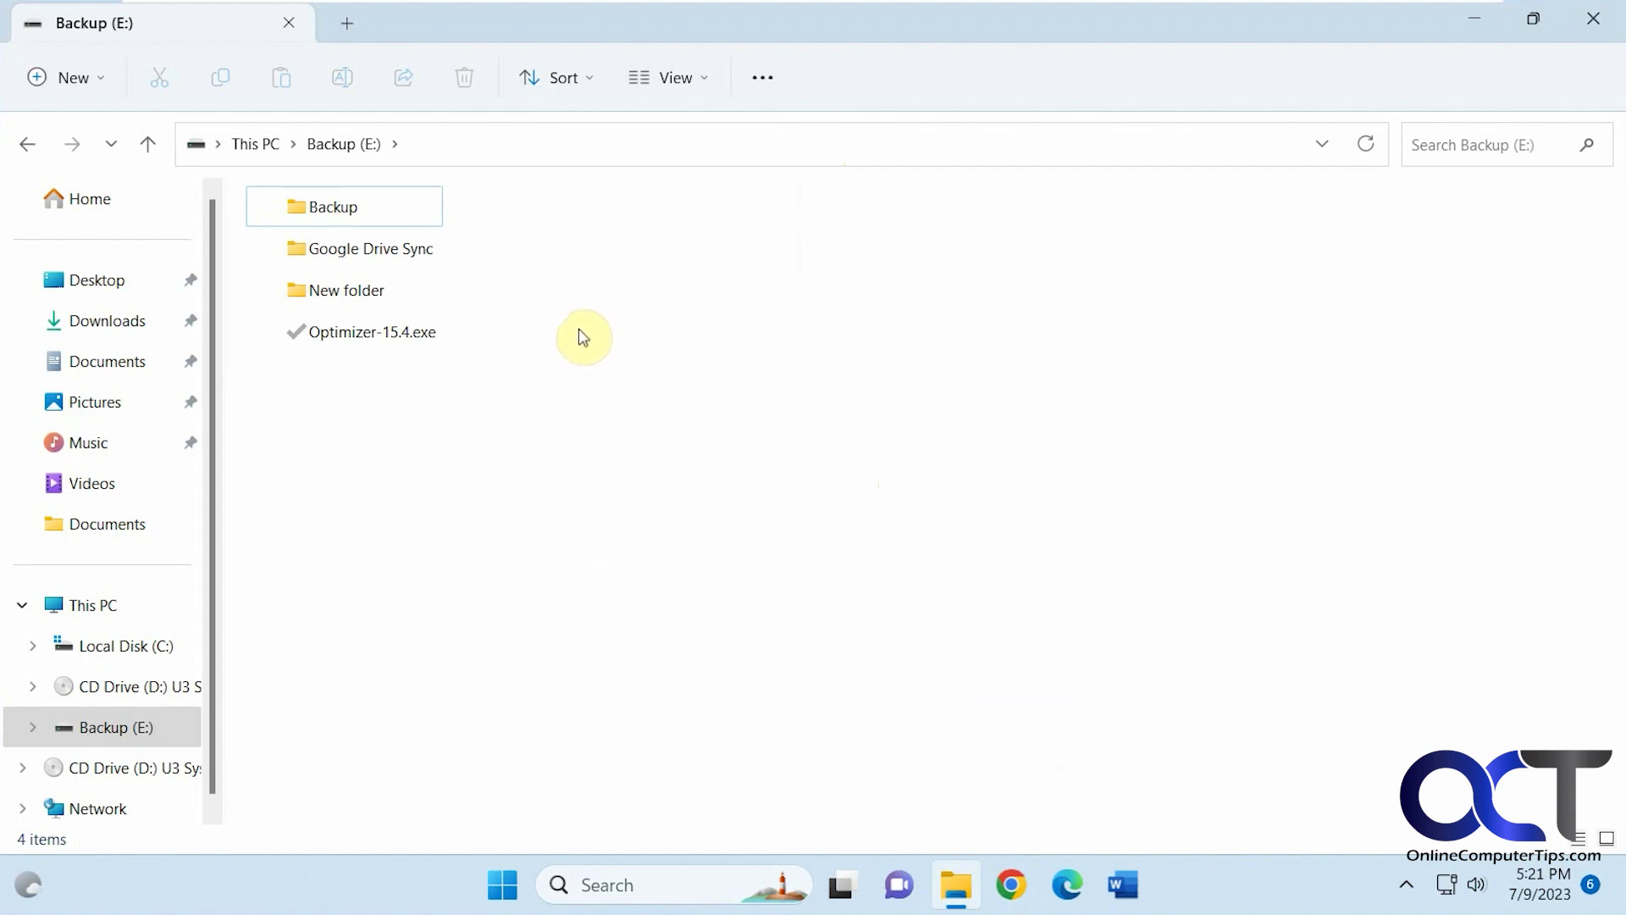
Step: Launch Optimizer-15.4.exe from Backup (E:), approve the UAC prompt, and maximize the window
{"action": "left_click", "coordinate": [419, 341]}
{"action": "double_click", "coordinate": [419, 342]}
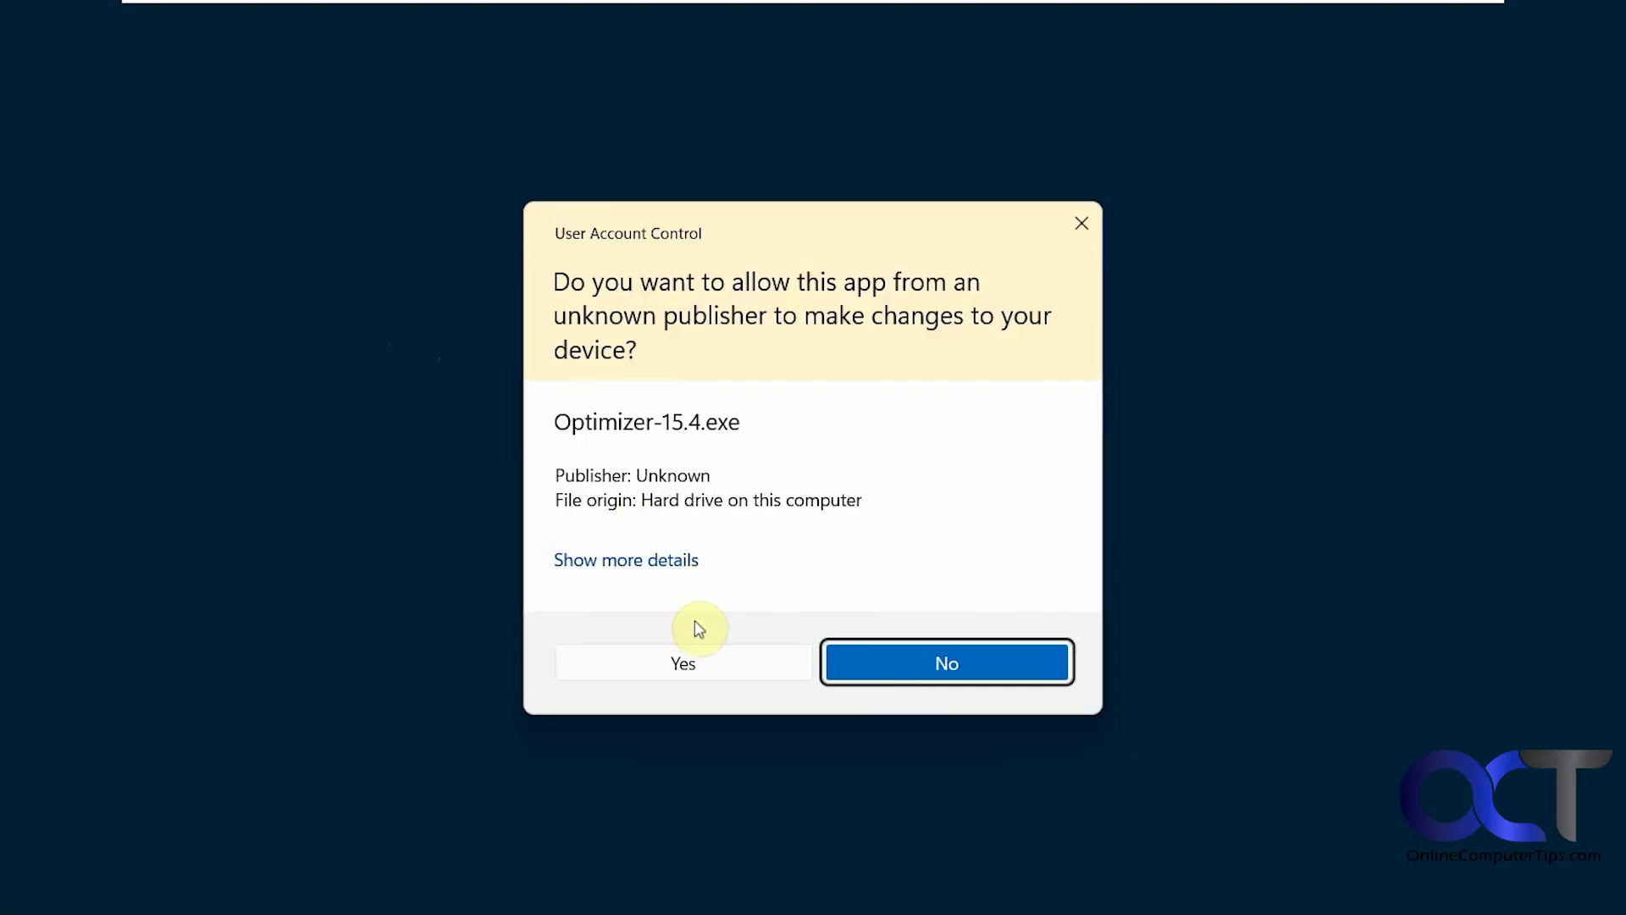
{"action": "left_click", "coordinate": [701, 657]}
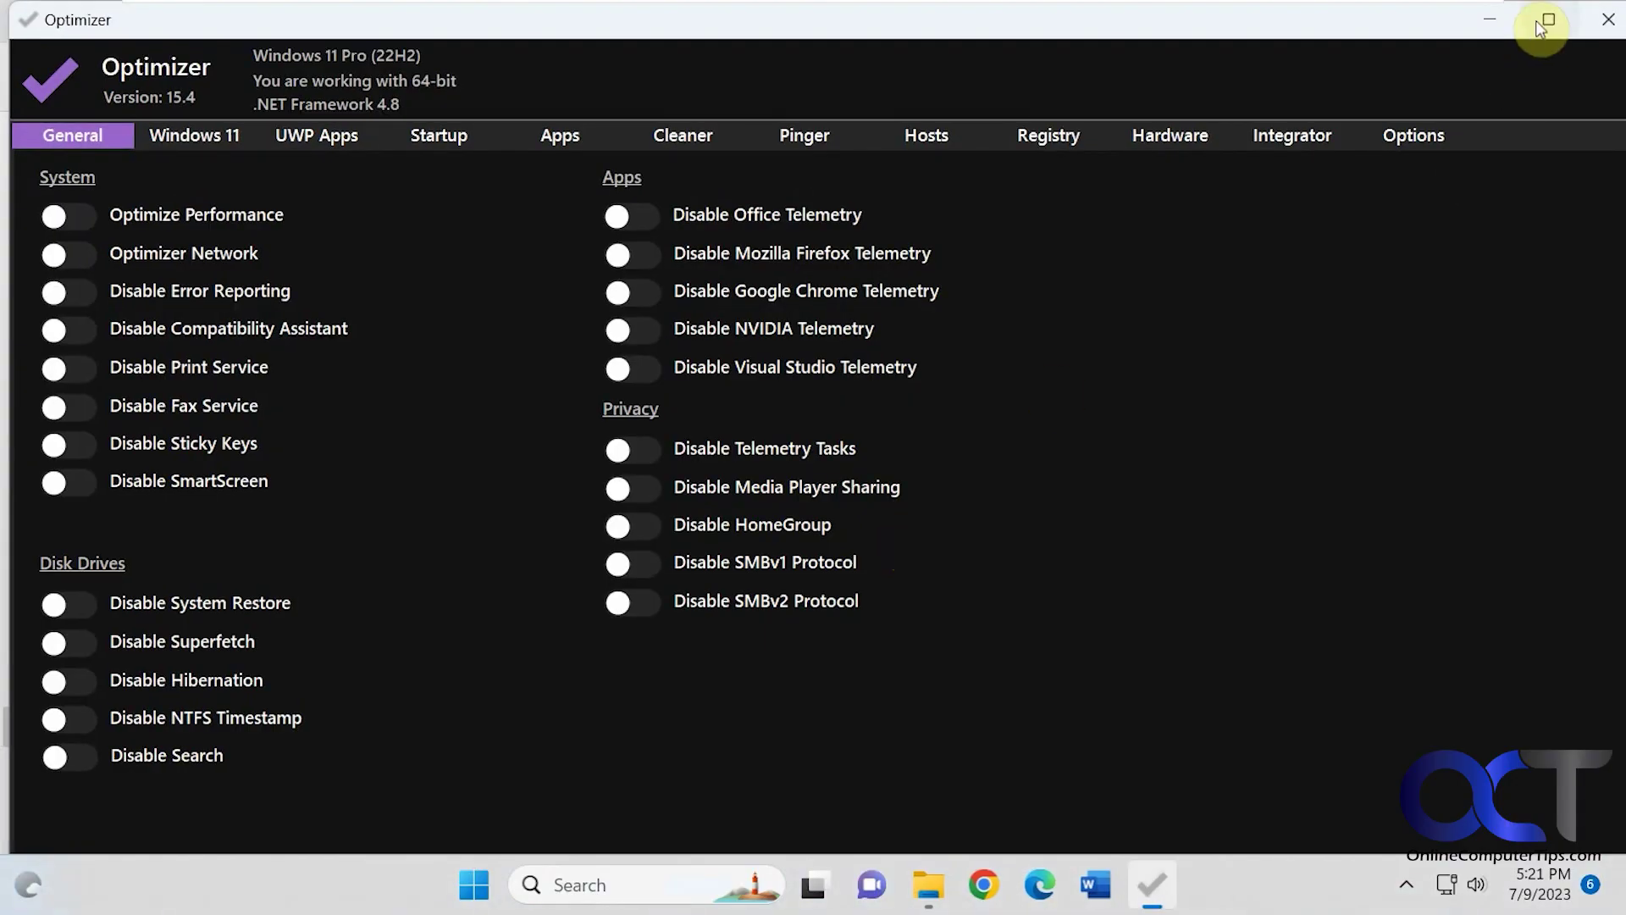
{"action": "left_click", "coordinate": [1549, 19]}
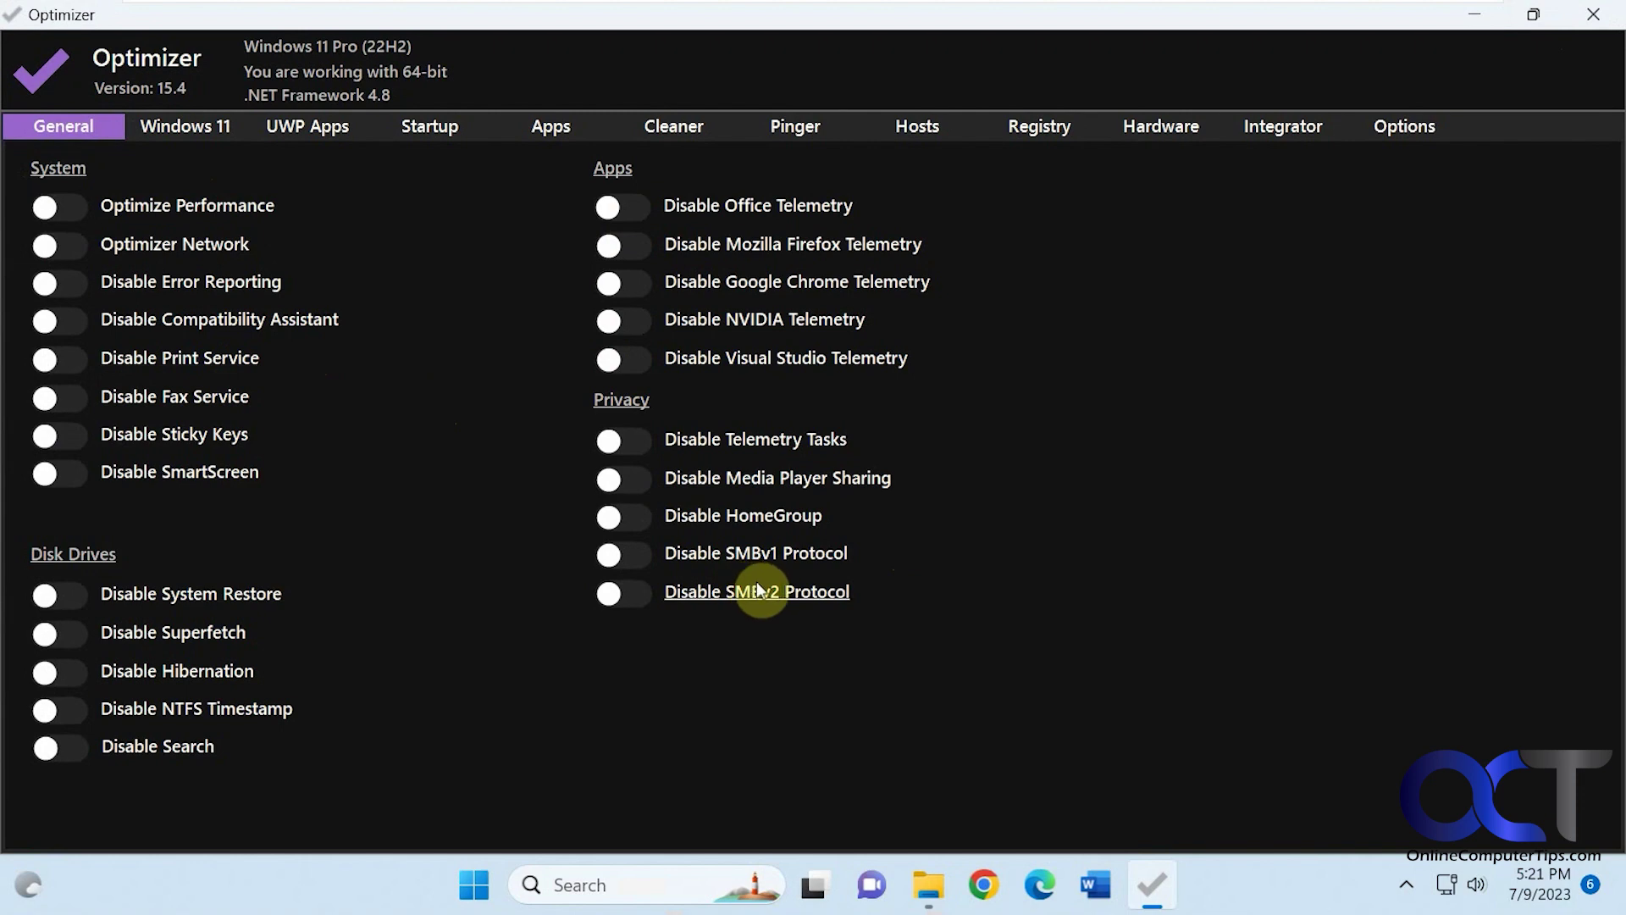
Step: Show the Windows 11 tweaks and switch on Align Taskbar to Left
{"action": "left_click", "coordinate": [201, 129]}
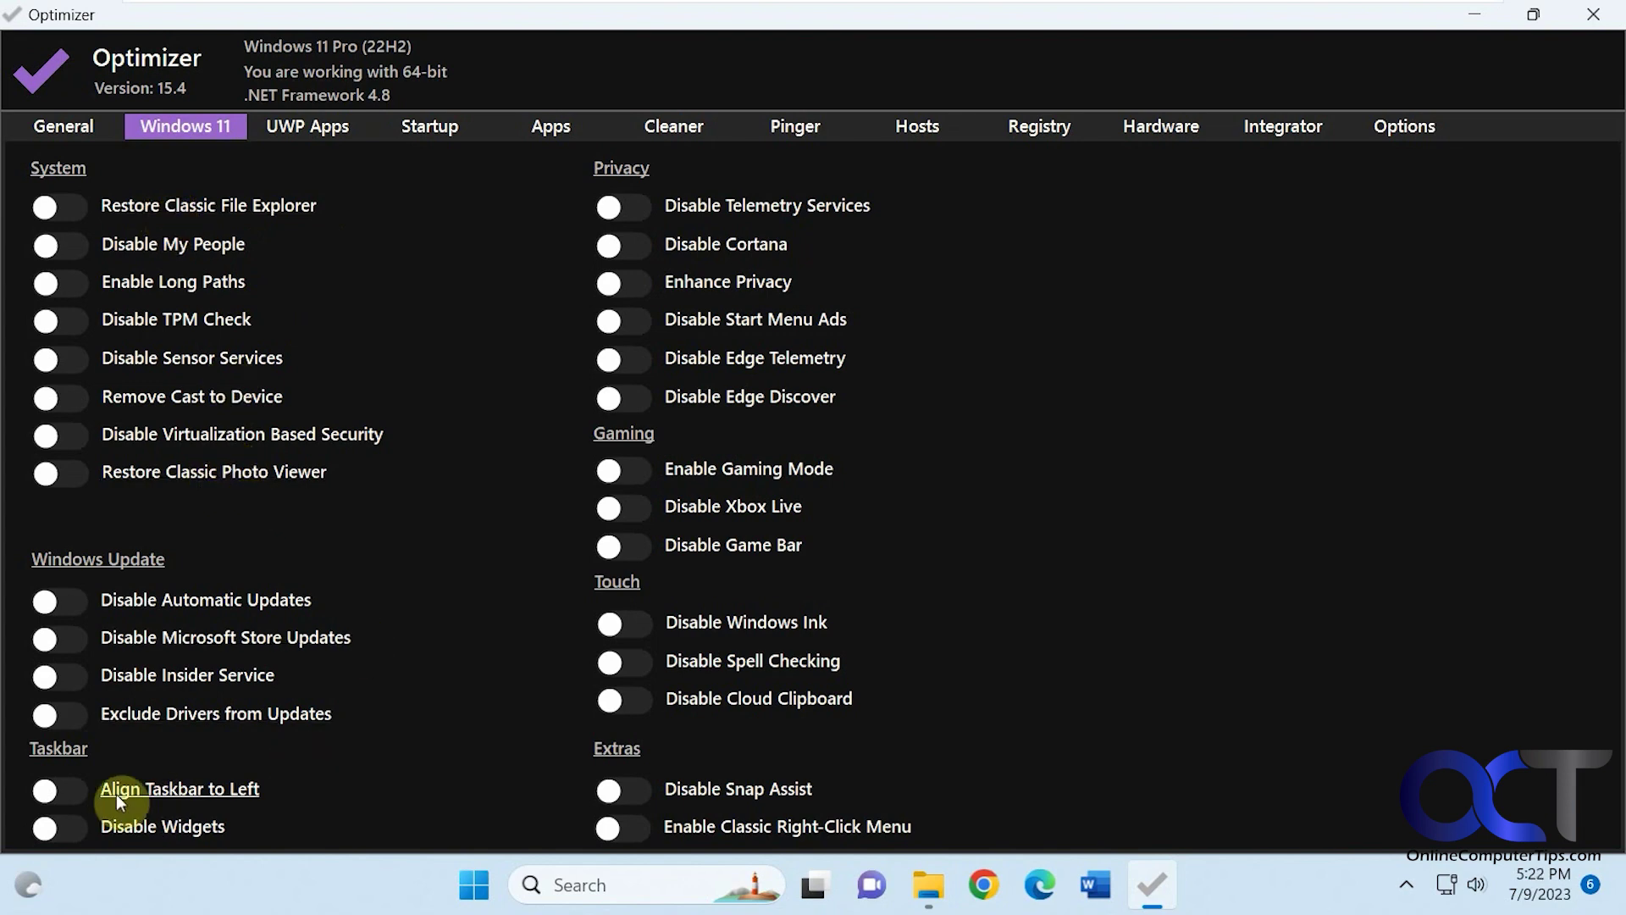
{"action": "left_click", "coordinate": [74, 790]}
Step: Turn Align Taskbar to Left back off, enable Classic Right-Click Menu, and restart to apply
{"action": "left_click", "coordinate": [62, 787]}
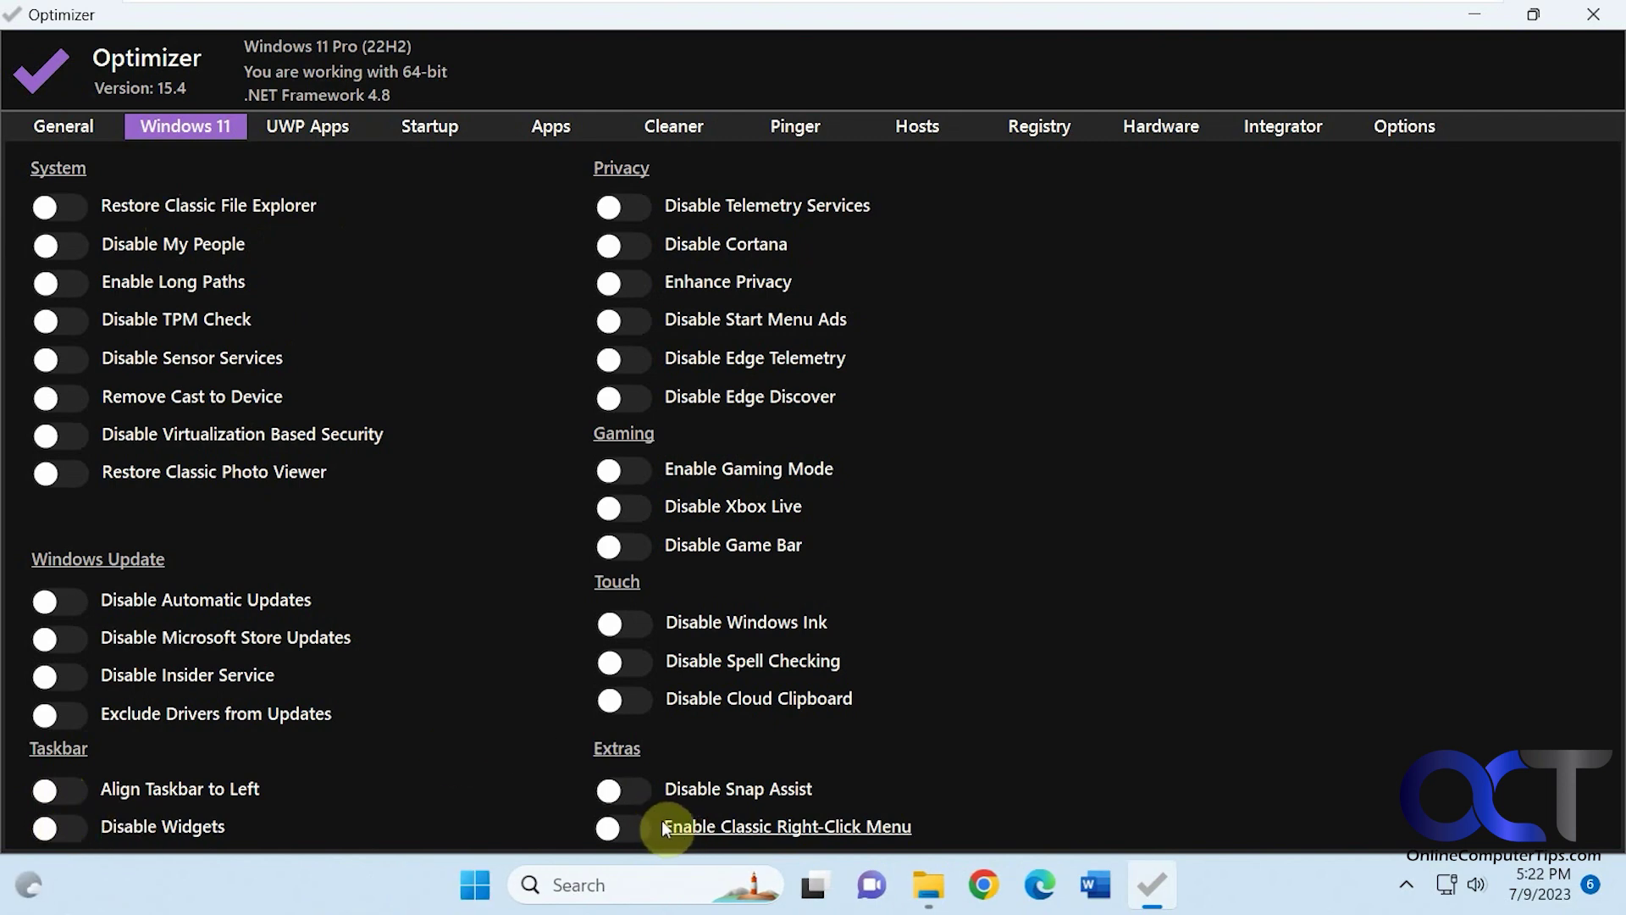
{"action": "left_click", "coordinate": [634, 828]}
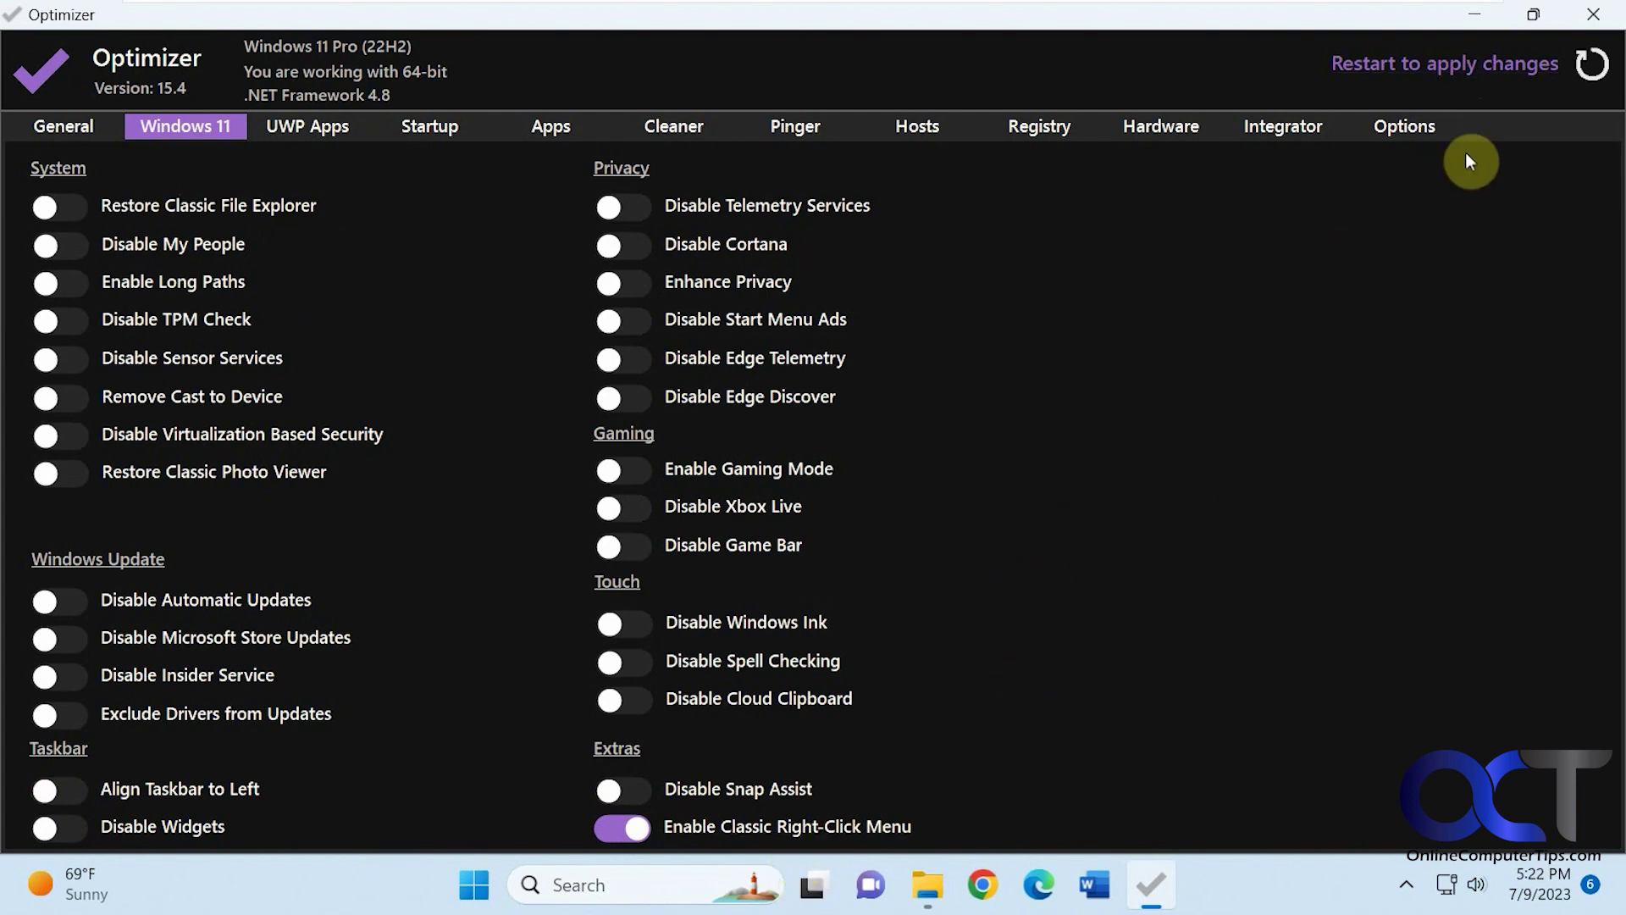
{"action": "left_click", "coordinate": [1492, 68]}
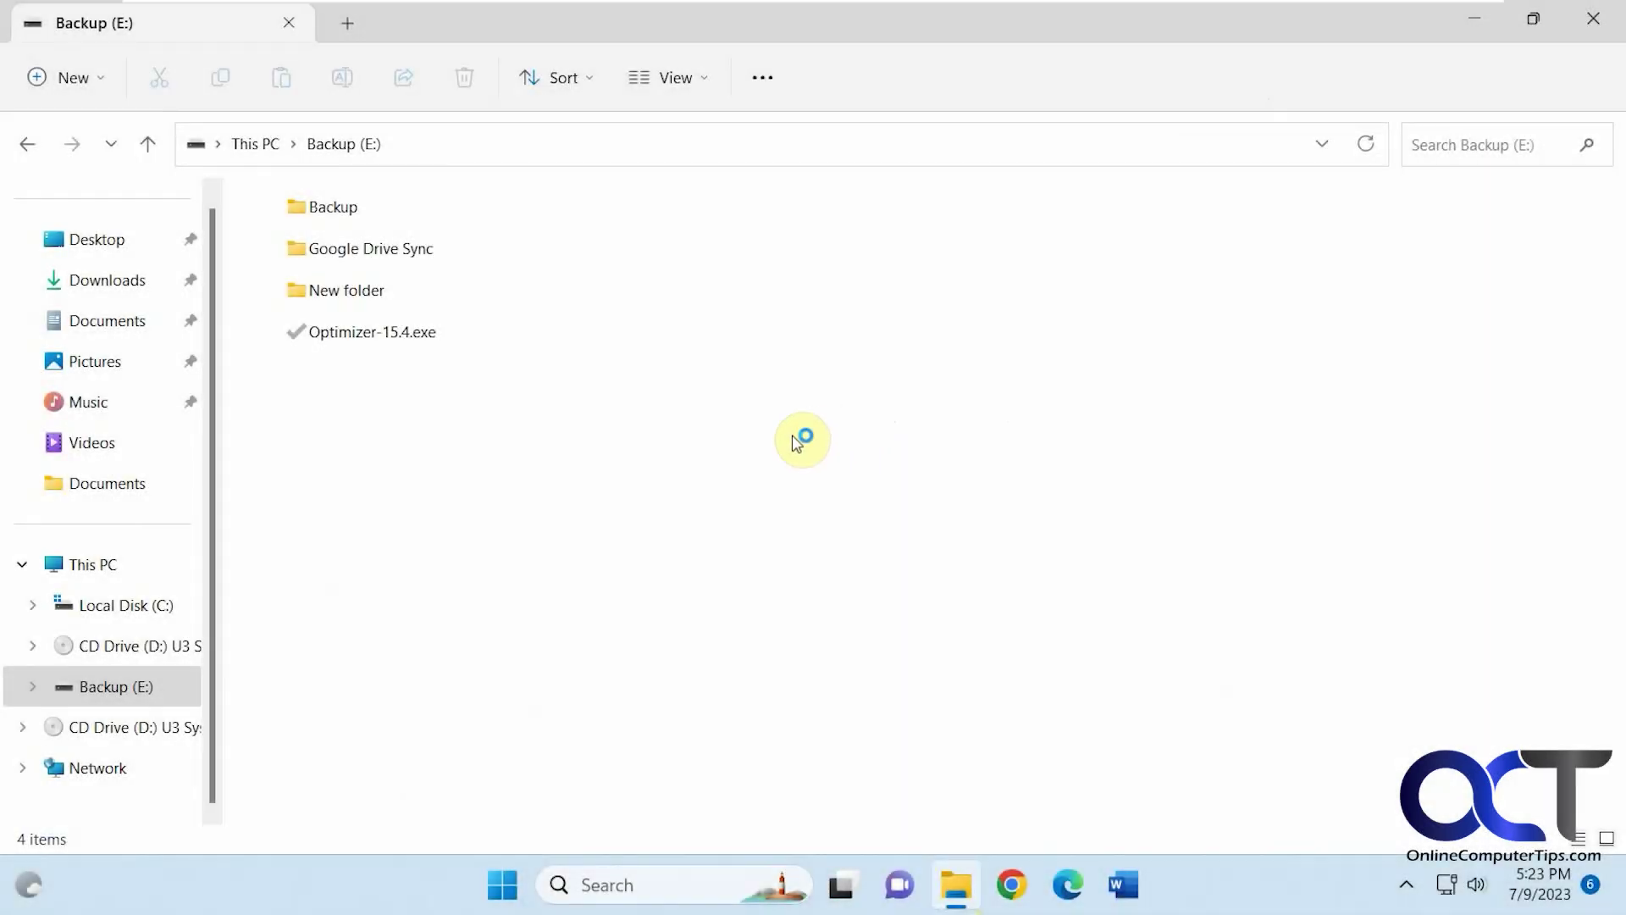
Step: Confirm the classic context menu appears, then relaunch Optimizer-15.4.exe as administrator, maximized
{"action": "right_click", "coordinate": [794, 436]}
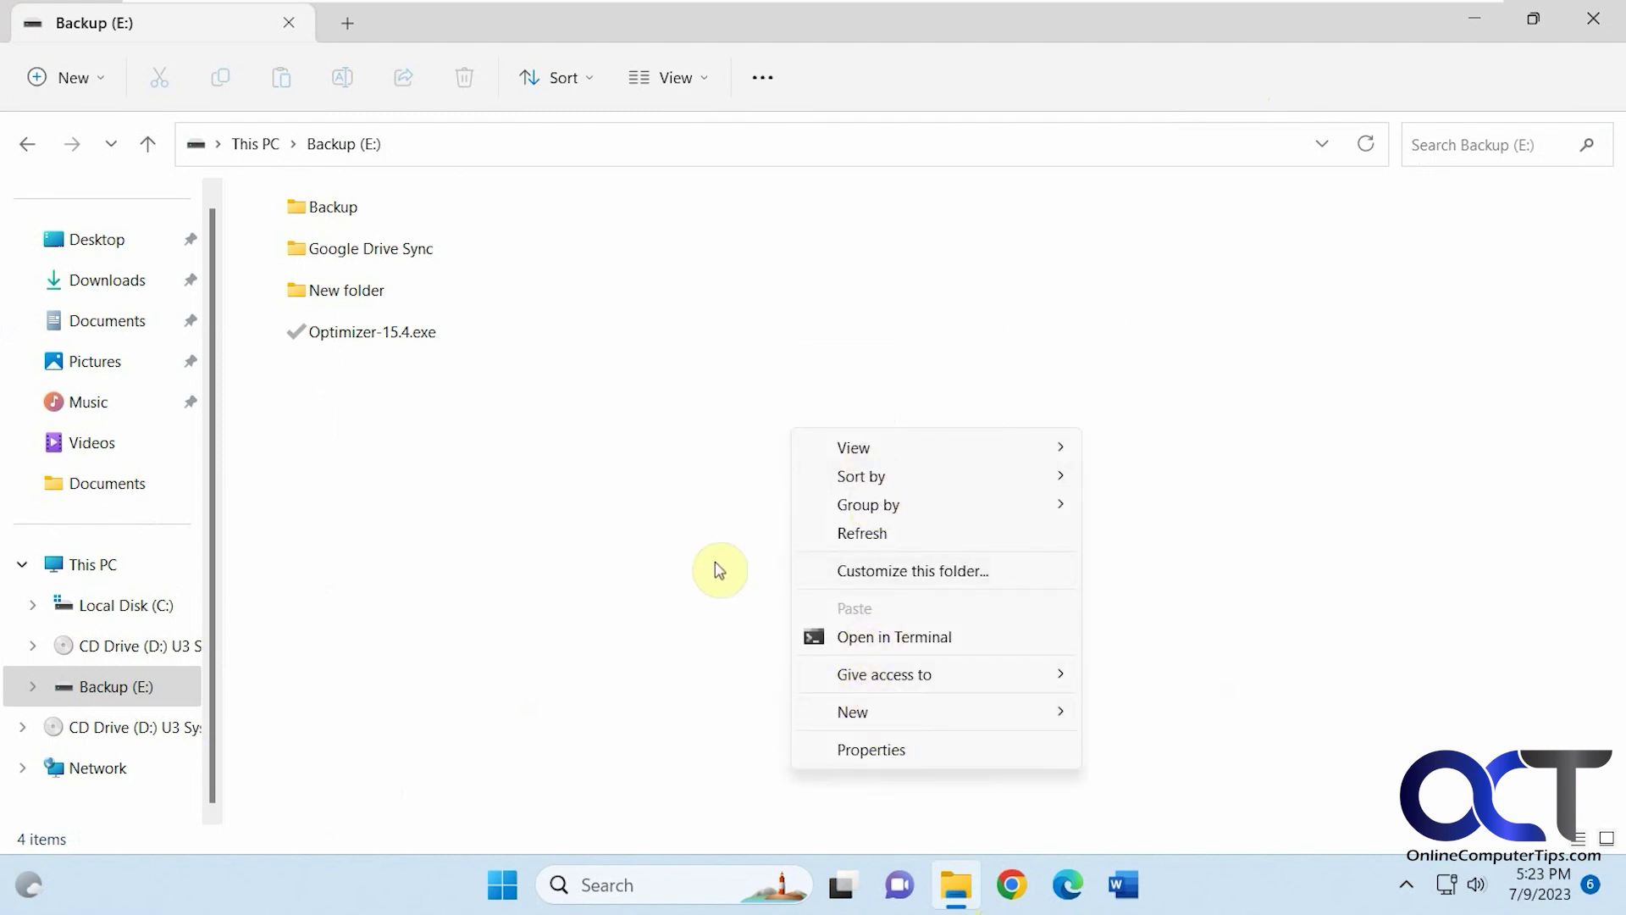
{"action": "left_click", "coordinate": [664, 516]}
{"action": "left_click", "coordinate": [402, 336]}
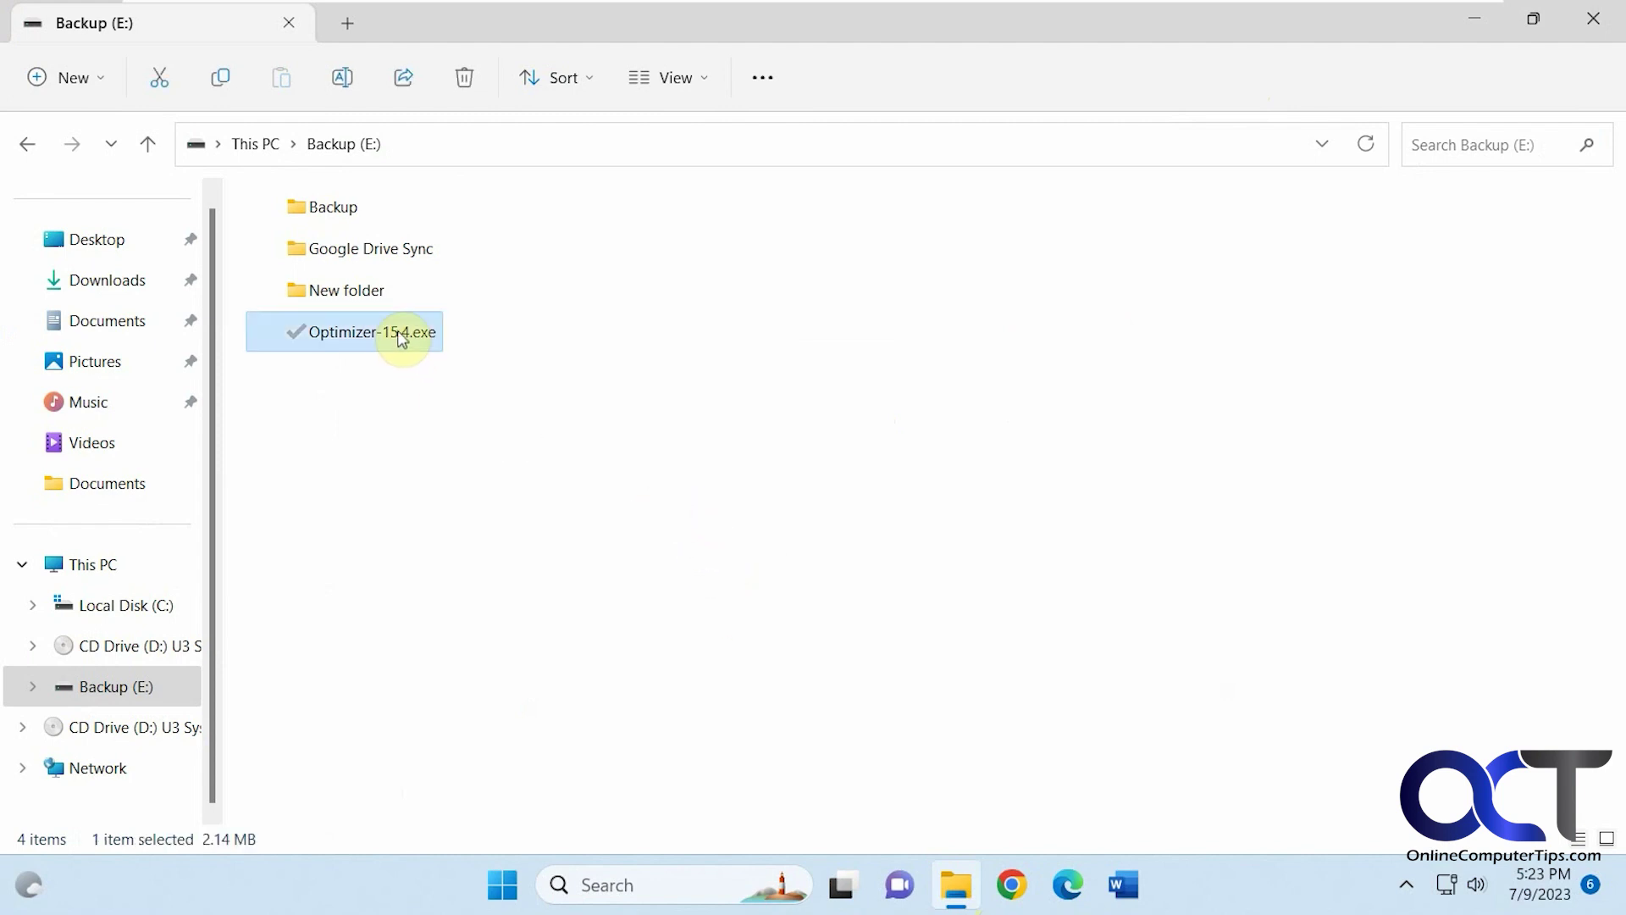
{"action": "double_click", "coordinate": [403, 336]}
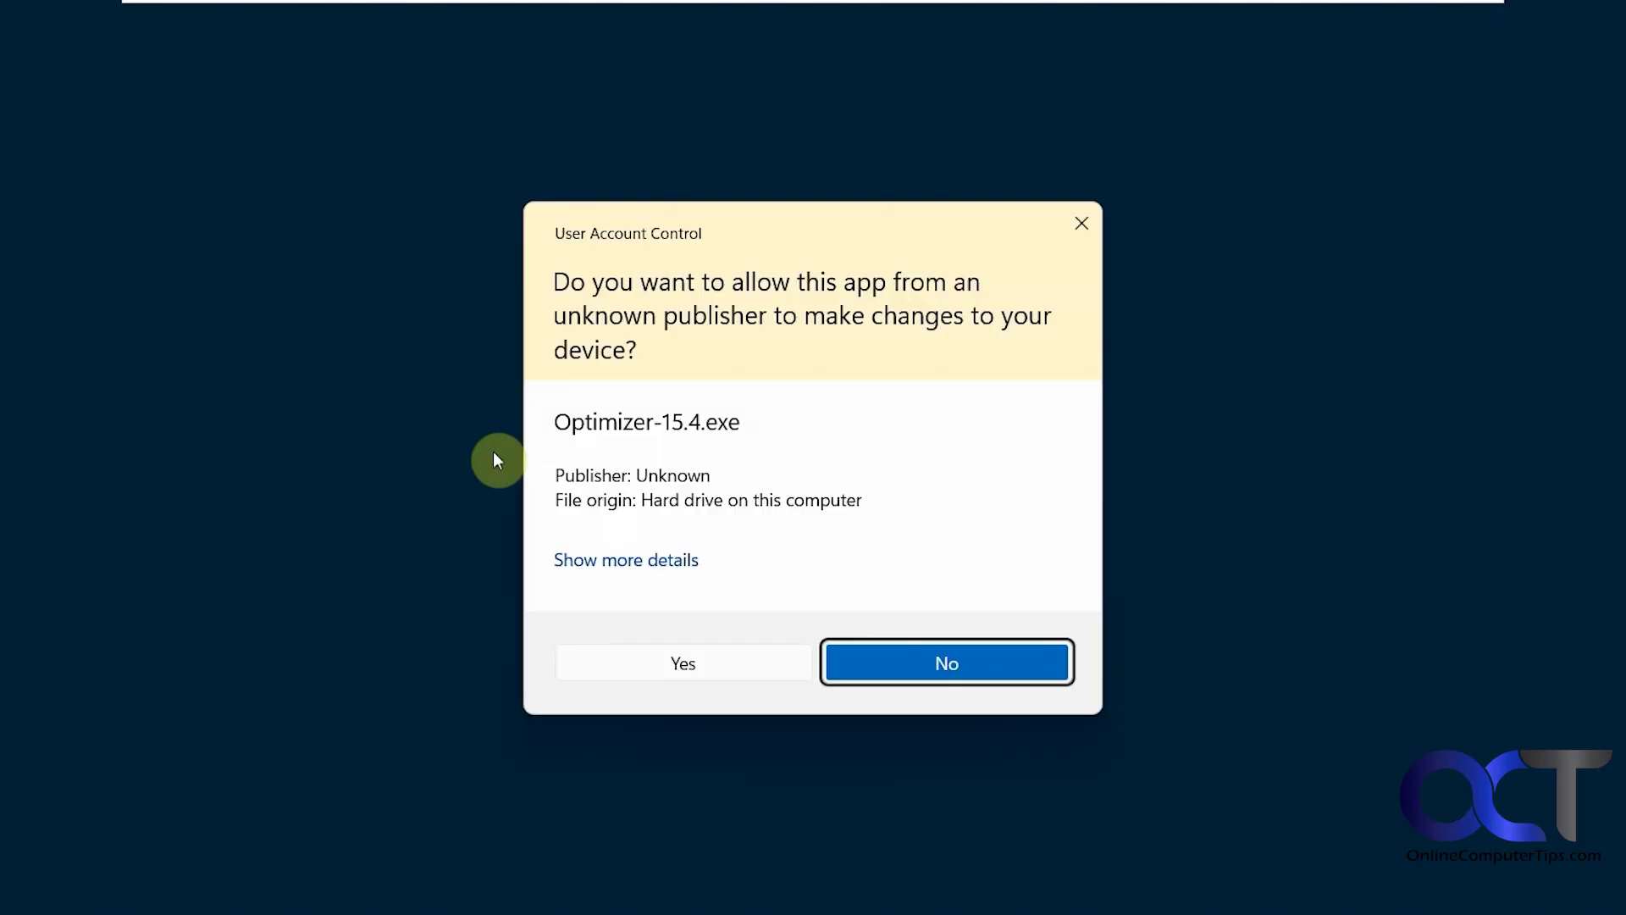
{"action": "left_click", "coordinate": [657, 667]}
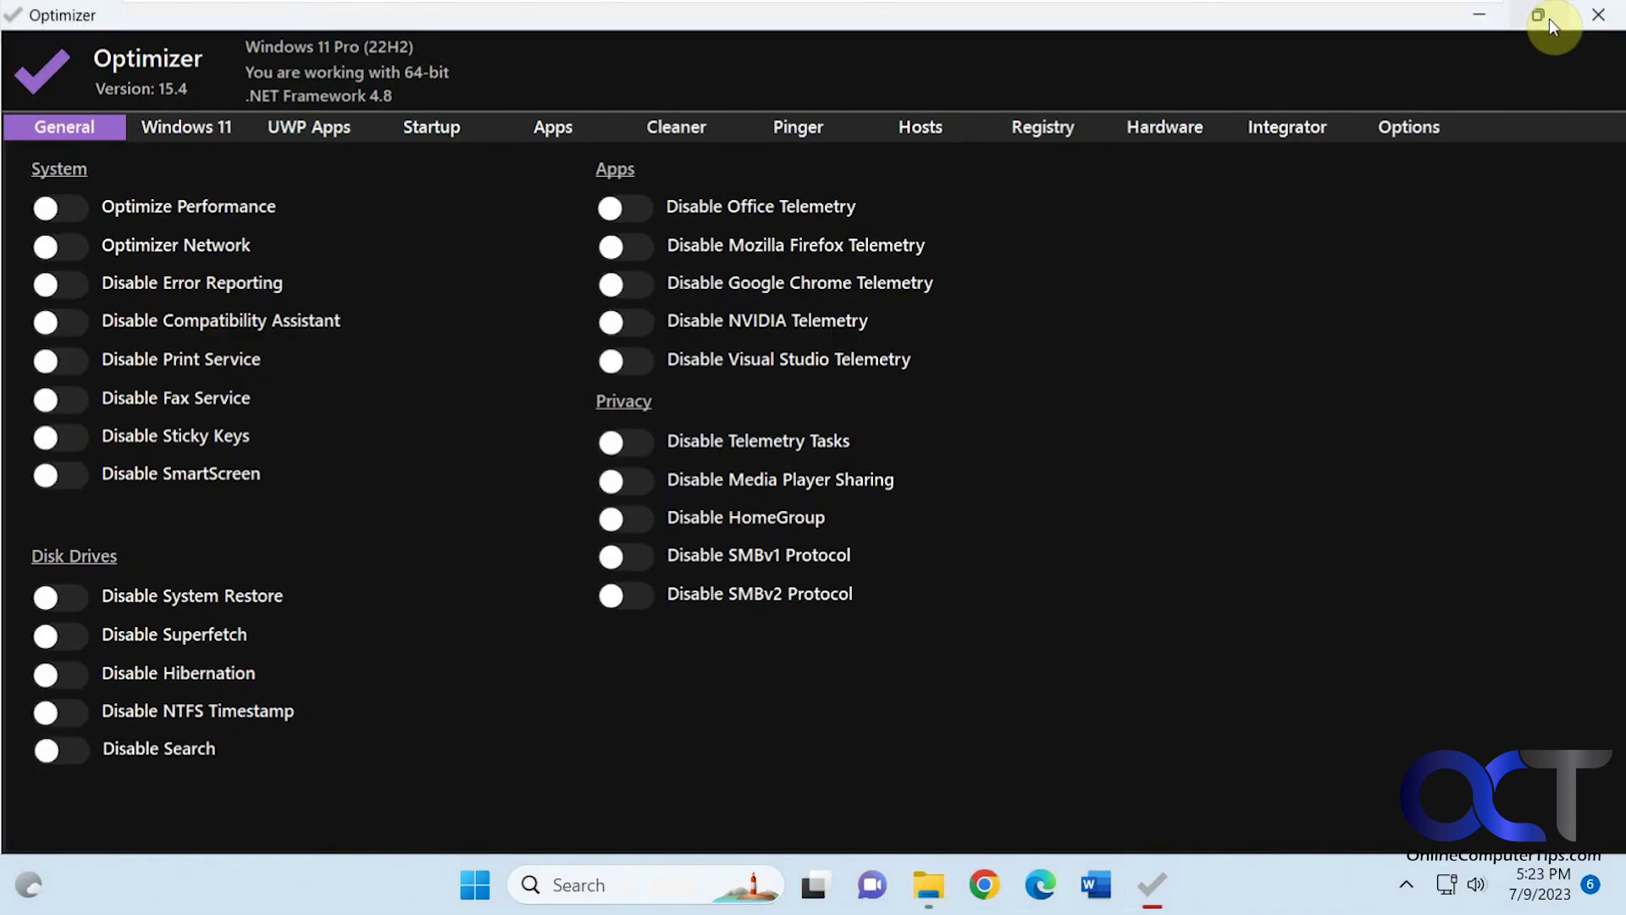
{"action": "left_click", "coordinate": [1549, 18]}
Step: Turn Classic Right-Click Menu back off, then scroll through the UWP Apps uninstall list
{"action": "left_click", "coordinate": [179, 129]}
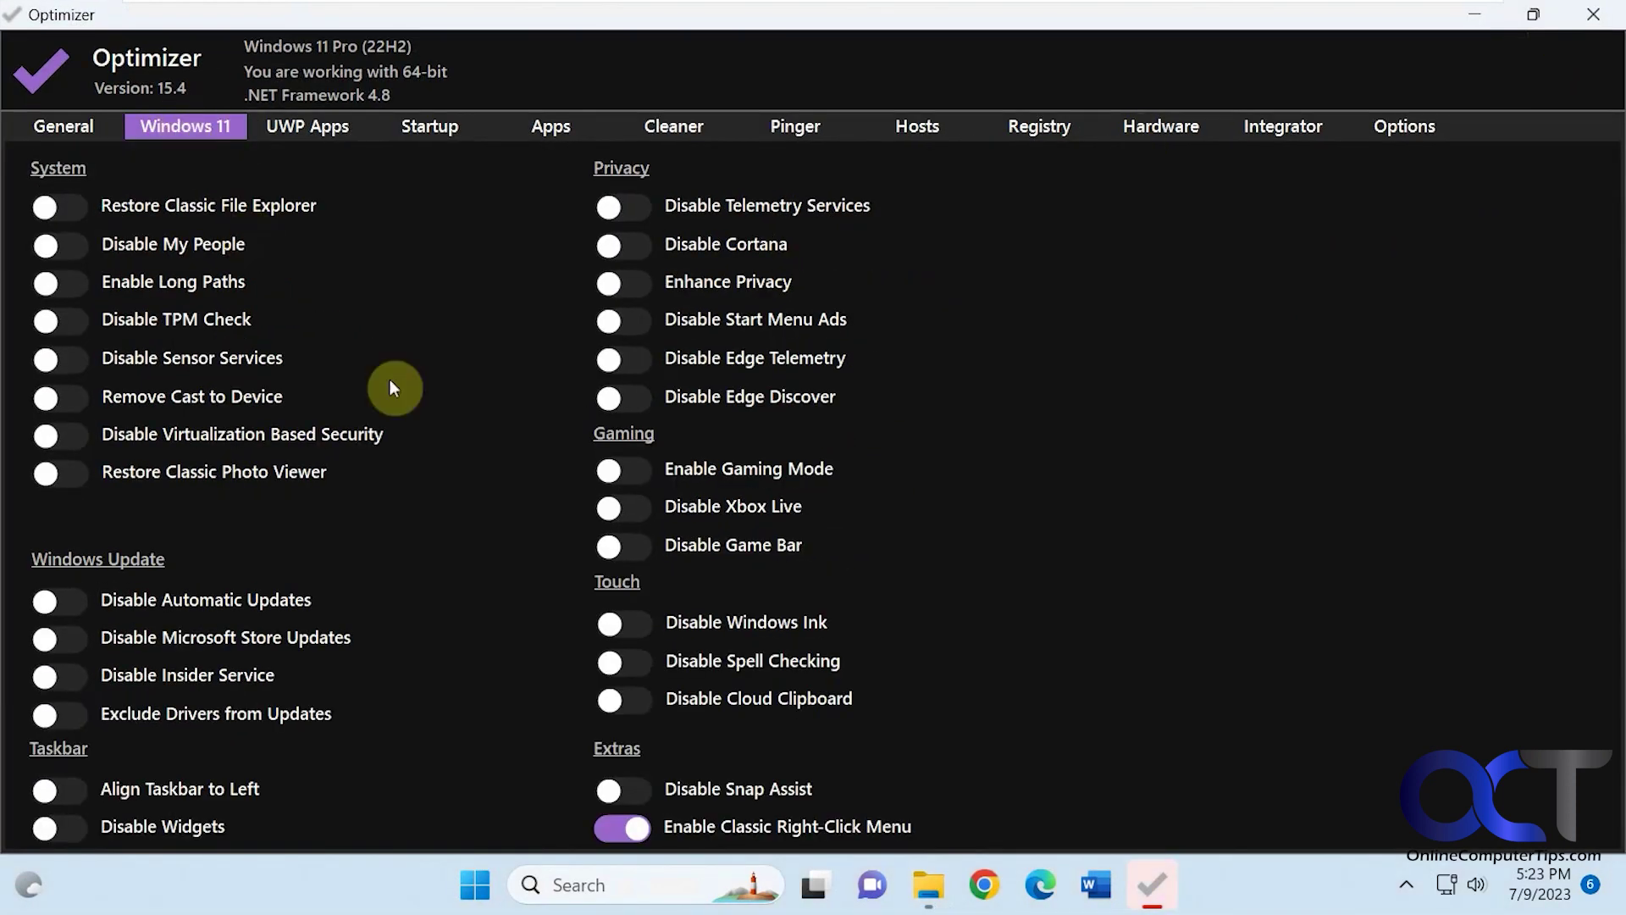
{"action": "left_click", "coordinate": [613, 827]}
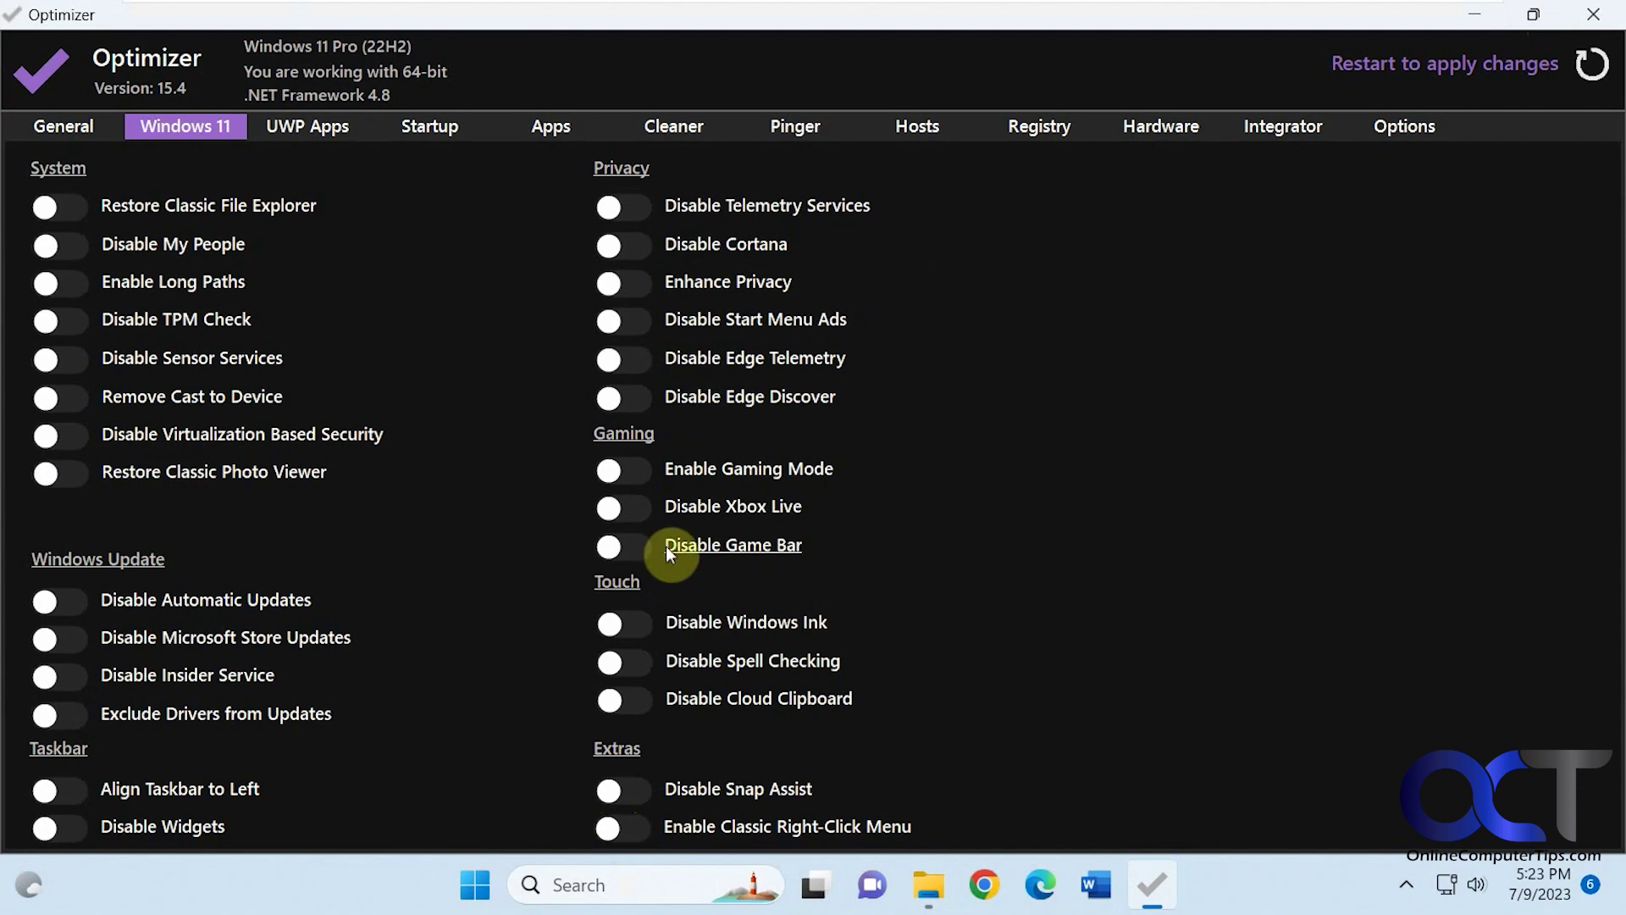
{"action": "left_click", "coordinate": [322, 125]}
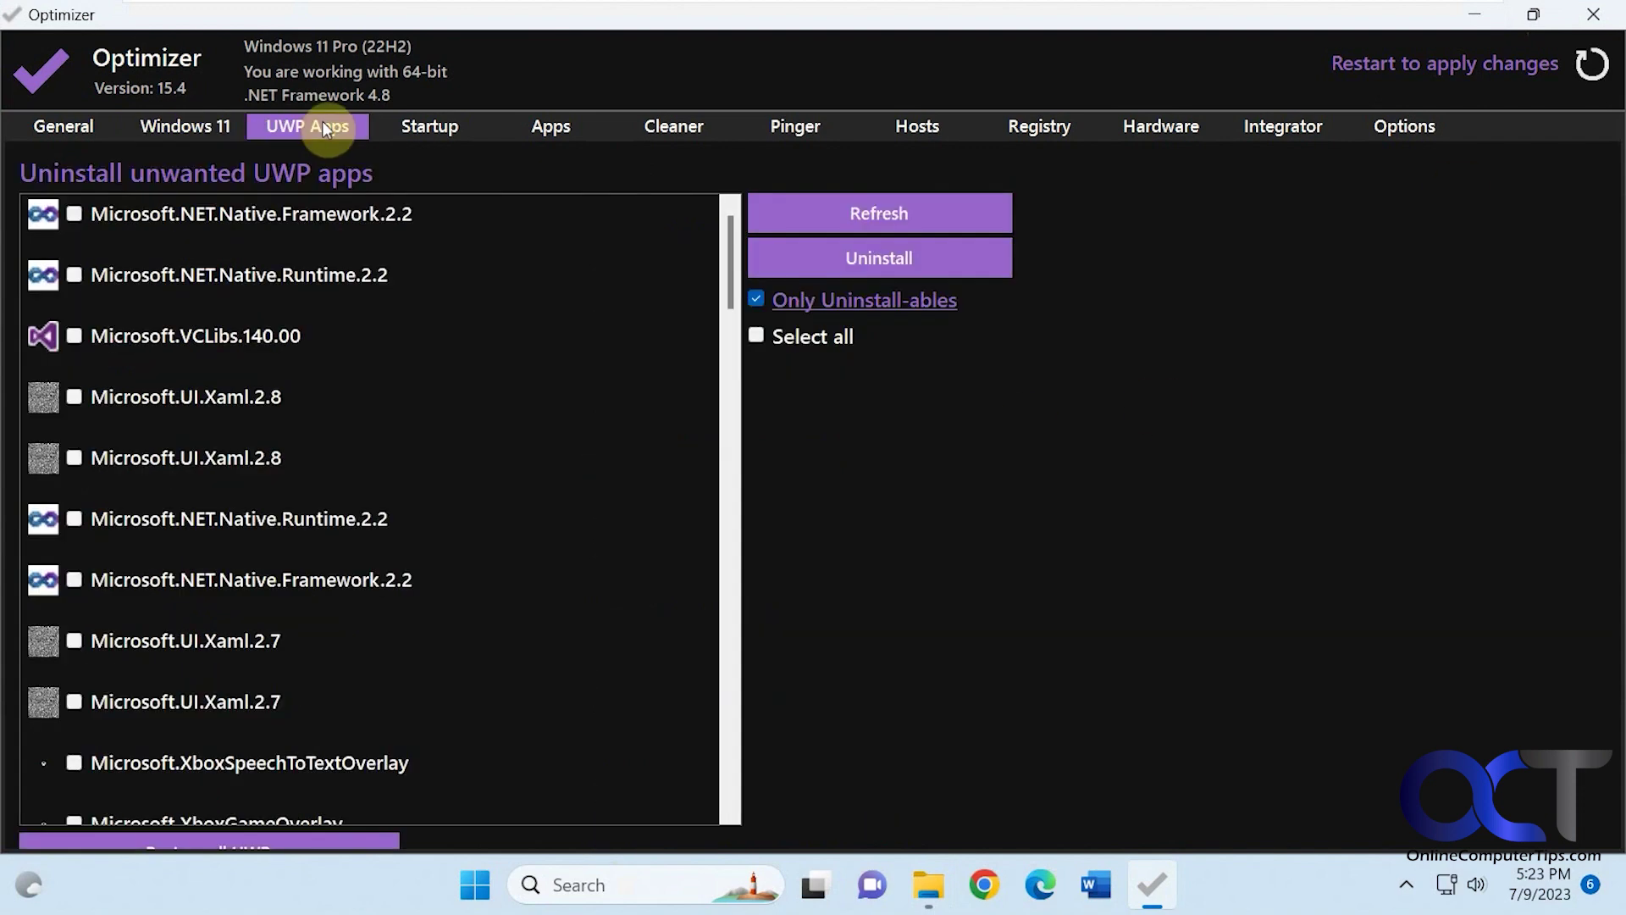
{"action": "left_click", "coordinate": [1533, 14]}
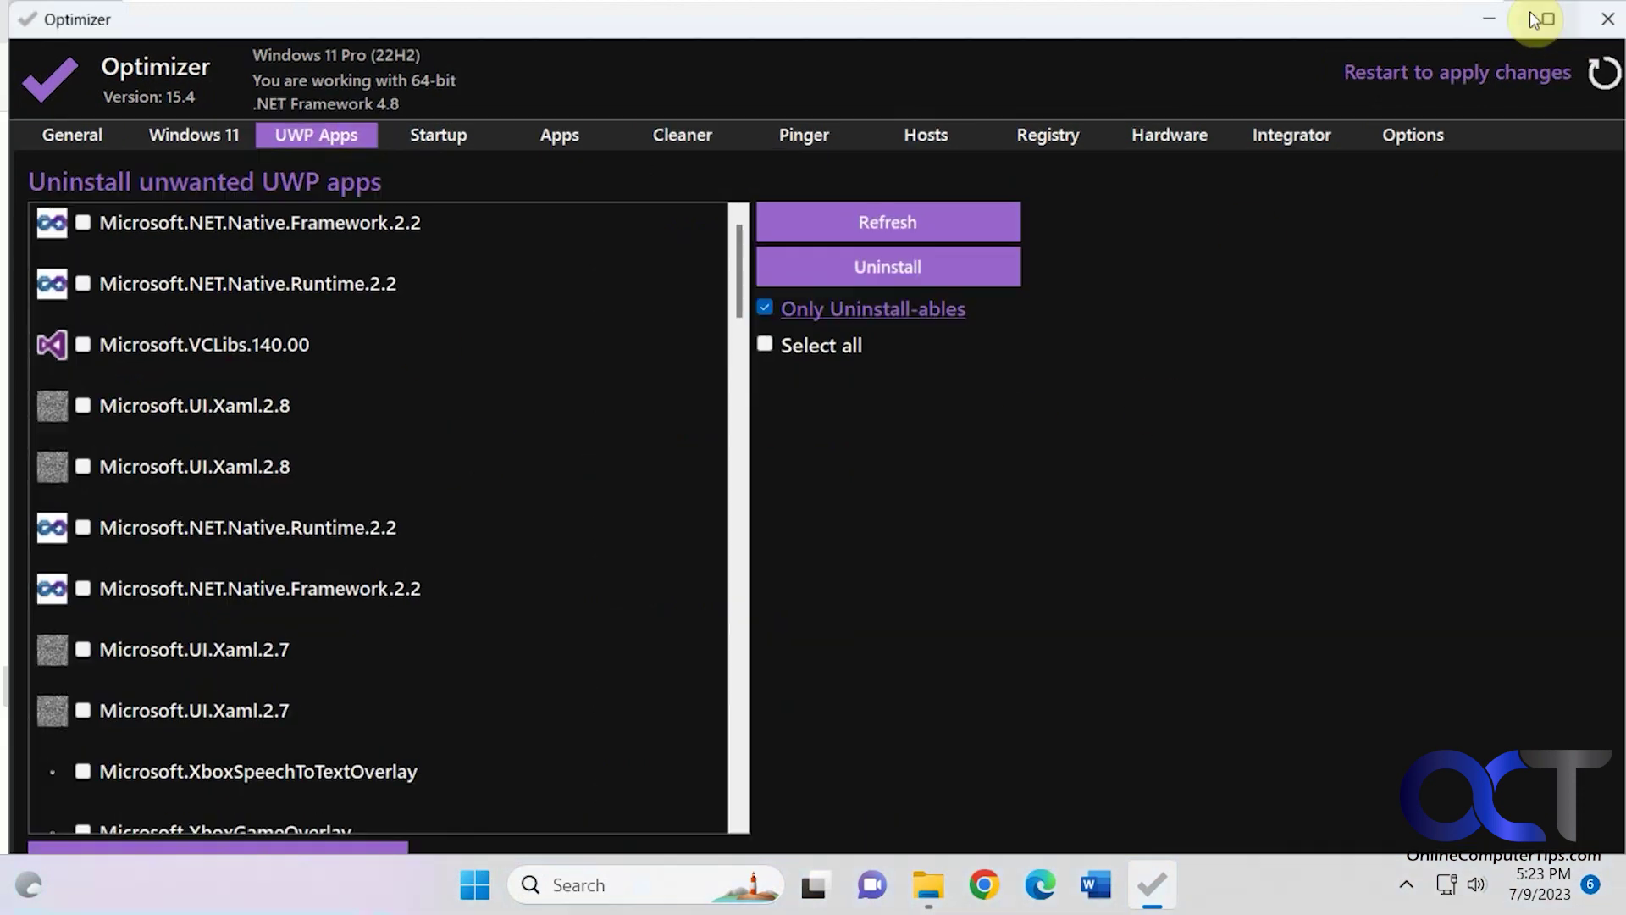
{"action": "left_click", "coordinate": [1535, 18]}
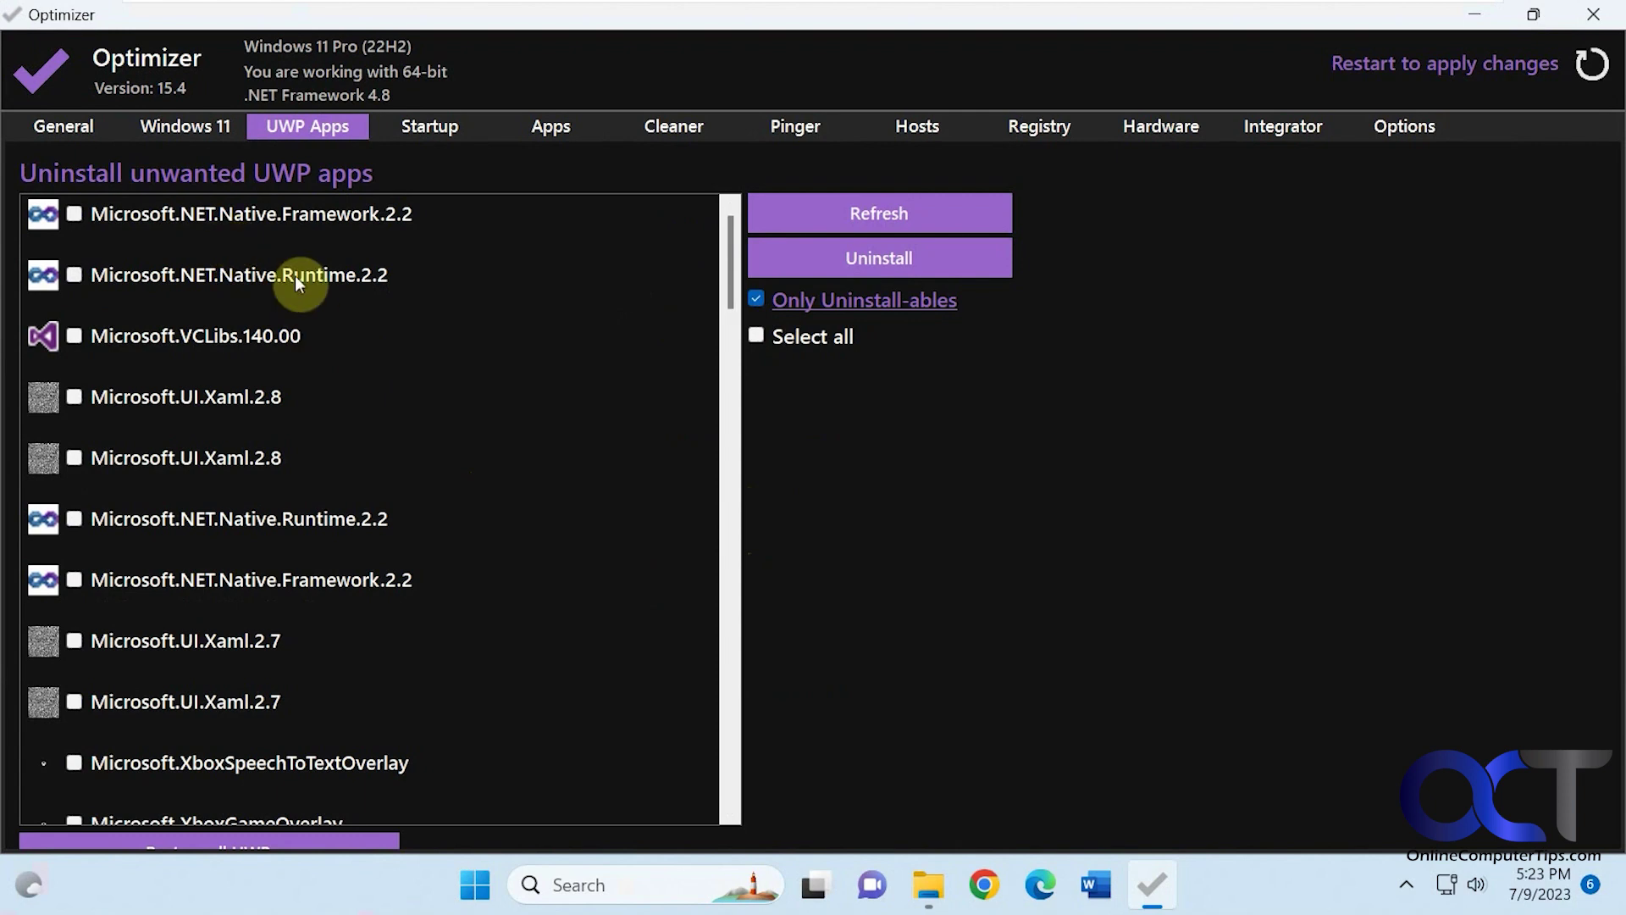
{"action": "scroll", "coordinate": [390, 377], "scroll_direction": "down", "scroll_amount": 3}
{"action": "scroll", "coordinate": [390, 375], "scroll_direction": "down", "scroll_amount": 7}
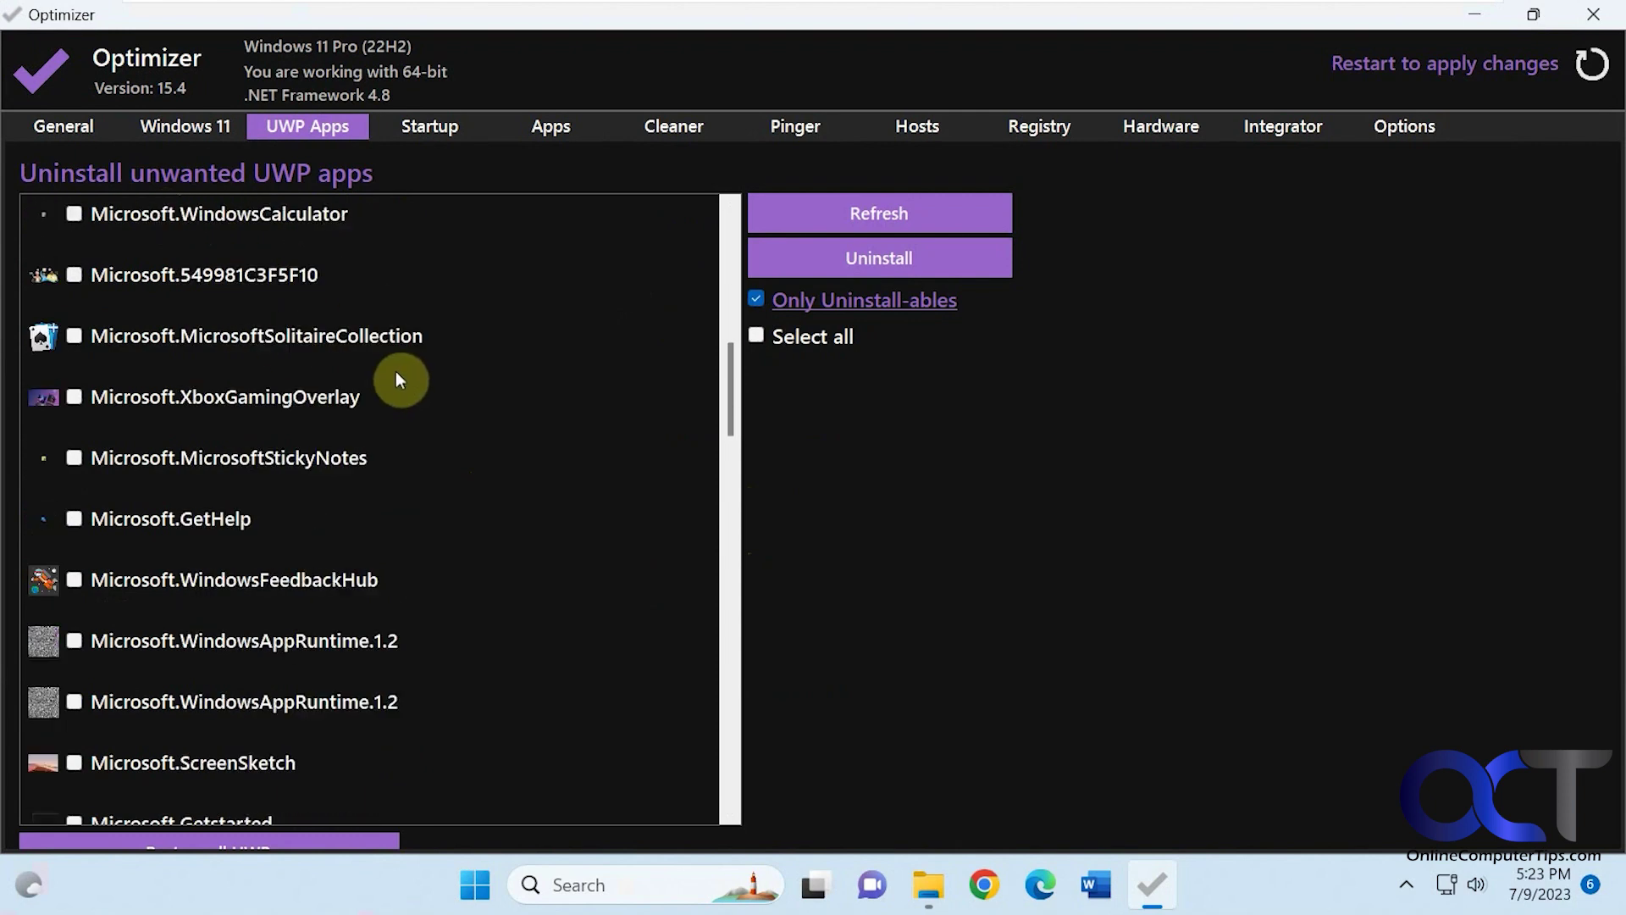
{"action": "right_click", "coordinate": [1250, 877]}
Step: Turn on Automatically hide the taskbar under Taskbar behaviors, then minimize Settings
{"action": "left_click", "coordinate": [1285, 830]}
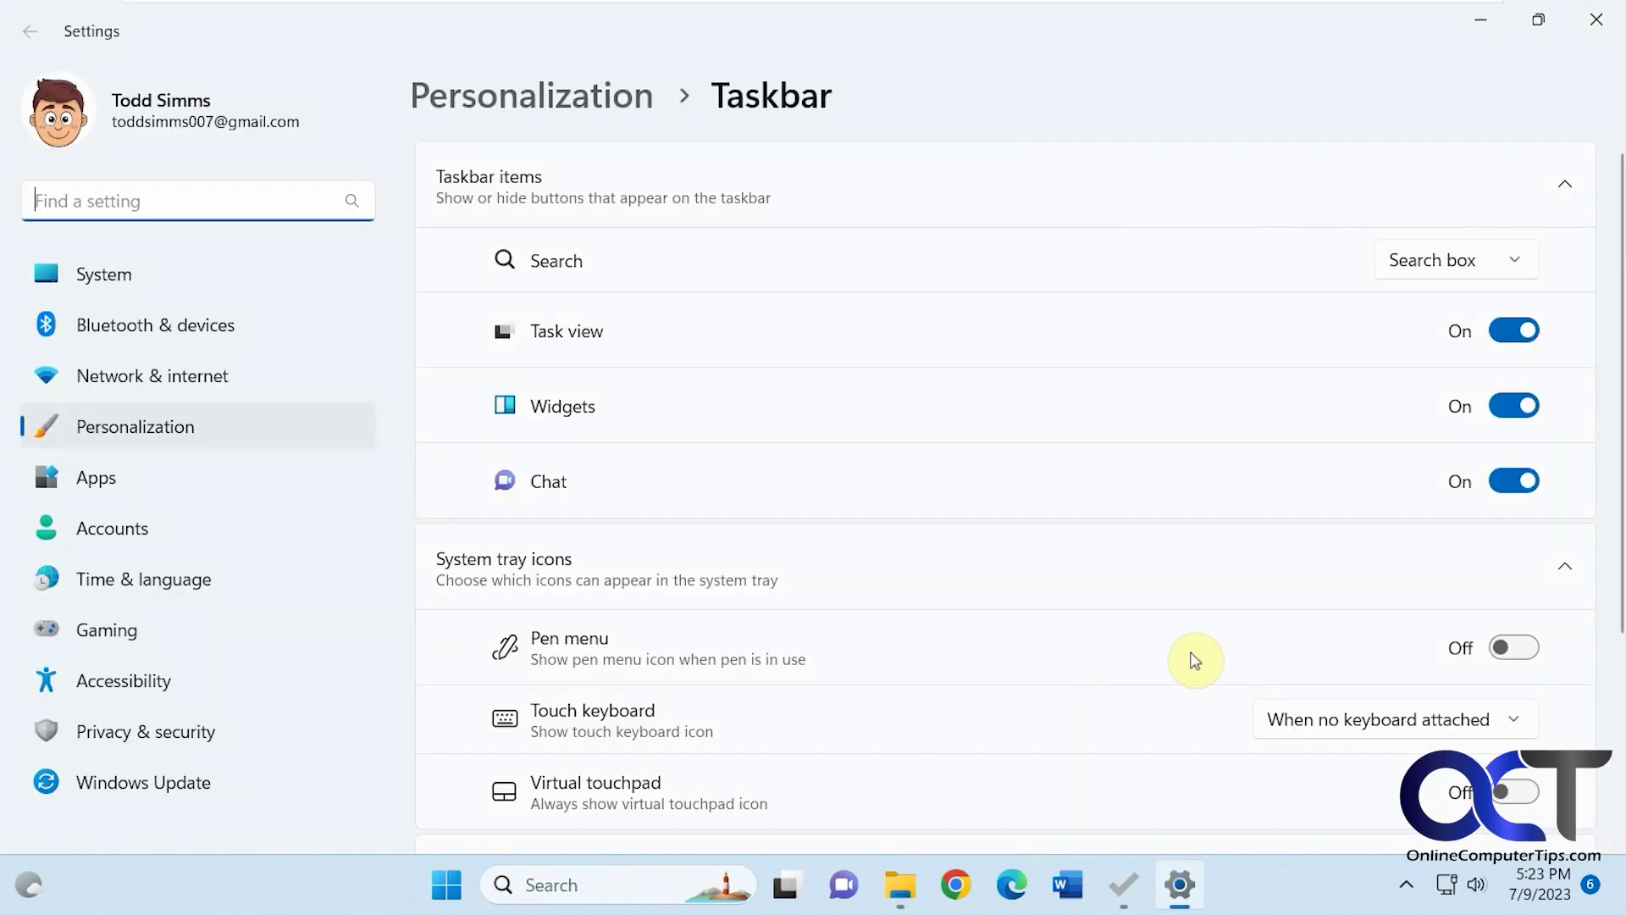
{"action": "scroll", "coordinate": [1193, 658], "scroll_direction": "down", "scroll_amount": 2}
{"action": "scroll", "coordinate": [1194, 658], "scroll_direction": "down", "scroll_amount": 1}
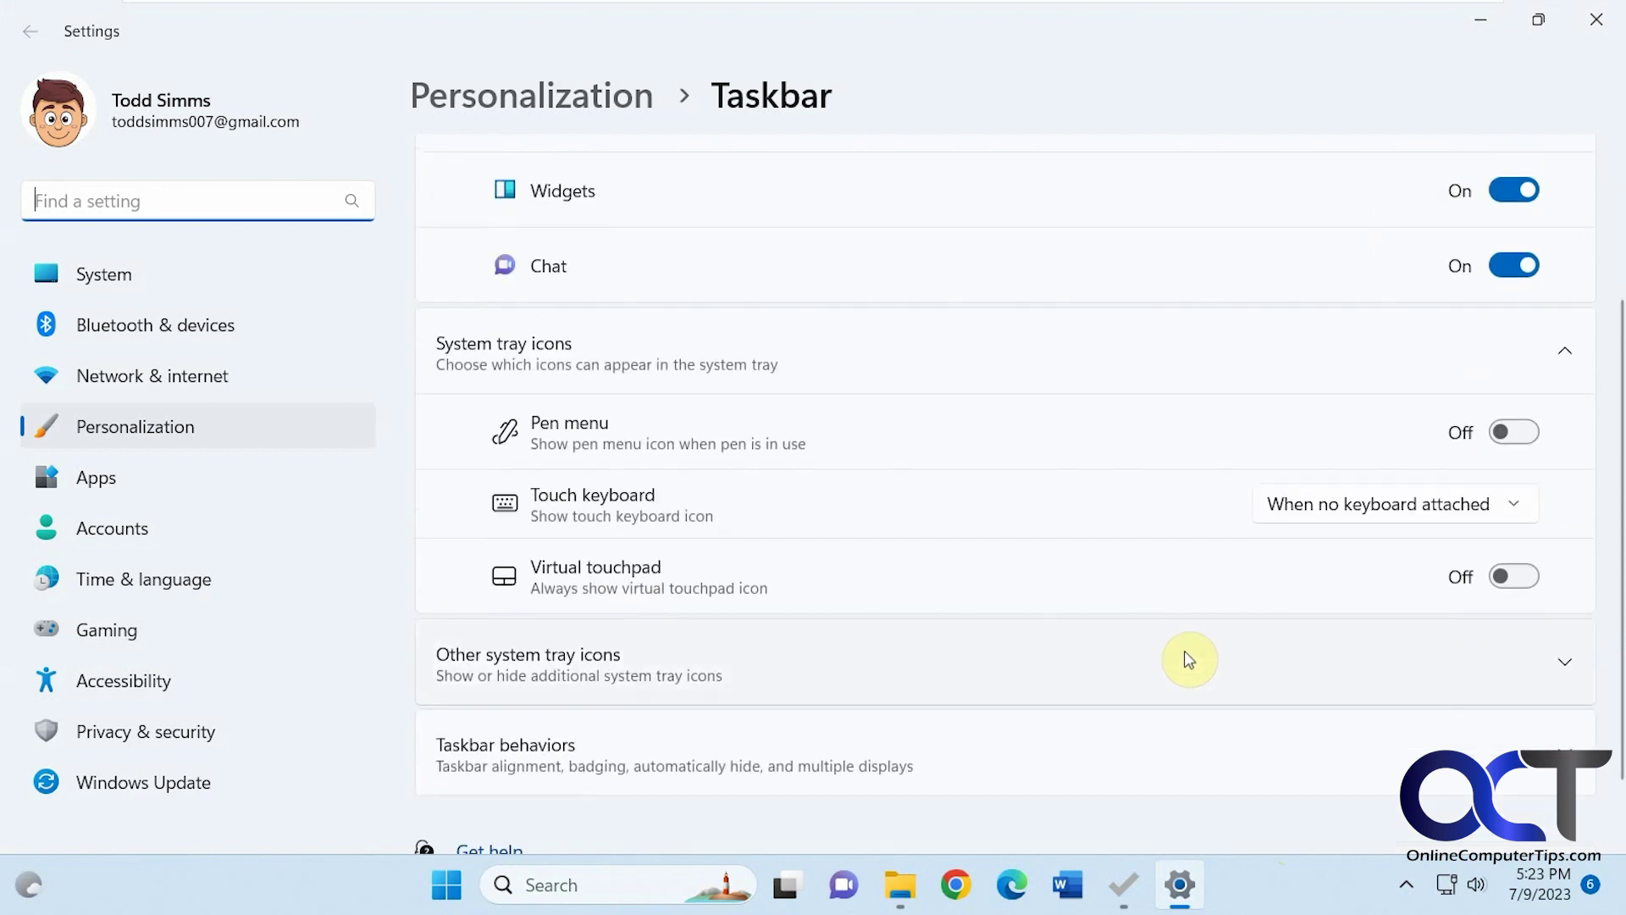
{"action": "left_click", "coordinate": [1220, 752]}
{"action": "scroll", "coordinate": [1219, 751], "scroll_direction": "down", "scroll_amount": 3}
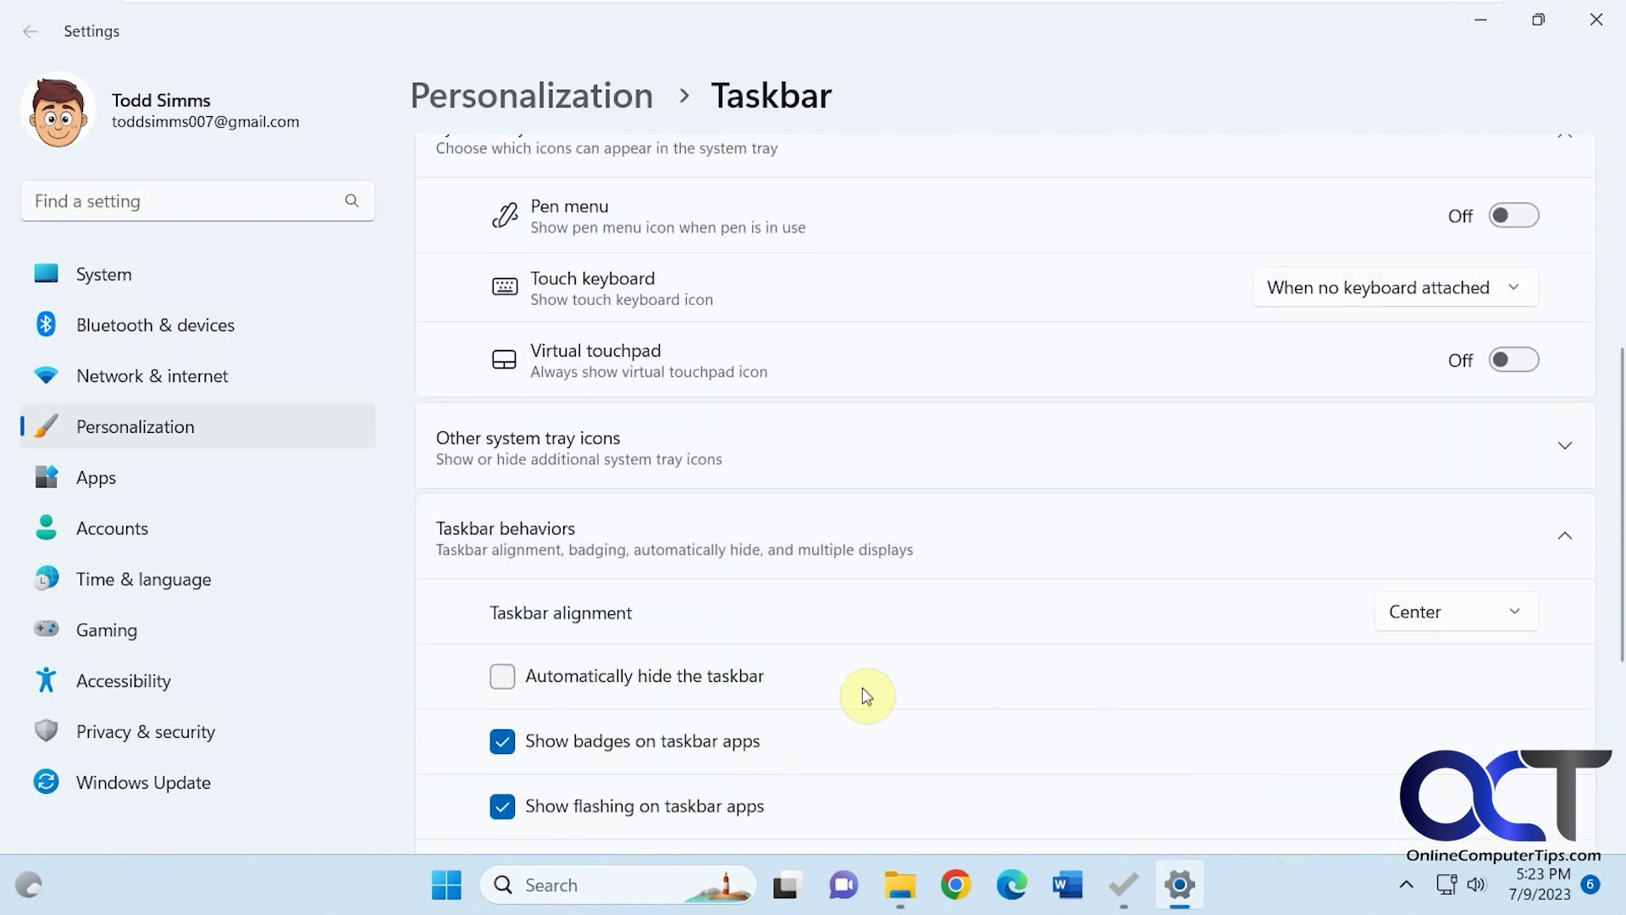
{"action": "left_click", "coordinate": [751, 675]}
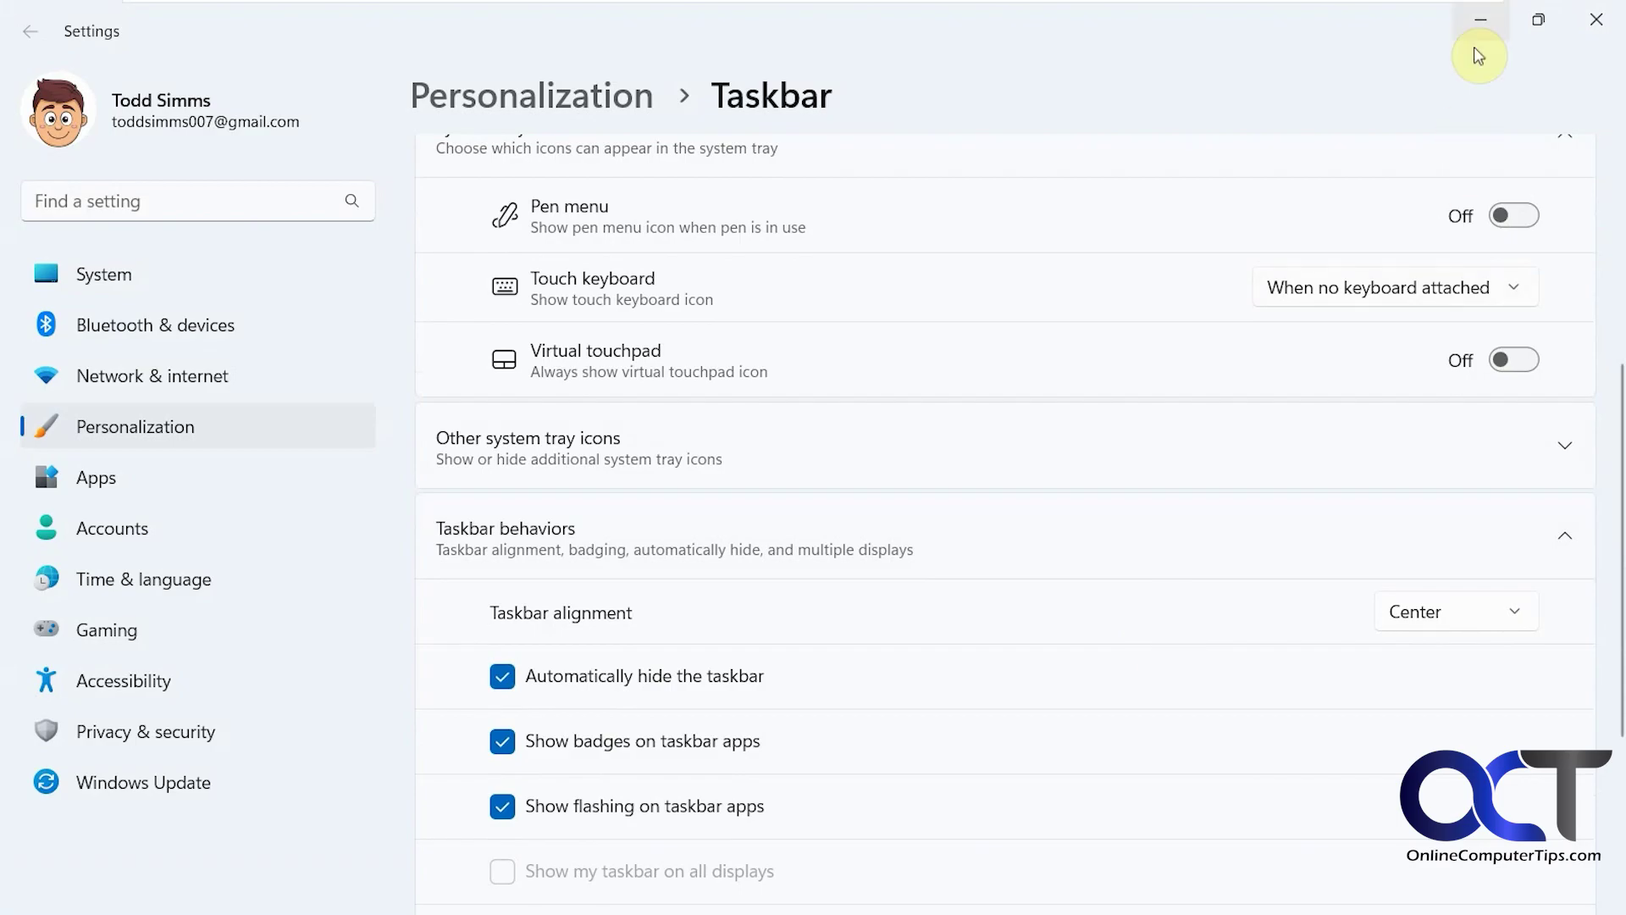
{"action": "left_click", "coordinate": [1480, 20]}
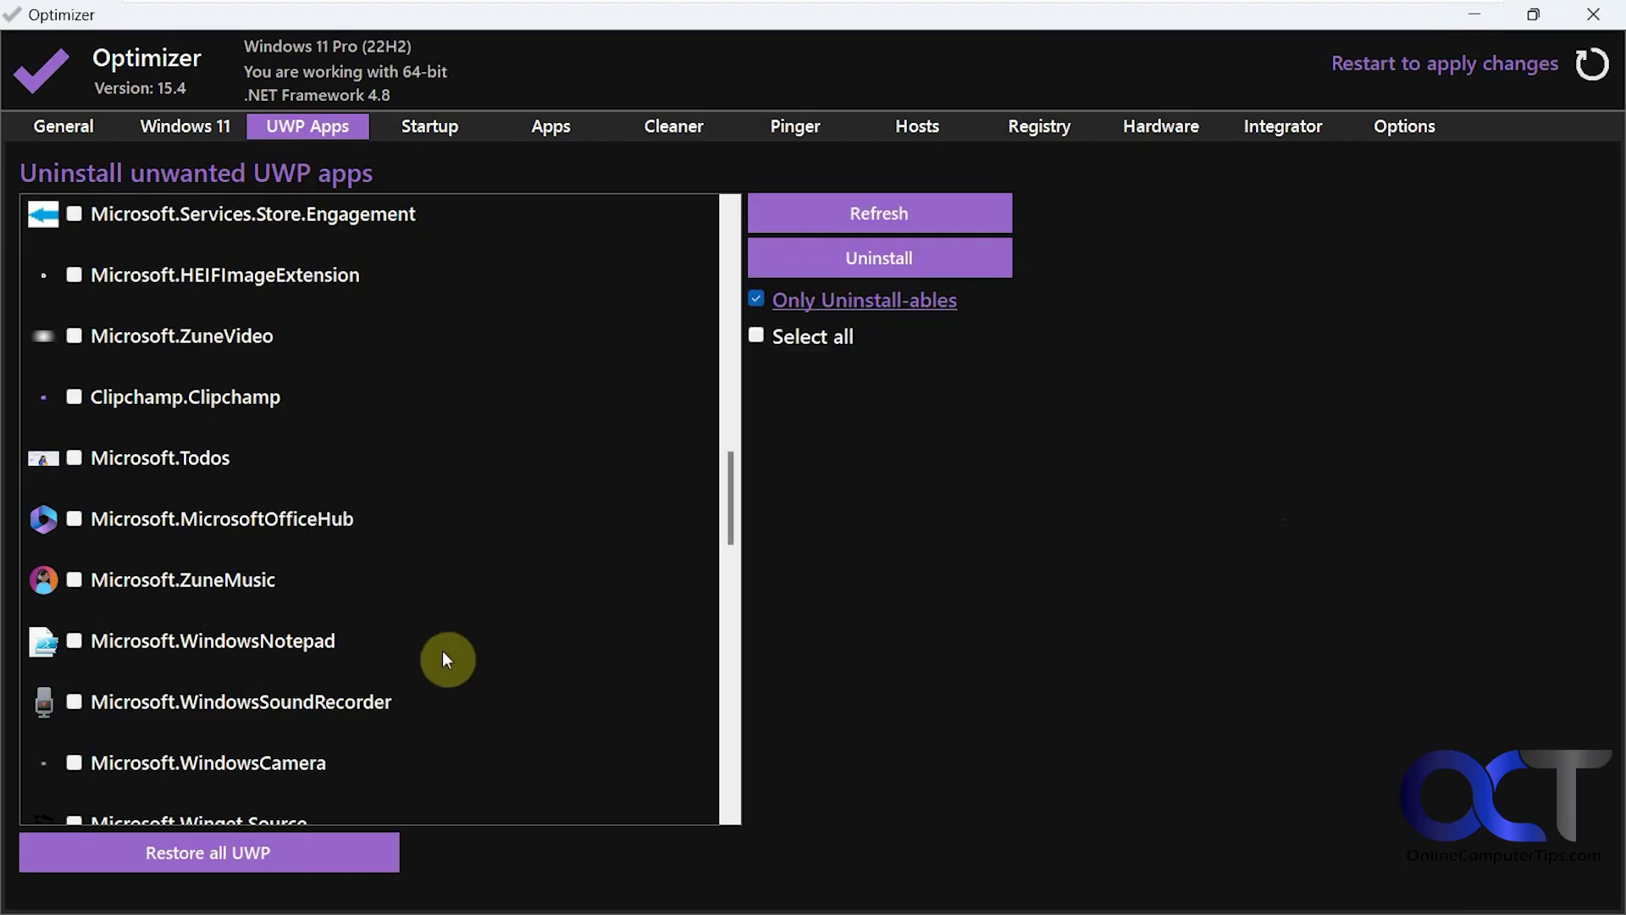
Step: Scroll the rest of the UWP apps list, then bring up the Startup programs page
{"action": "scroll", "coordinate": [444, 645], "scroll_direction": "down", "scroll_amount": 5}
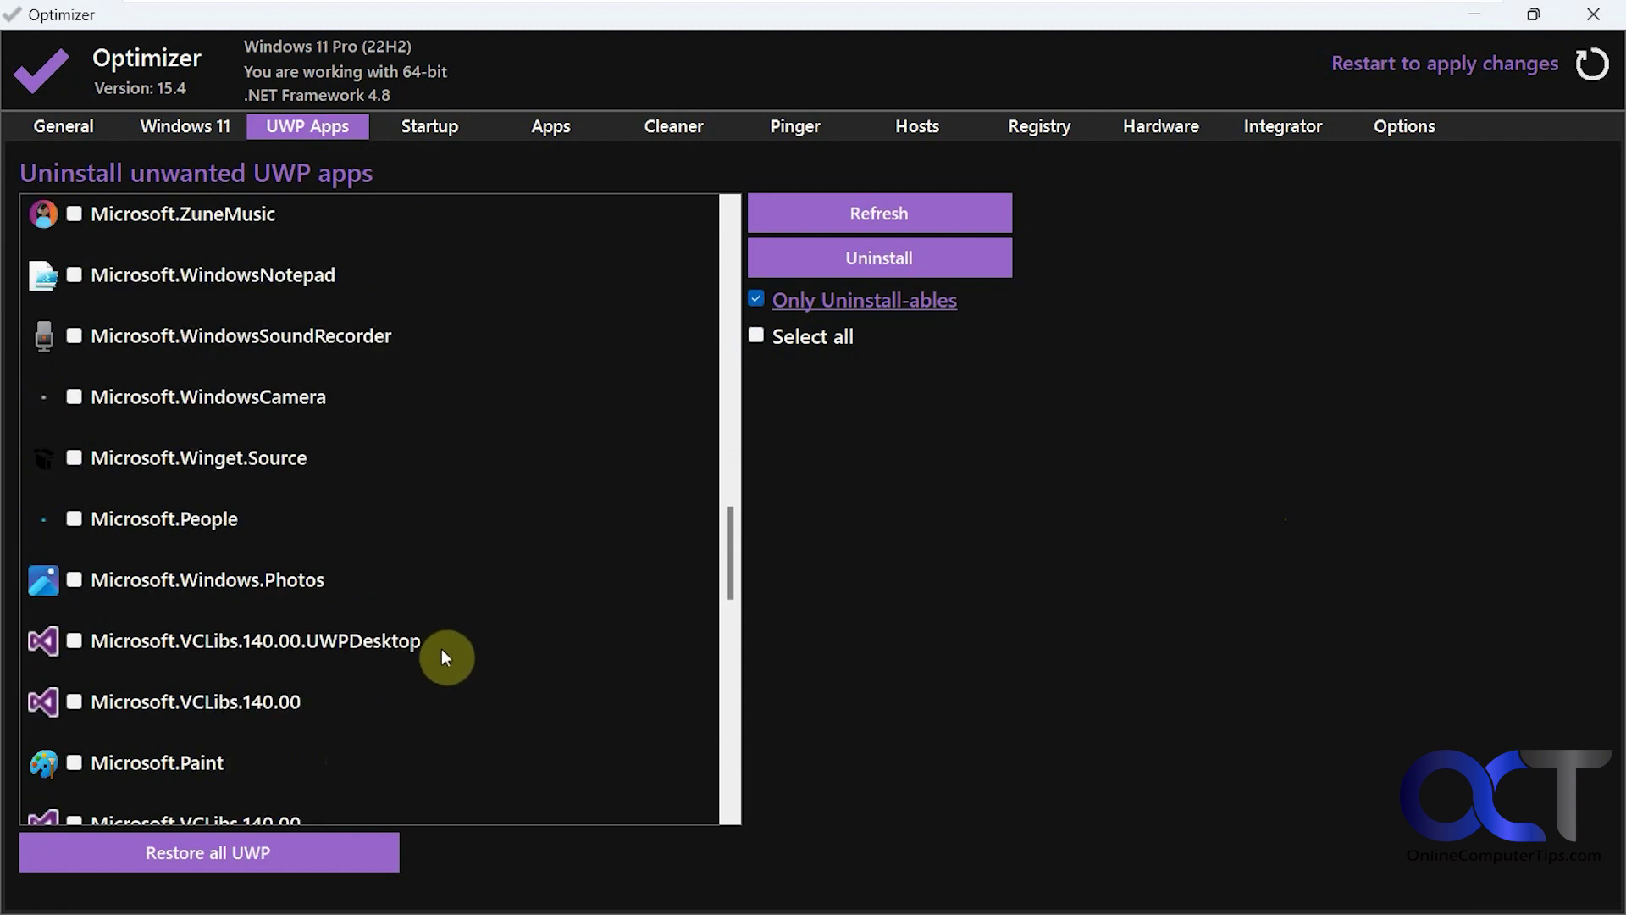
{"action": "scroll", "coordinate": [458, 631], "scroll_direction": "down", "scroll_amount": 2}
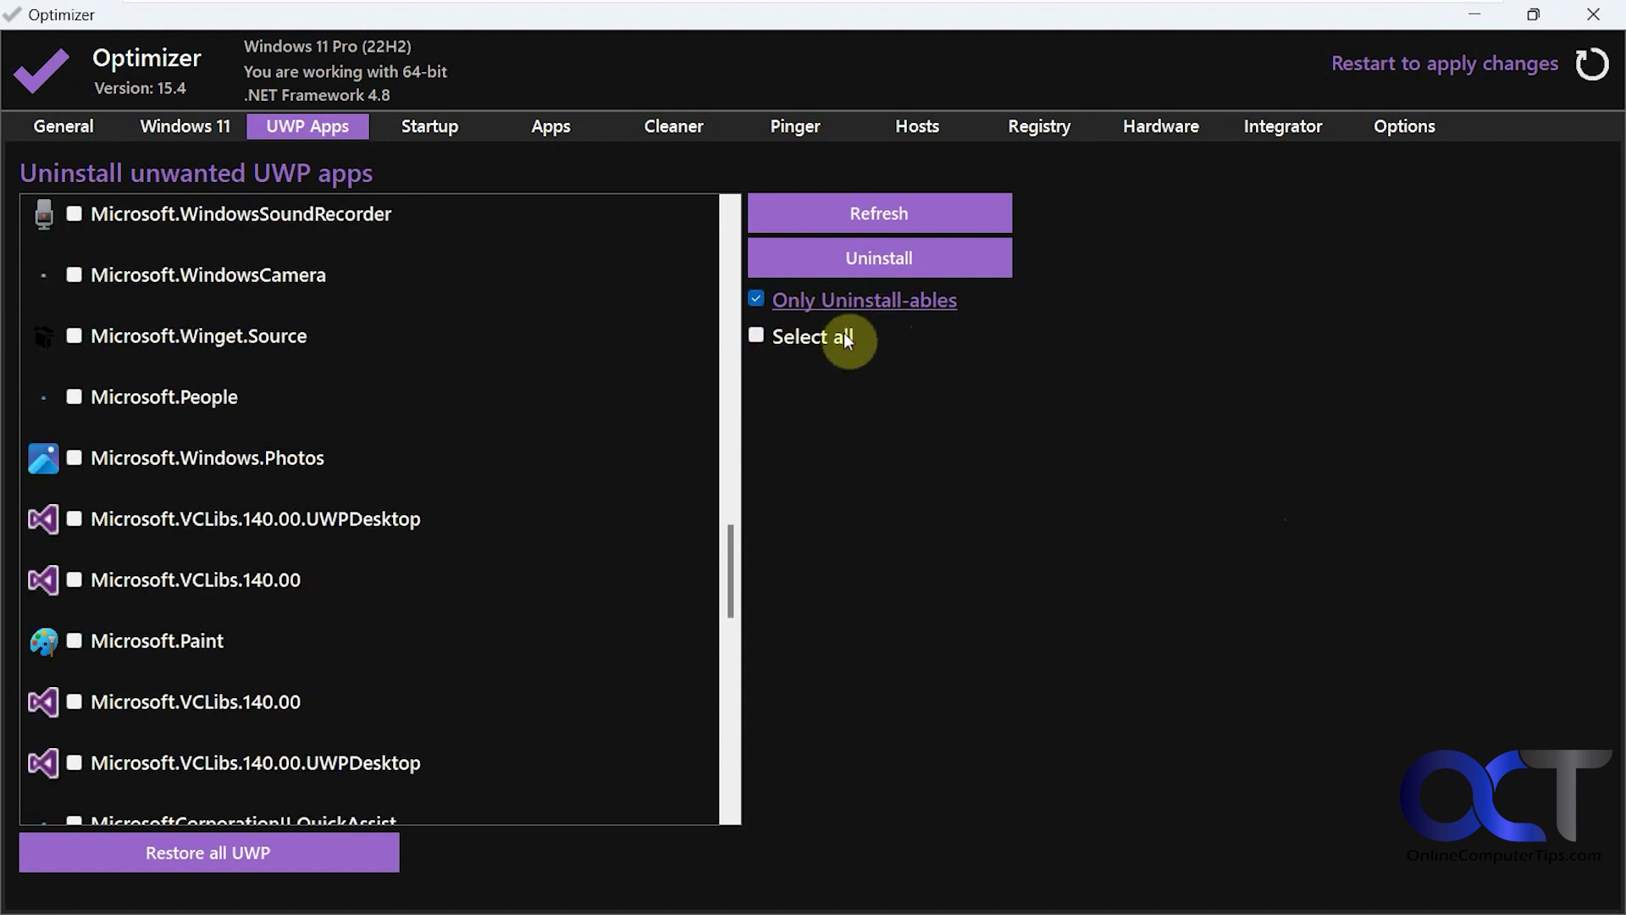
{"action": "left_click", "coordinate": [452, 127]}
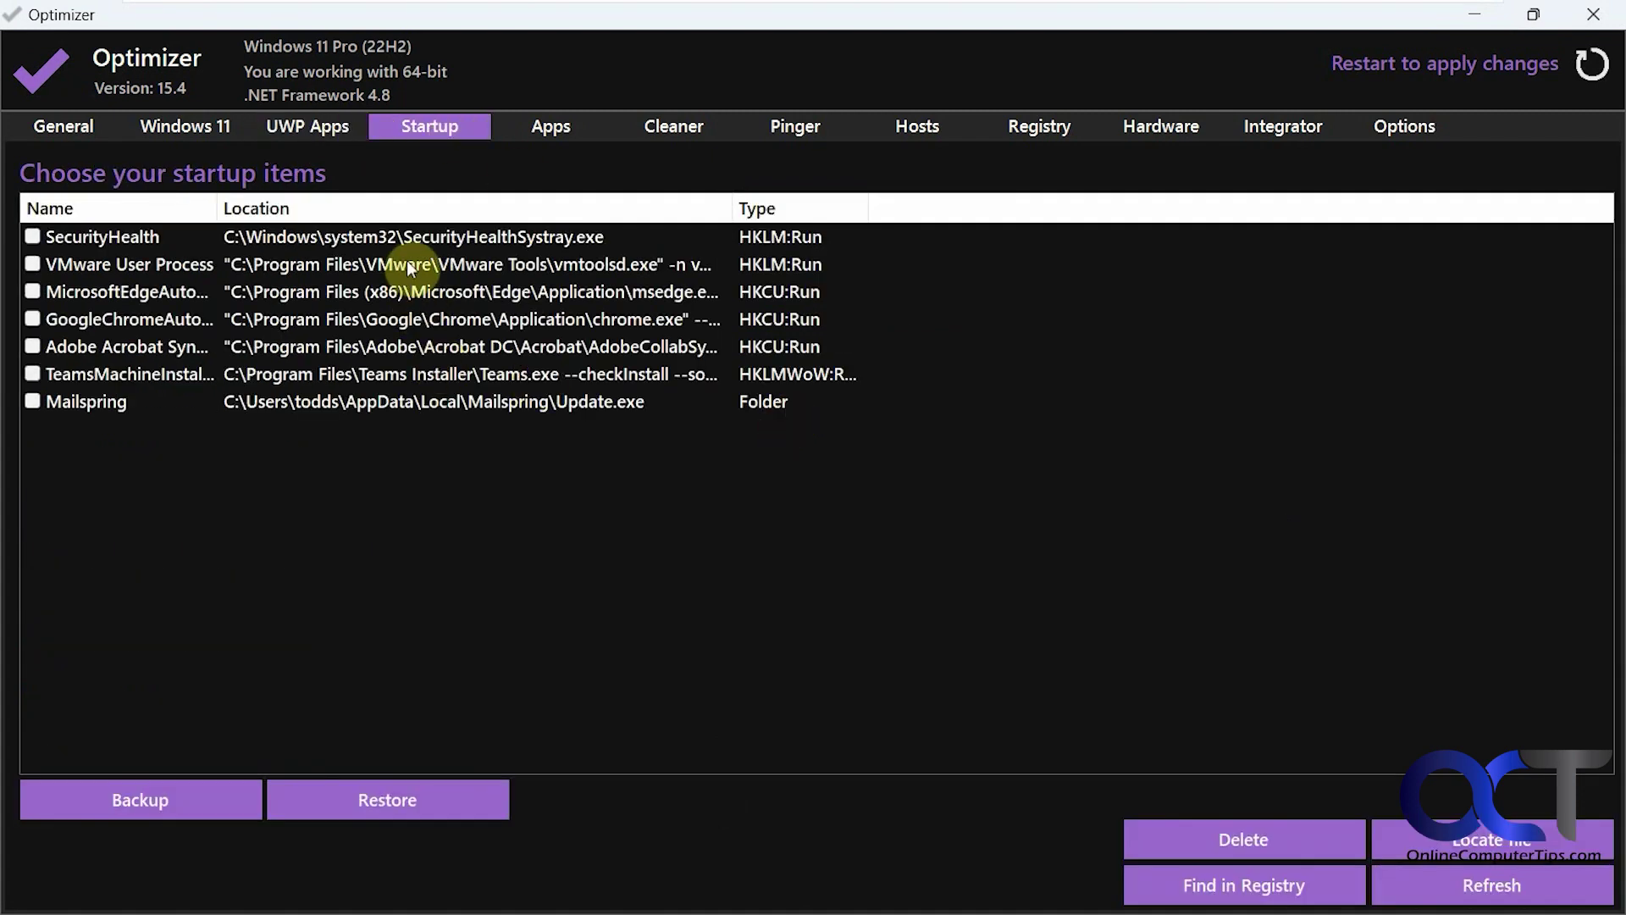
Step: Select the VMware User Process, Microsoft Edge and Google Chrome startup entries, then open Apps
{"action": "left_click", "coordinate": [385, 266]}
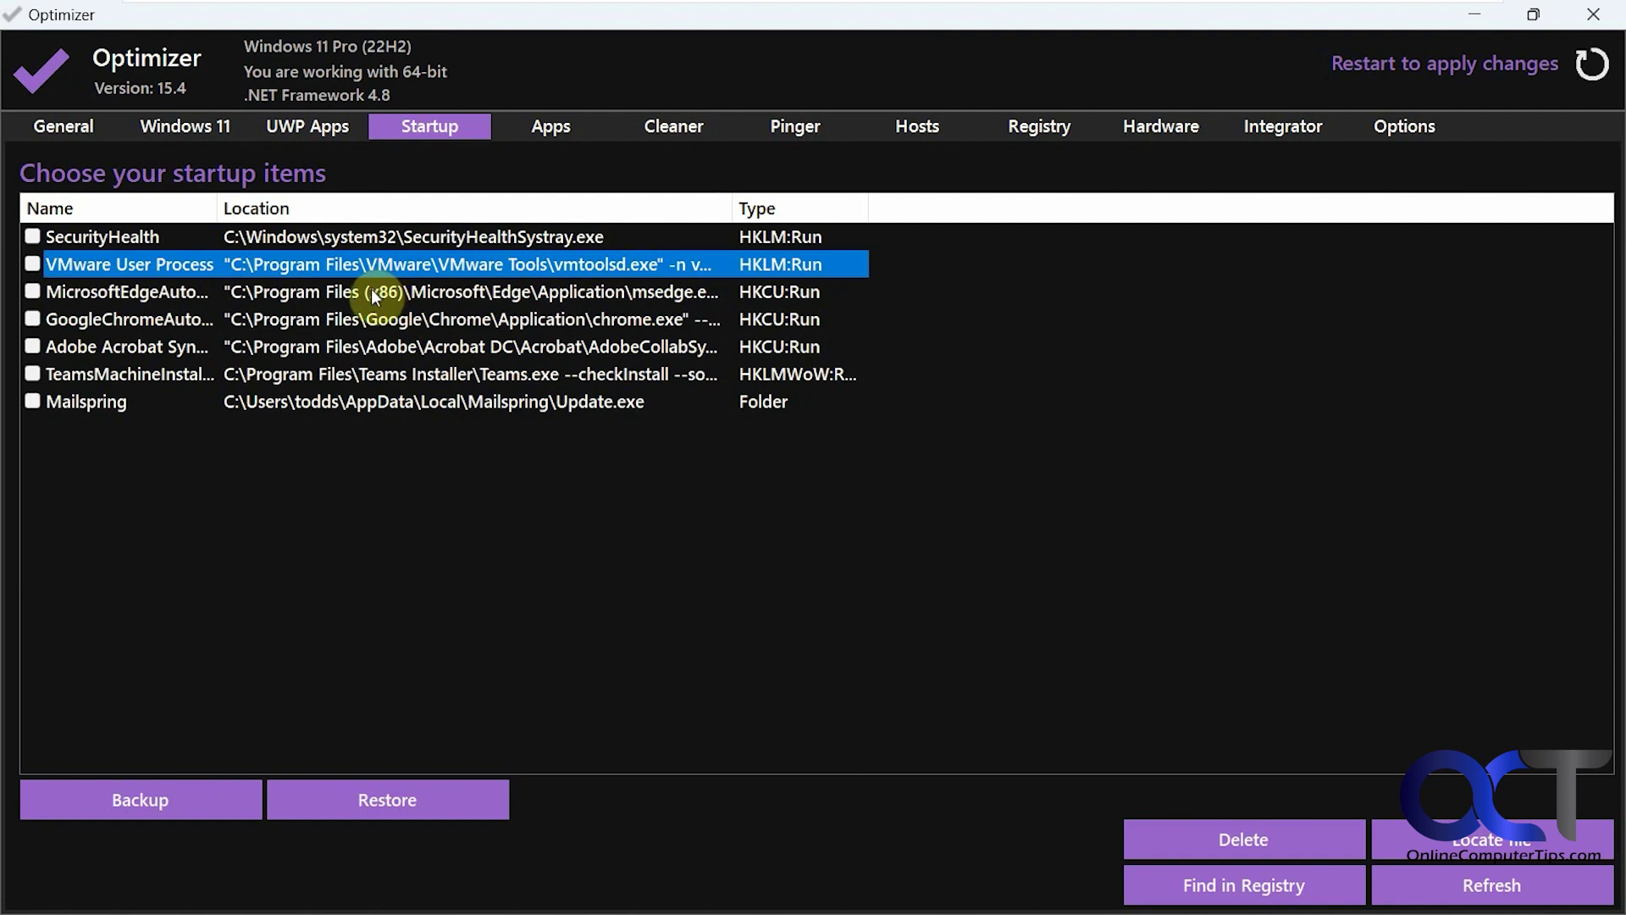
{"action": "left_click", "coordinate": [377, 292]}
{"action": "left_click", "coordinate": [378, 319]}
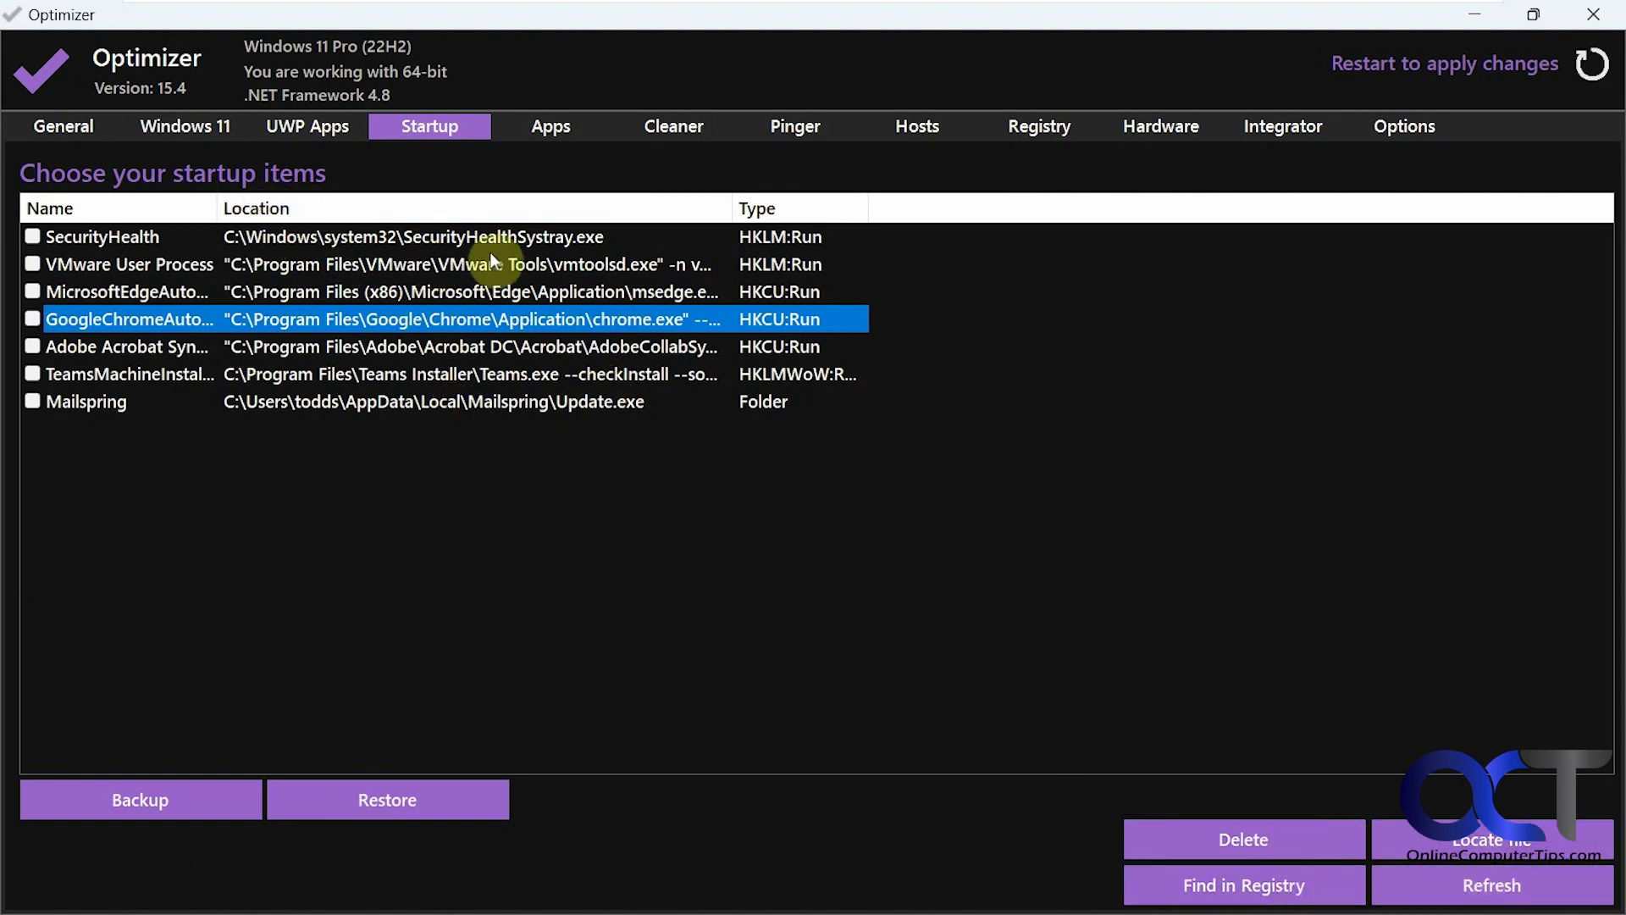
{"action": "left_click", "coordinate": [550, 126]}
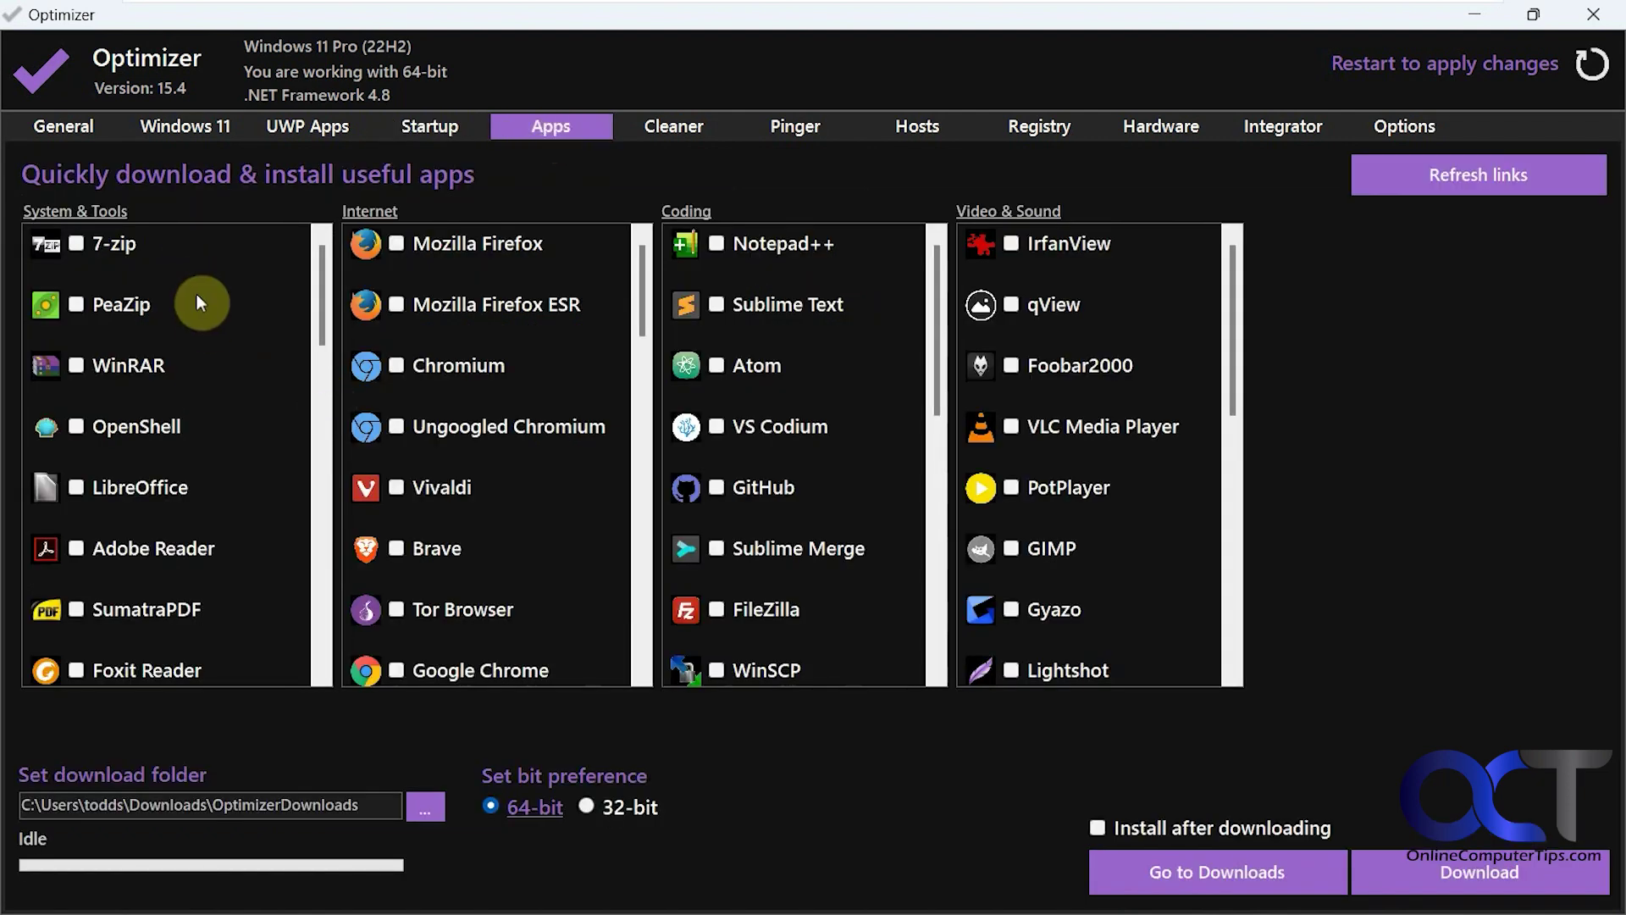
Step: Scroll through the System & Tools and Internet app lists, then open the Cleaner page
{"action": "scroll", "coordinate": [197, 296], "scroll_direction": "down", "scroll_amount": 2}
{"action": "scroll", "coordinate": [197, 296], "scroll_direction": "up", "scroll_amount": 2}
{"action": "scroll", "coordinate": [557, 342], "scroll_direction": "down", "scroll_amount": 4}
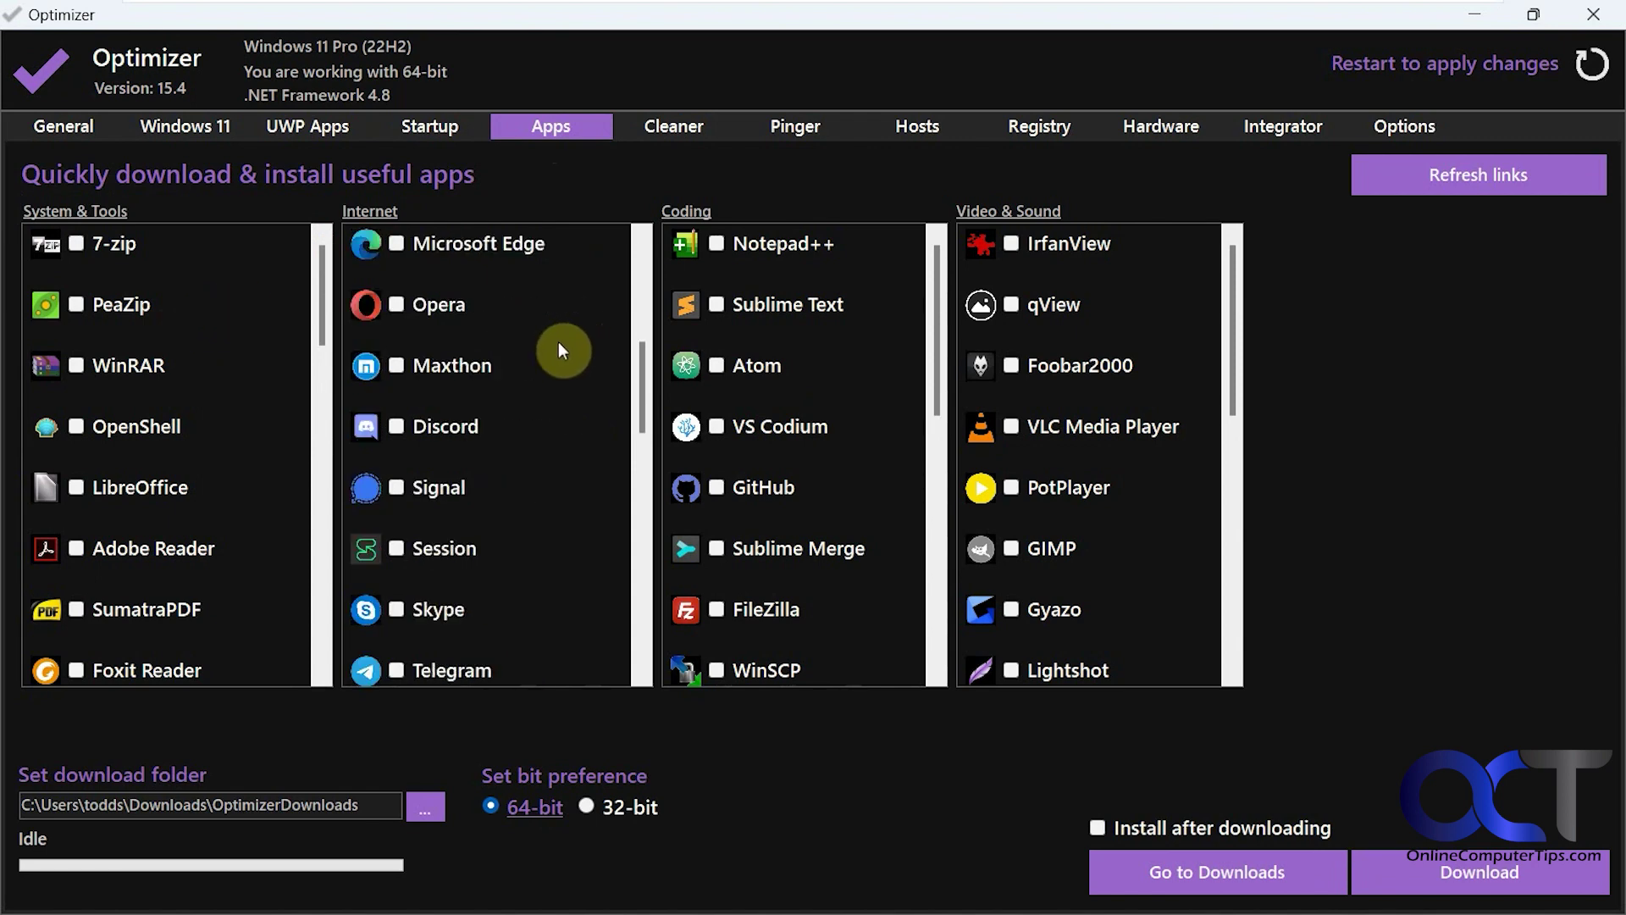
{"action": "scroll", "coordinate": [558, 342], "scroll_direction": "up", "scroll_amount": 4}
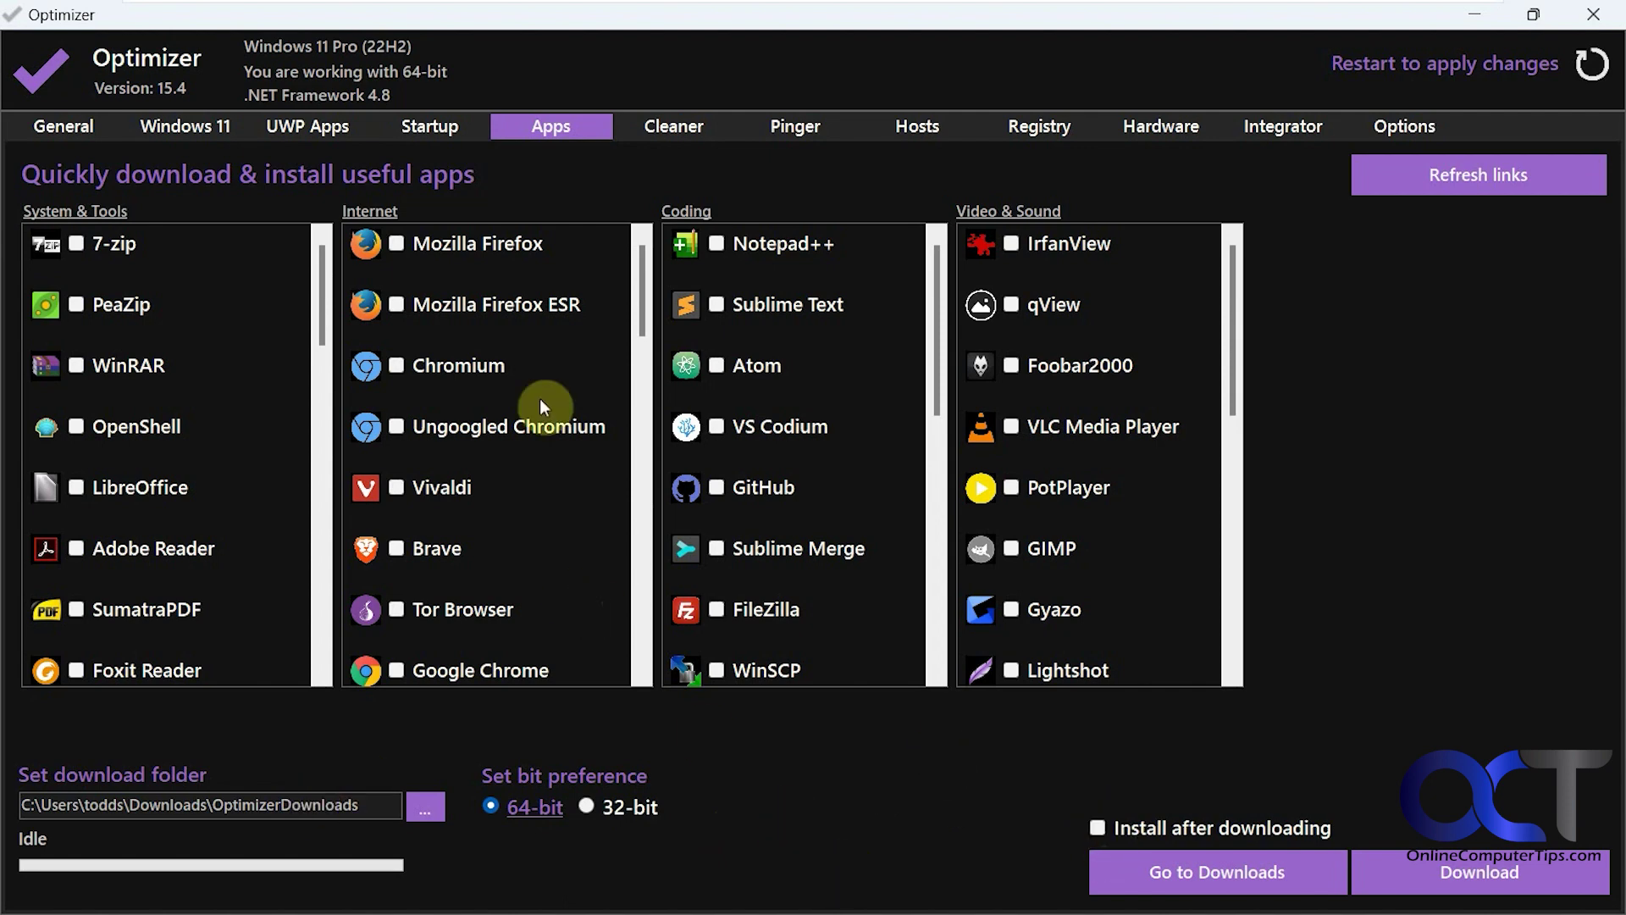
{"action": "left_click", "coordinate": [682, 132]}
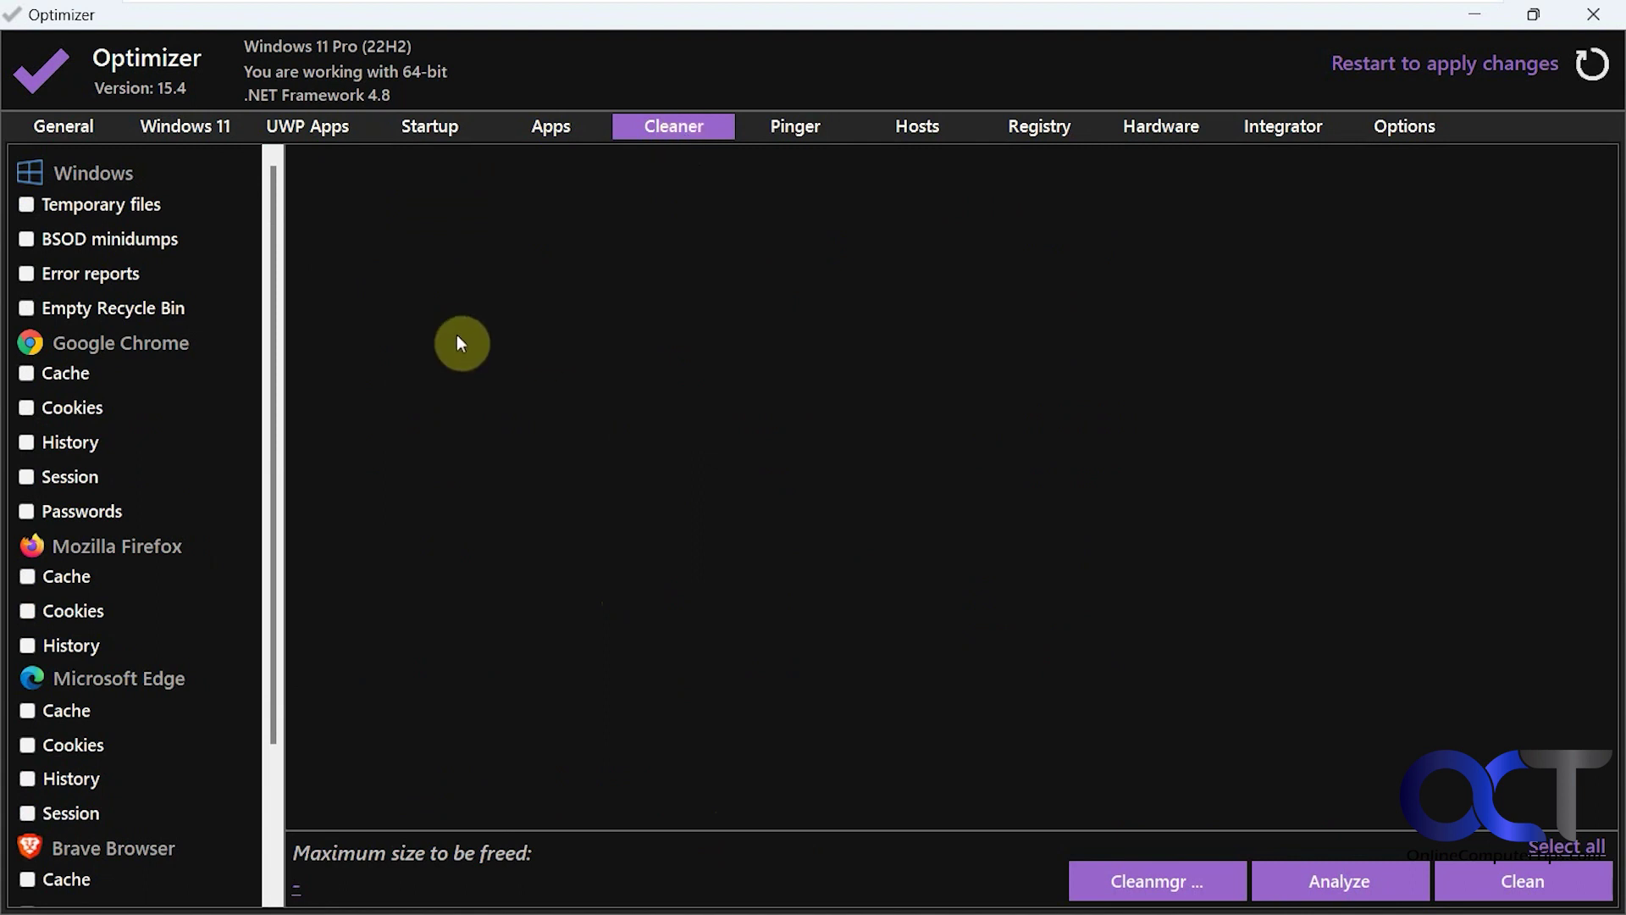
Step: Tick Temporary files and Empty Recycle Bin to reveal 800.86 MB freeable, then untick both
{"action": "left_click", "coordinate": [26, 205]}
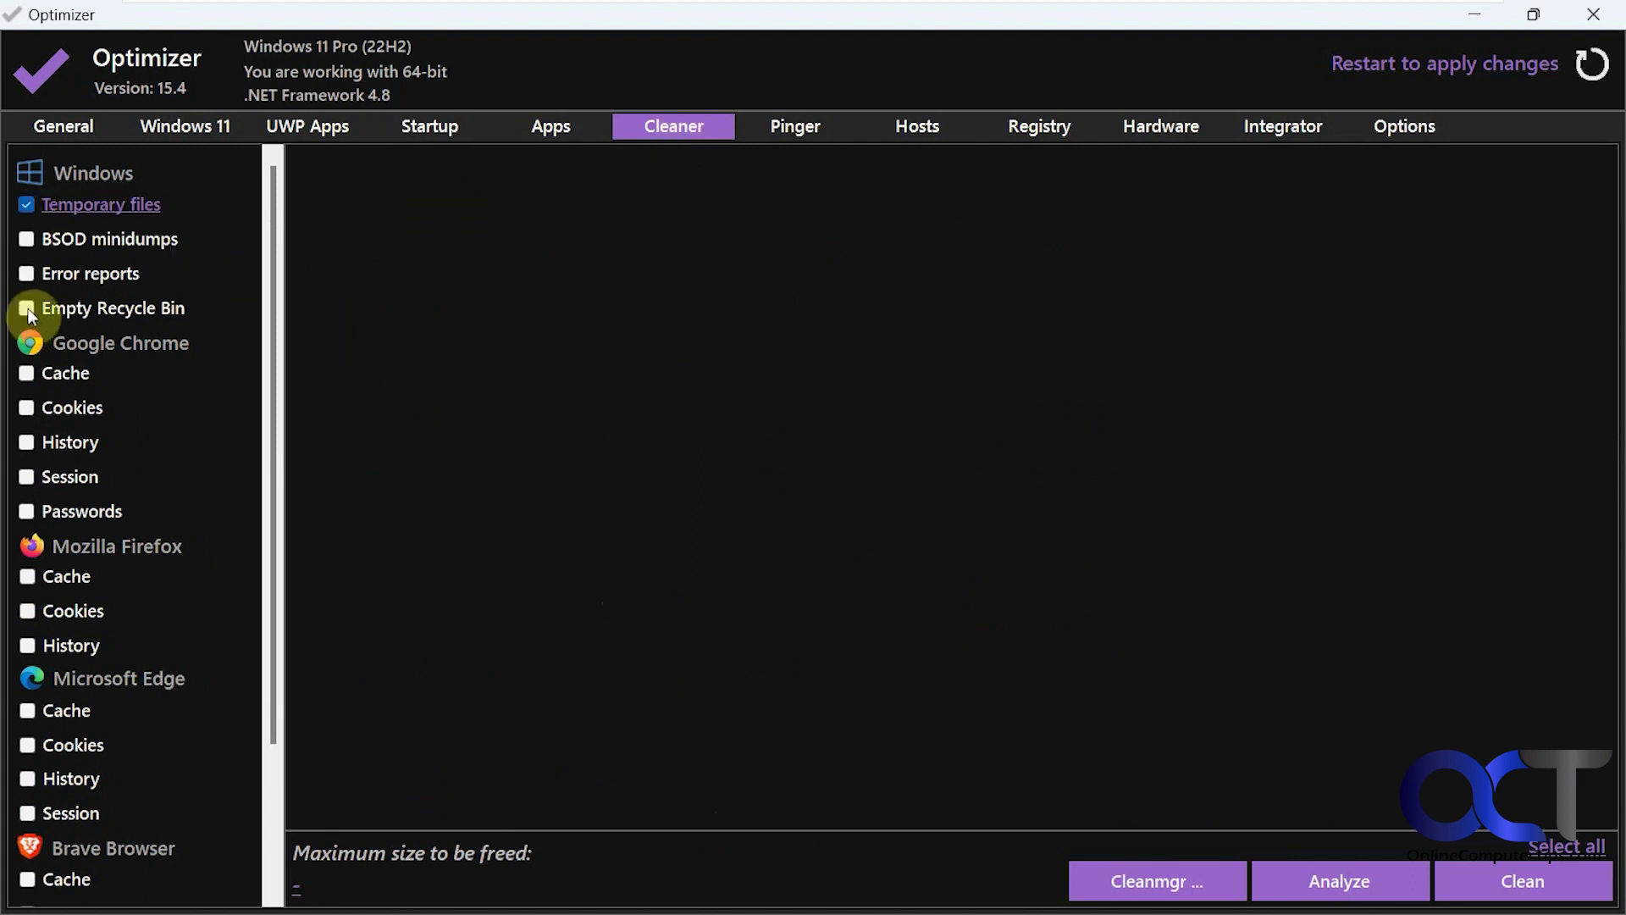
{"action": "left_click", "coordinate": [26, 308]}
{"action": "left_click", "coordinate": [27, 206]}
{"action": "left_click", "coordinate": [27, 307]}
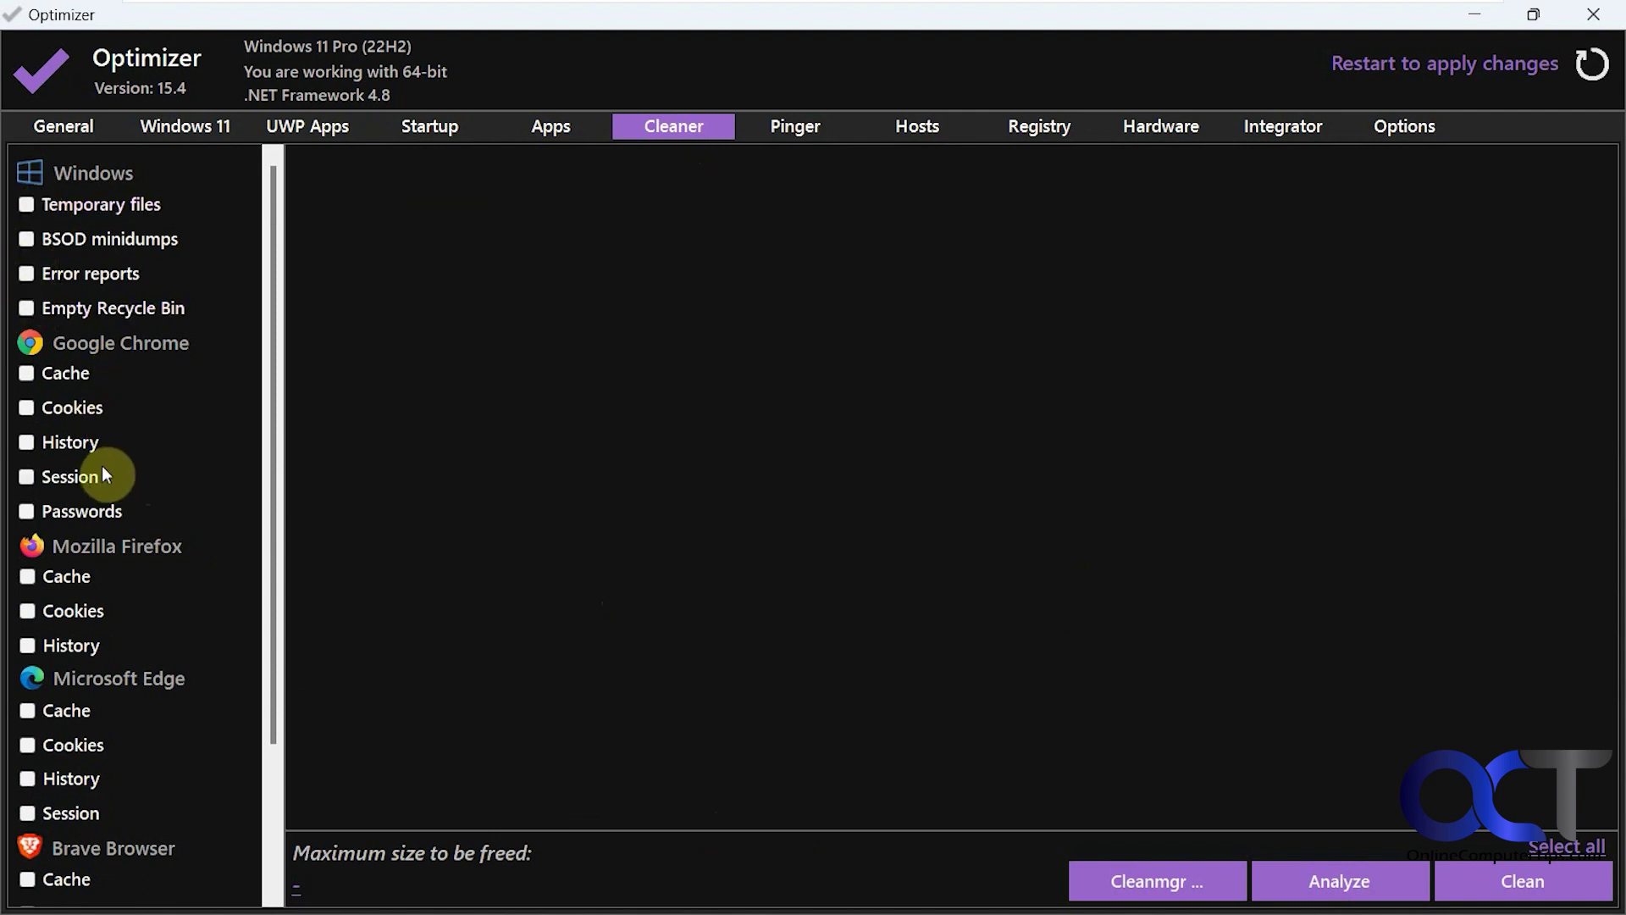
{"action": "left_click", "coordinate": [26, 205]}
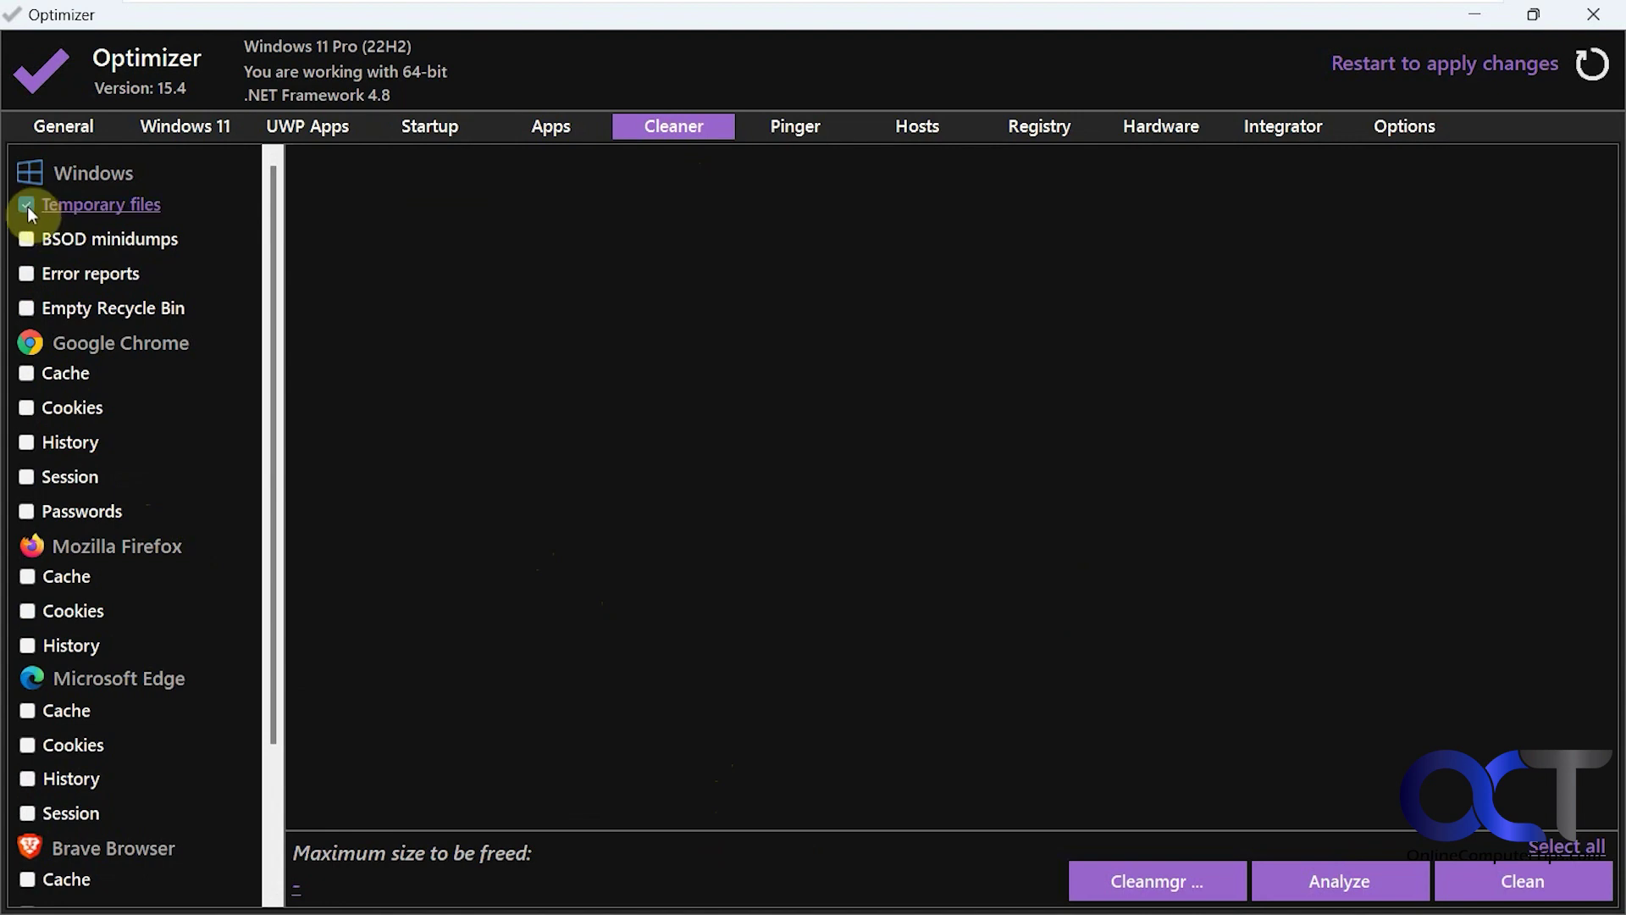
{"action": "left_click", "coordinate": [27, 309]}
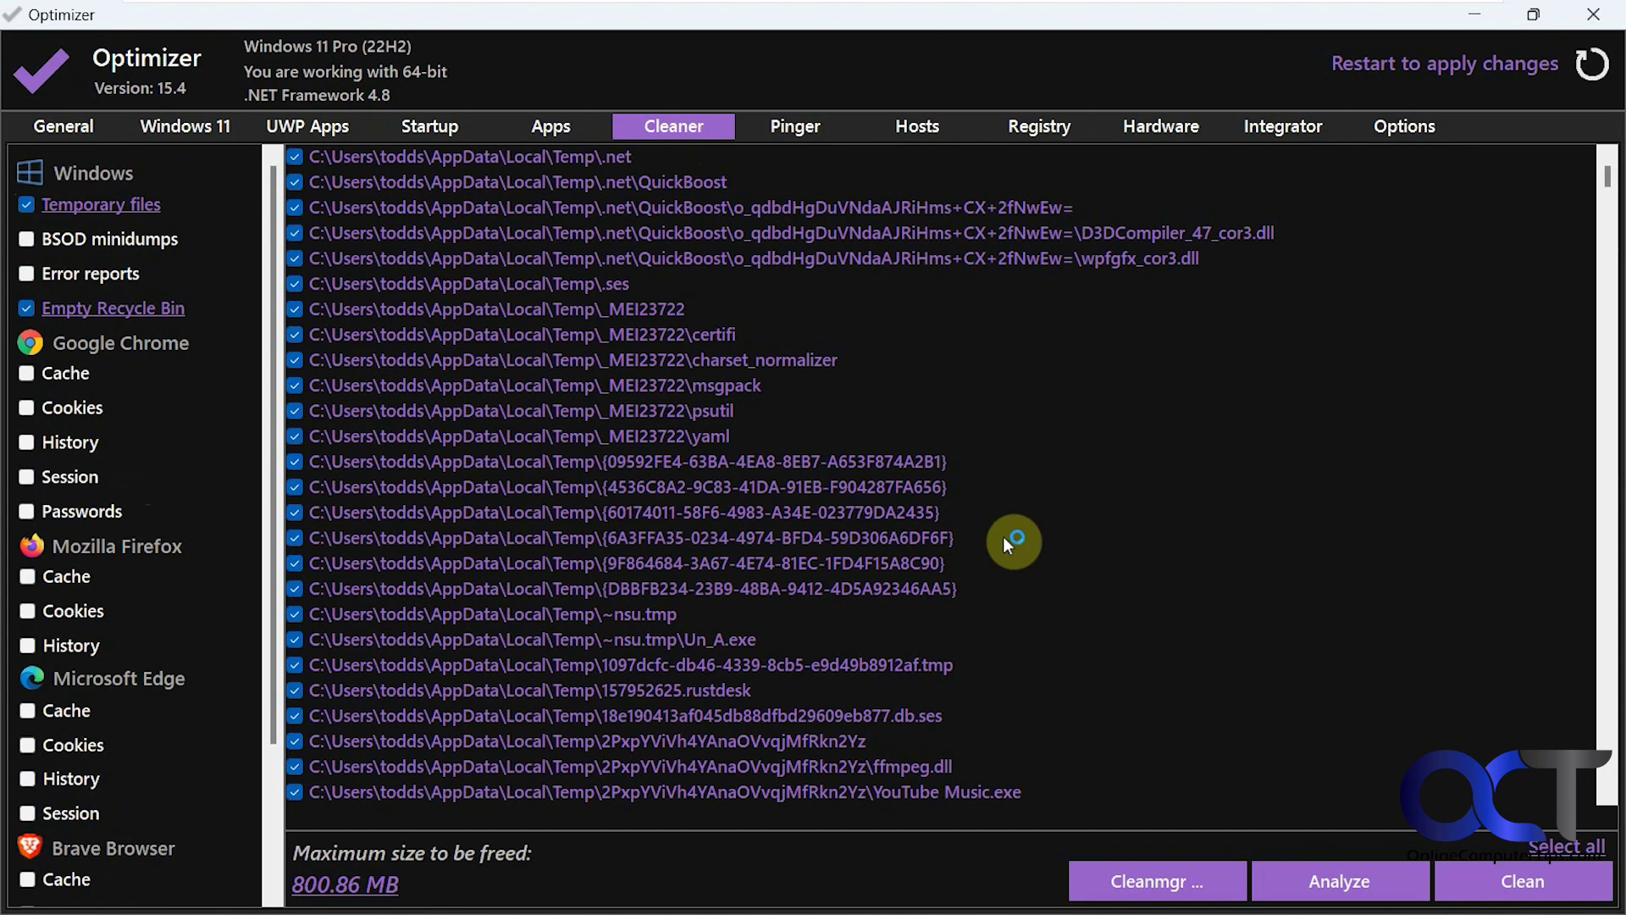
{"action": "scroll", "coordinate": [1003, 542], "scroll_direction": "down", "scroll_amount": 4}
{"action": "scroll", "coordinate": [1002, 542], "scroll_direction": "up", "scroll_amount": 4}
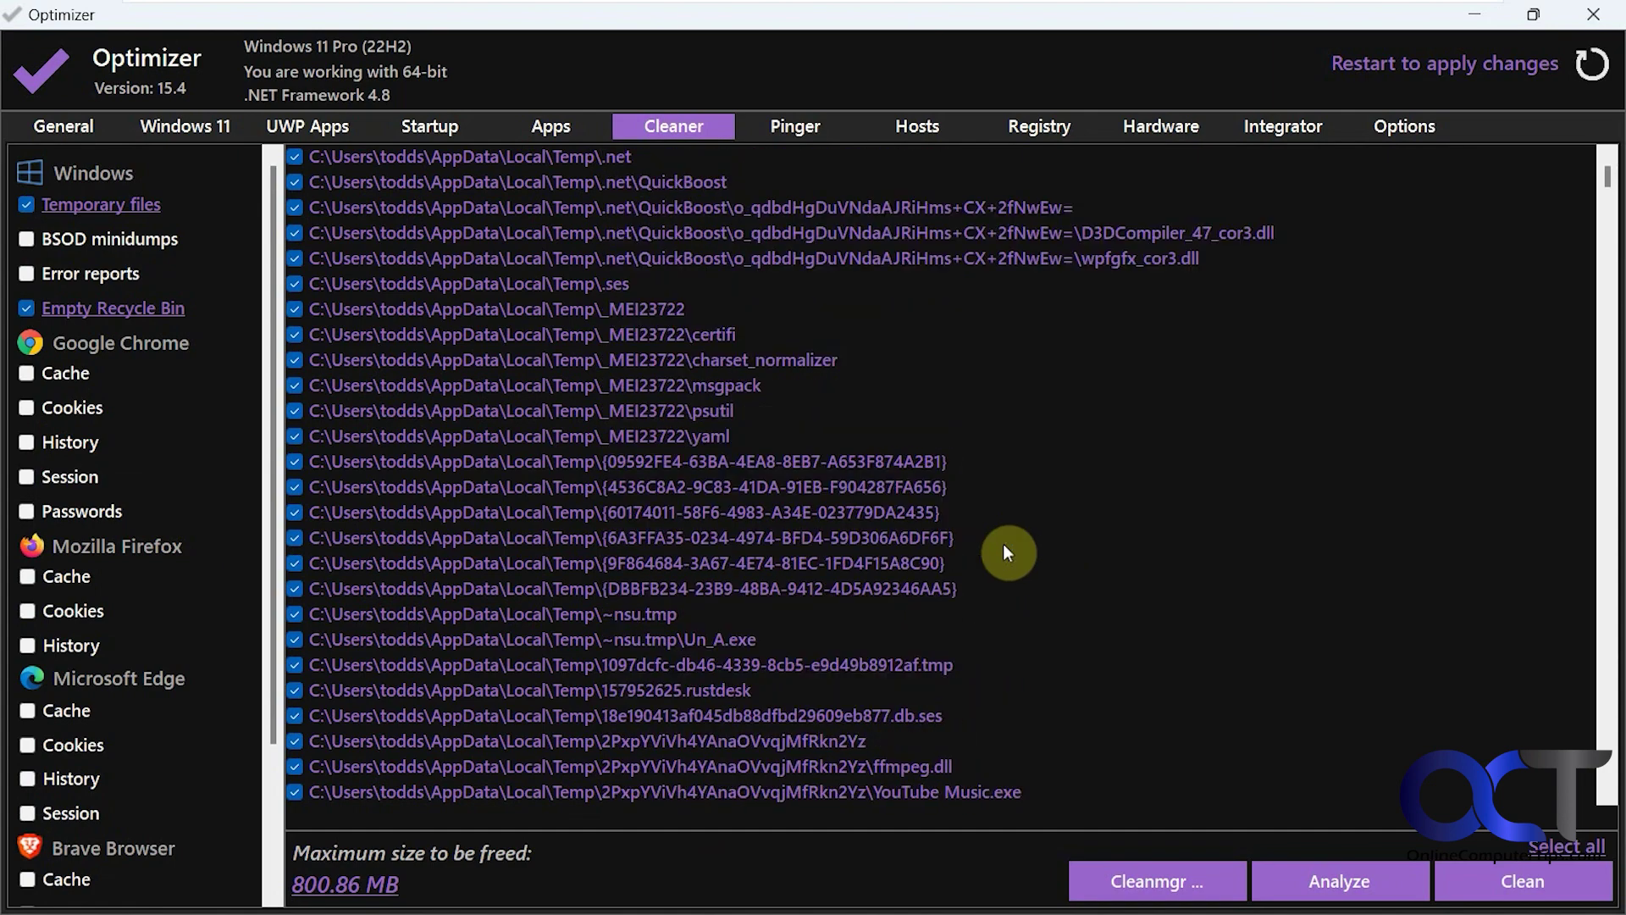
{"action": "left_click", "coordinate": [26, 309]}
{"action": "left_click", "coordinate": [27, 205]}
Step: Open Windows Disk Cleanup and exit it without cleaning, then go to the Pinger page
{"action": "left_click", "coordinate": [1170, 889]}
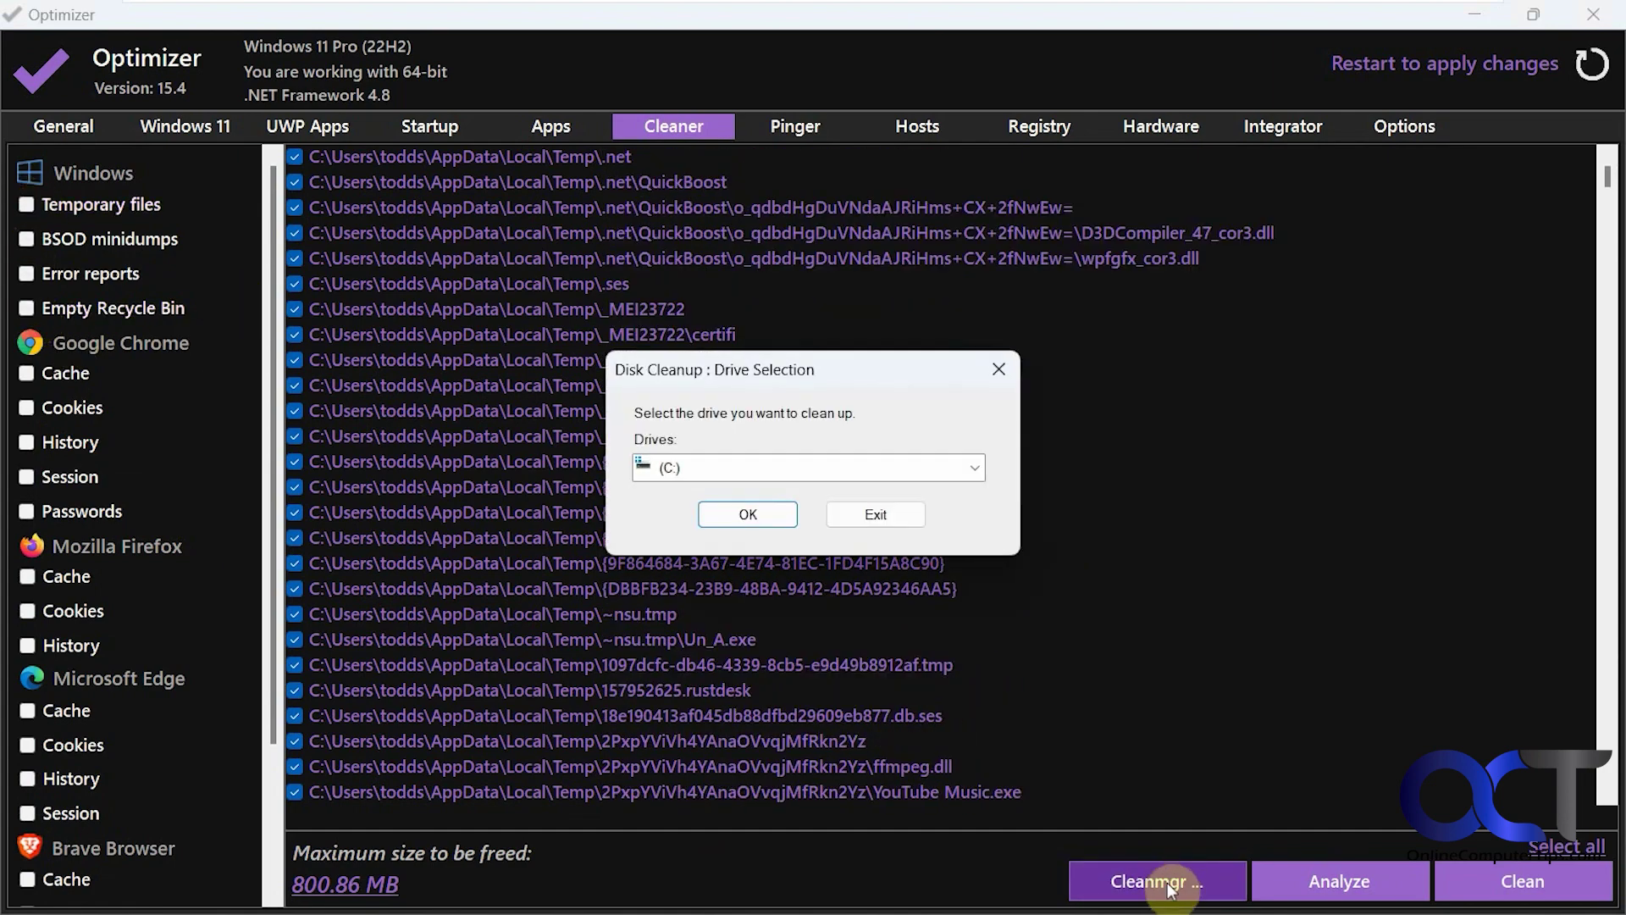
{"action": "left_click", "coordinate": [841, 518]}
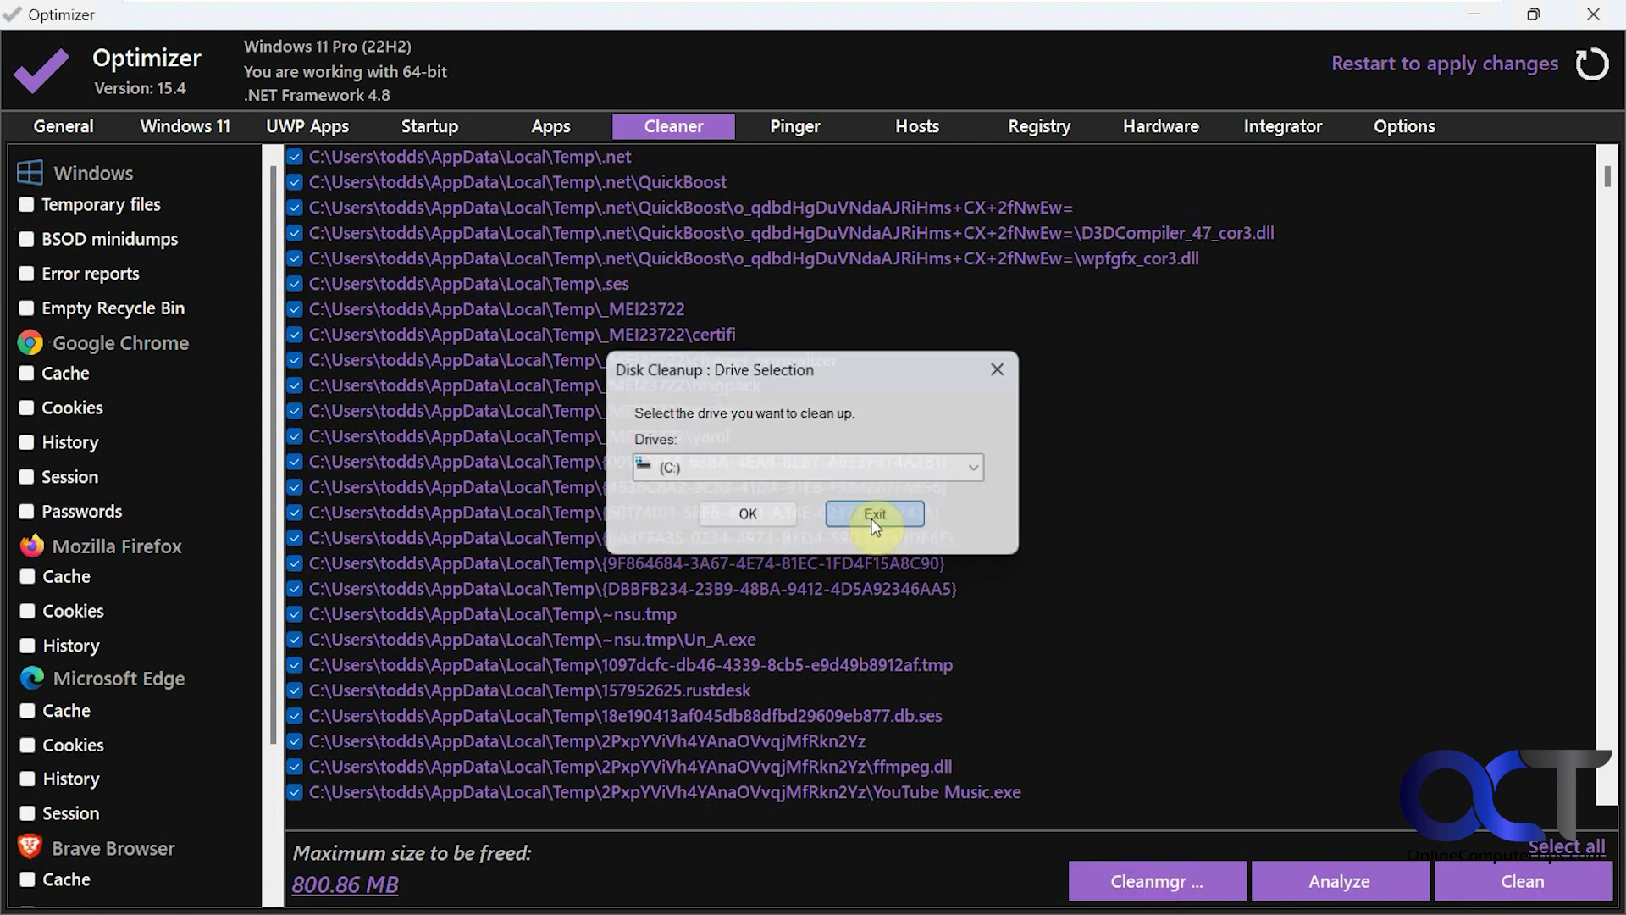
{"action": "left_click", "coordinate": [811, 129]}
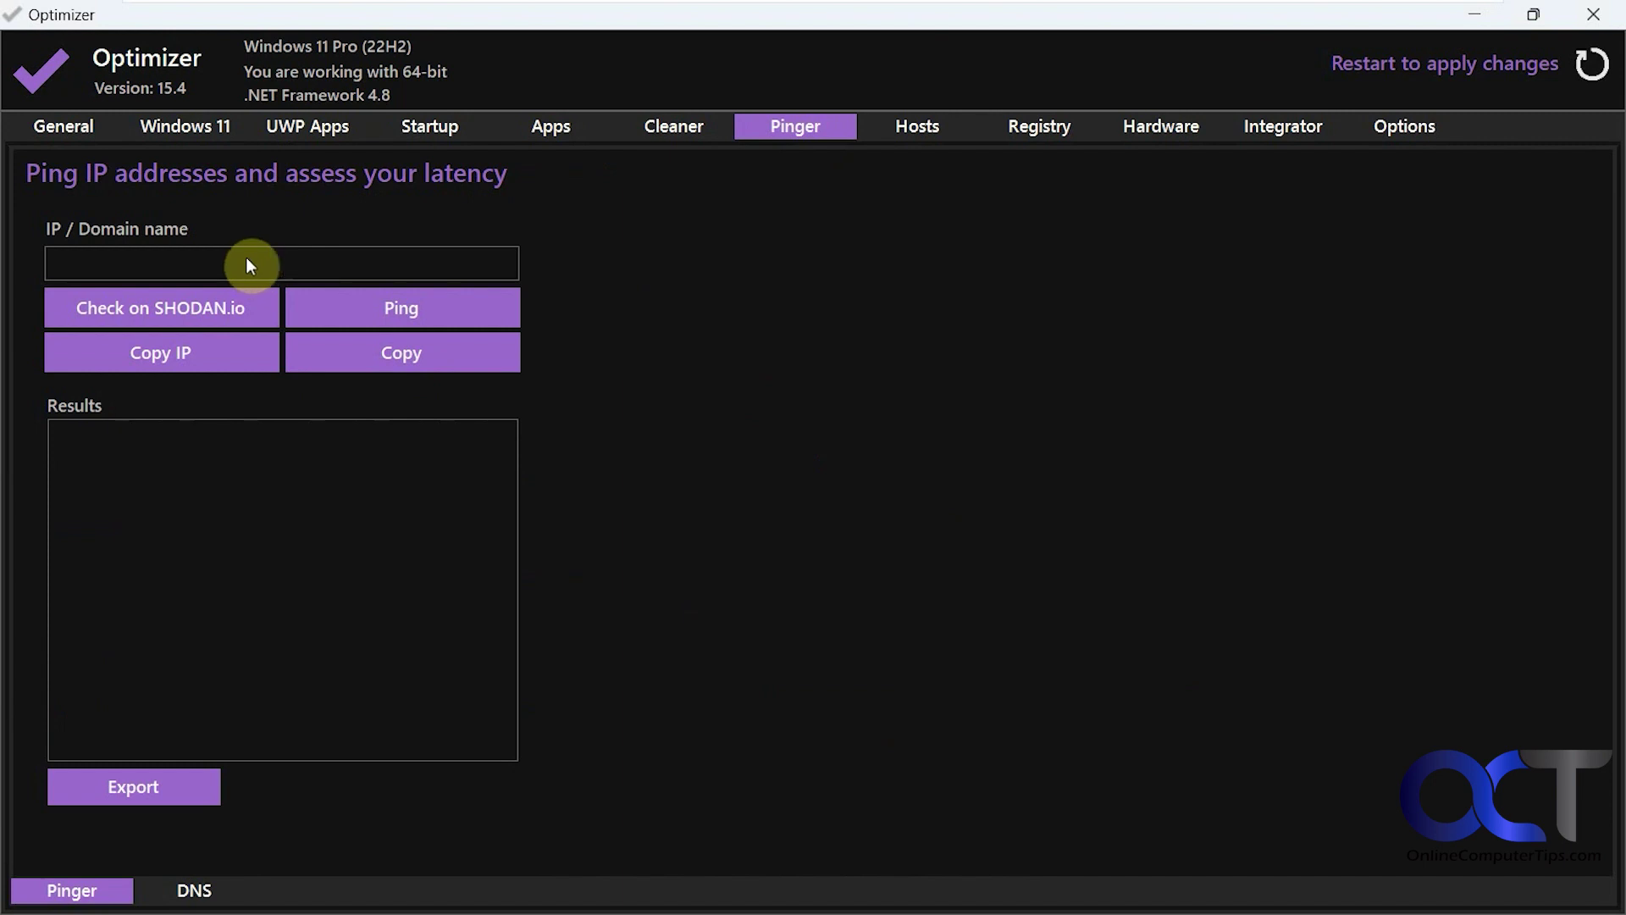
Step: Ping google.com (nine replies, 18.89 ms average) and copy its IP address 142.250.189.14
{"action": "left_click", "coordinate": [251, 266]}
{"action": "type", "text": "google."}
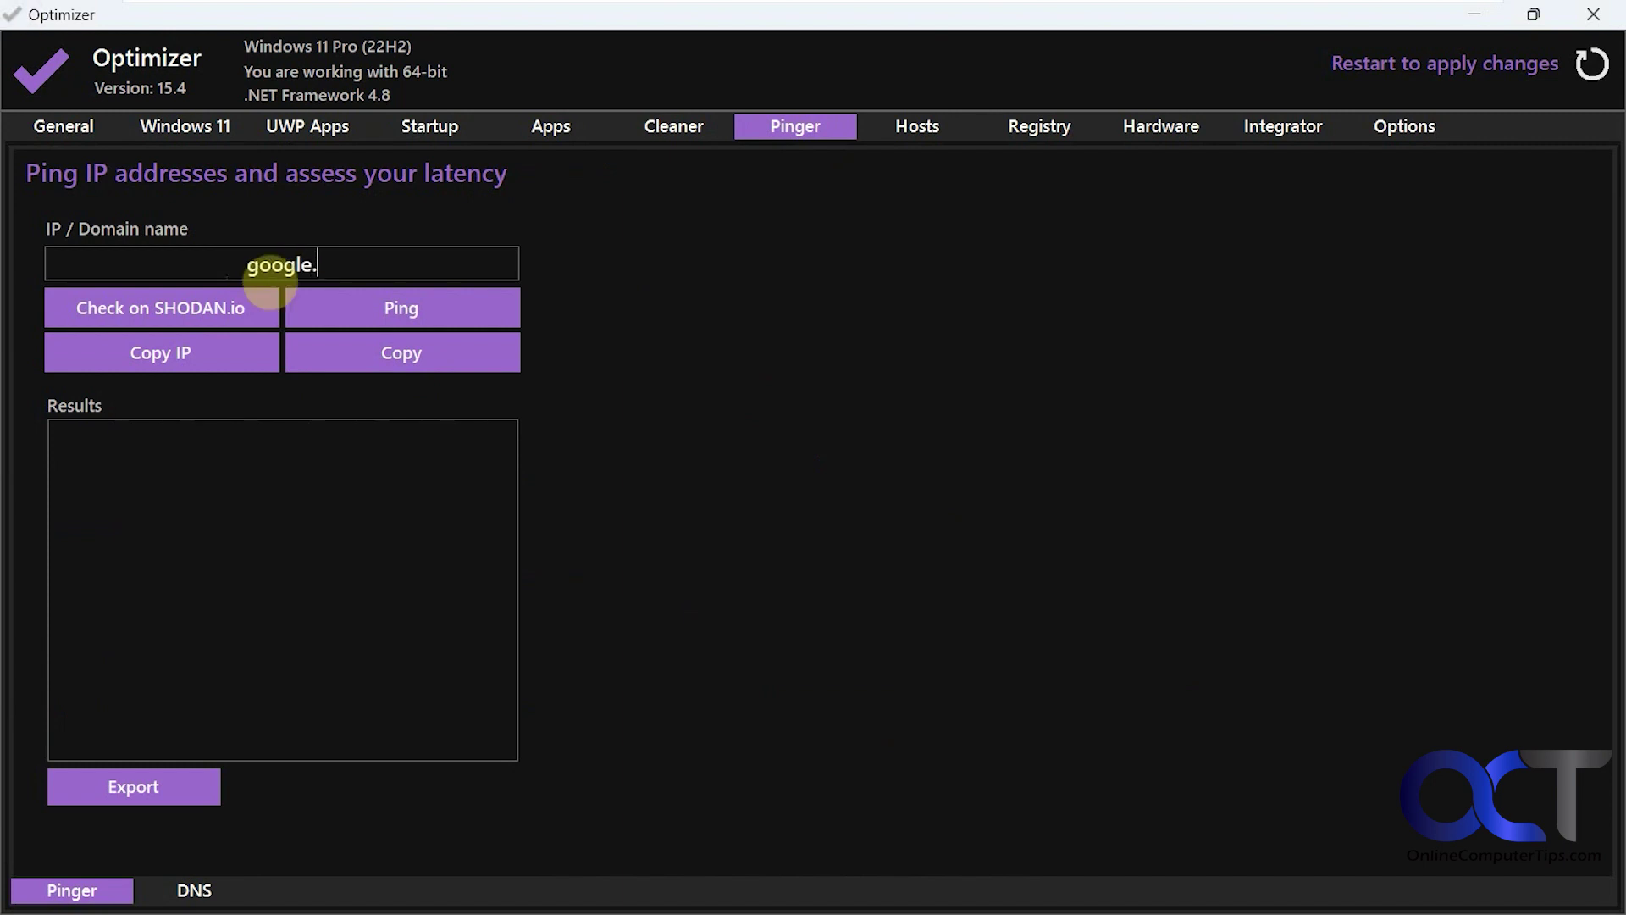
{"action": "type", "text": "com"}
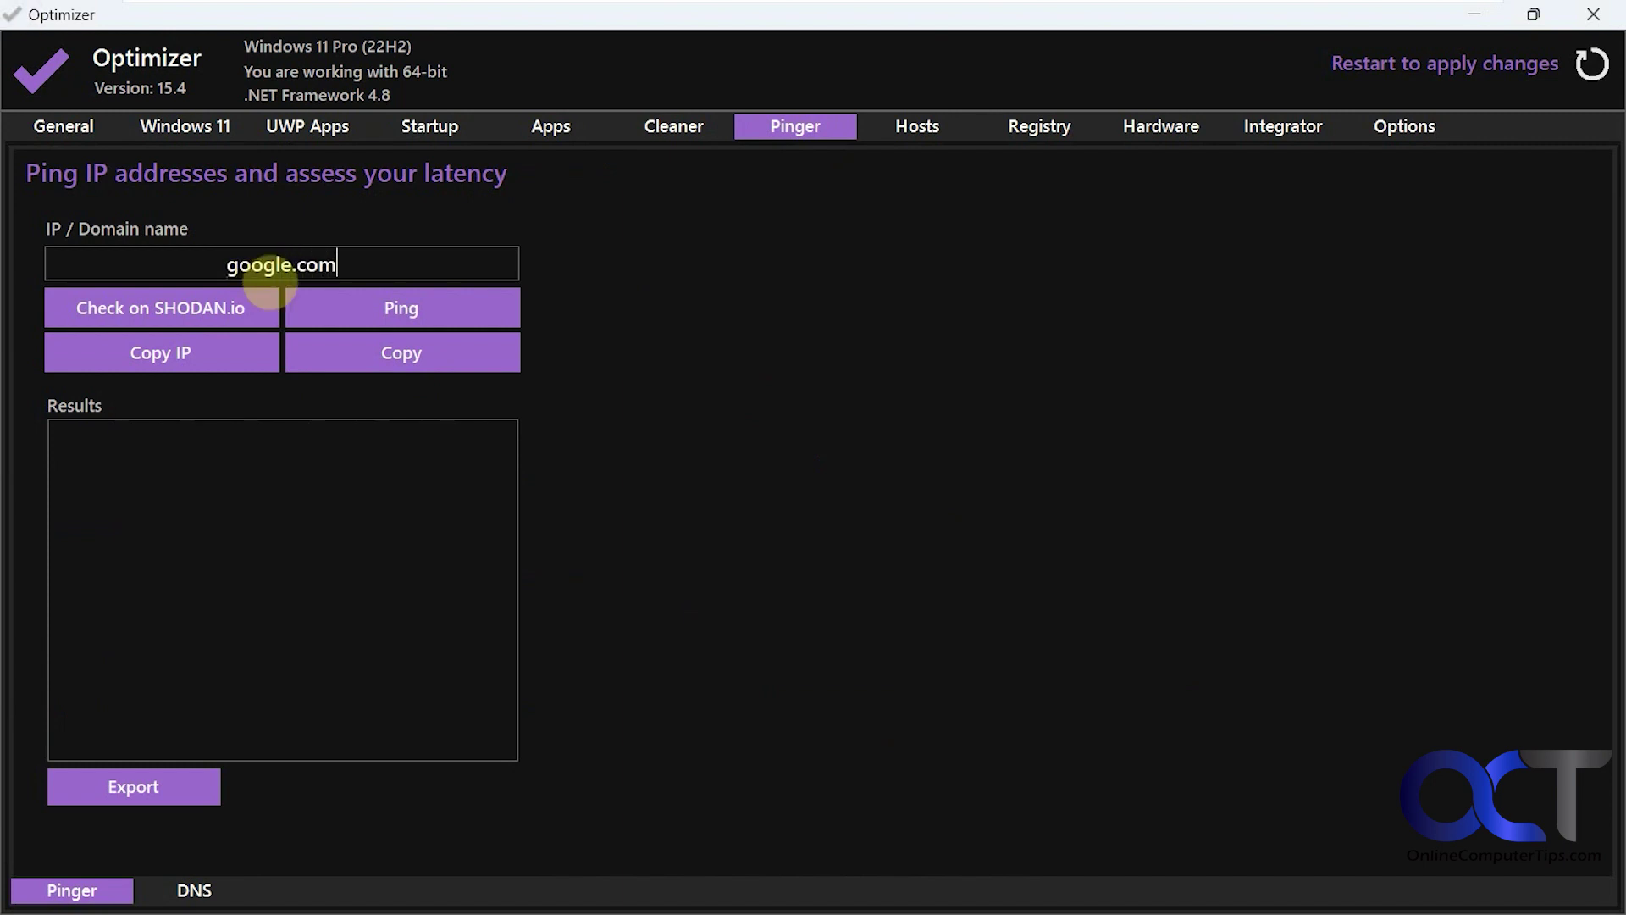
{"action": "left_click", "coordinate": [388, 310]}
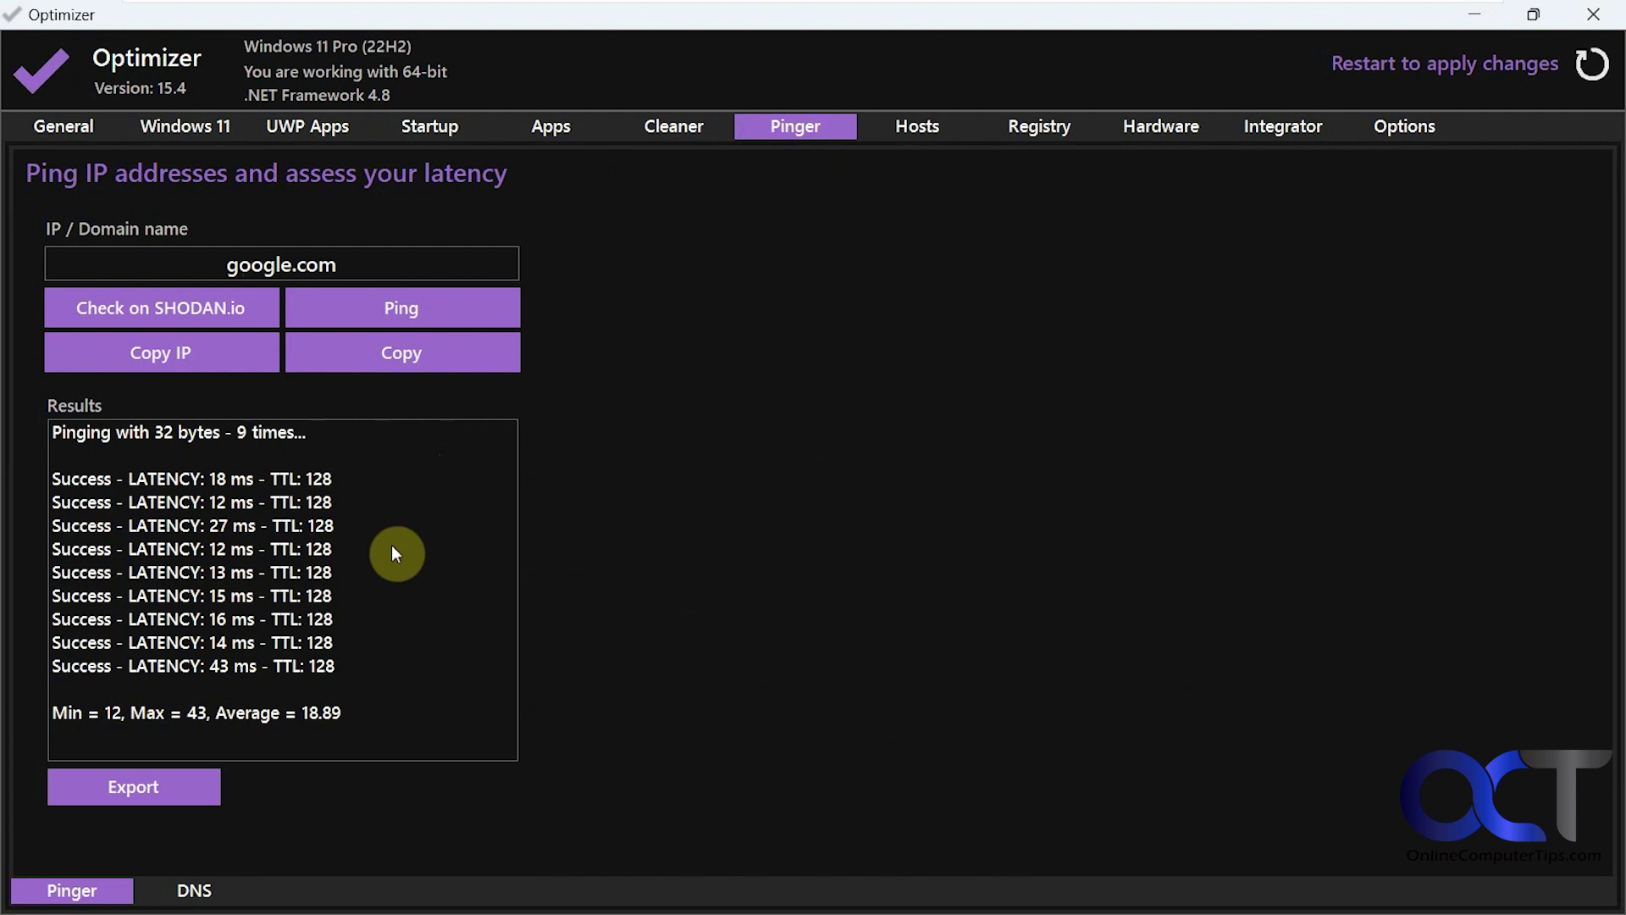
{"action": "left_click", "coordinate": [193, 354]}
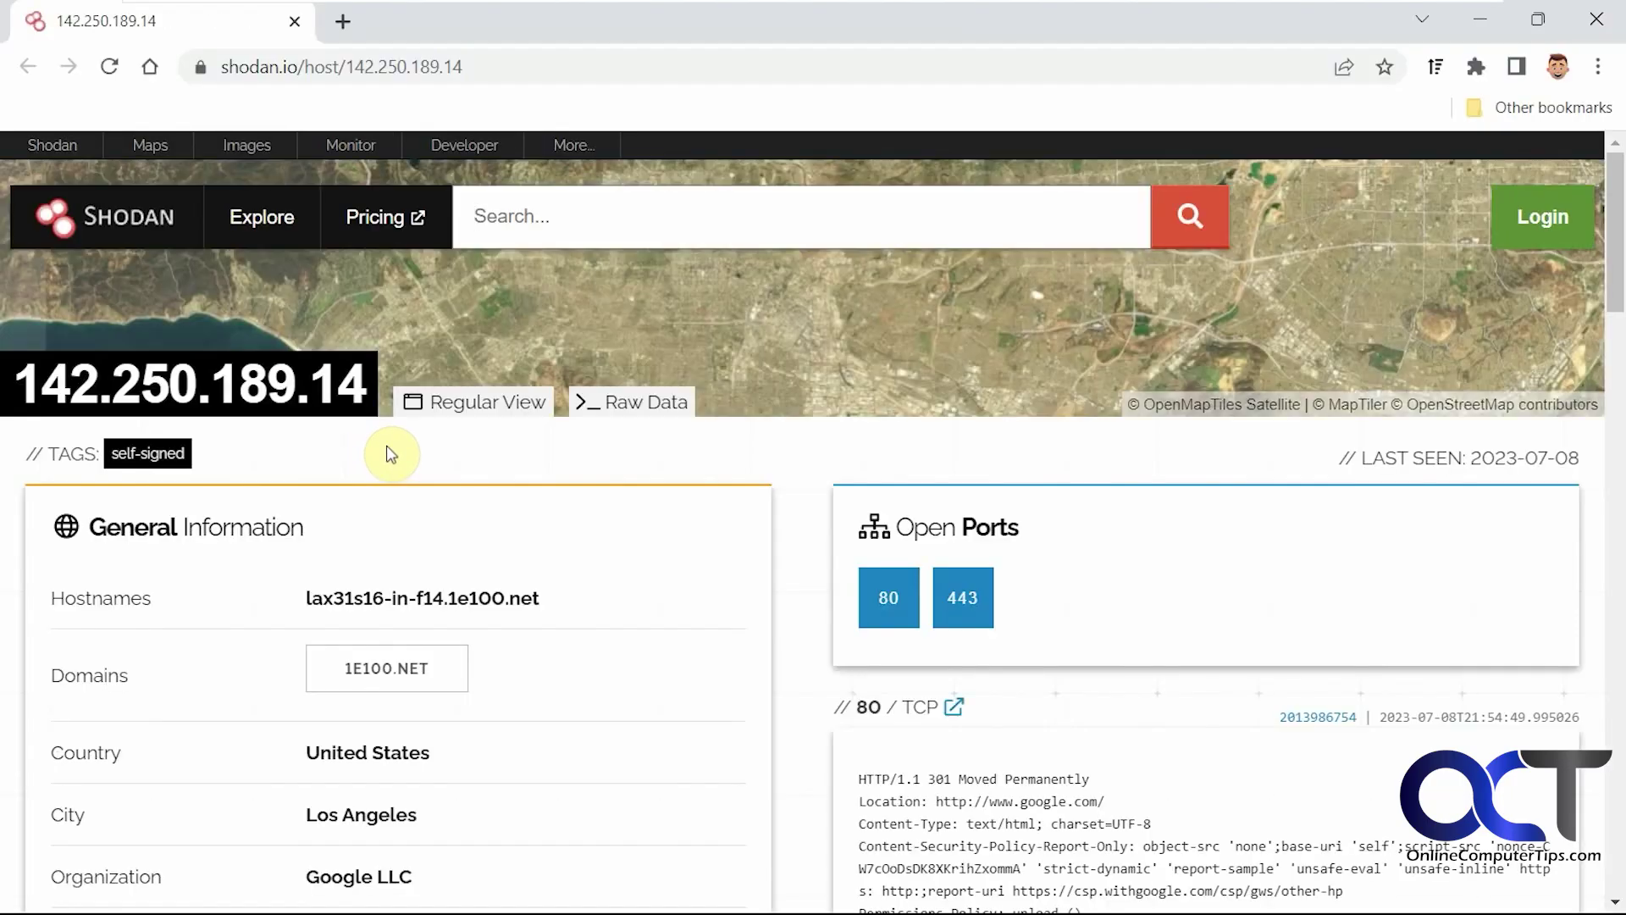
Step: Scroll through Shodan's report for 142.250.189.14, showing ports 80 and 443, then close the browser
{"action": "scroll", "coordinate": [390, 454], "scroll_direction": "down", "scroll_amount": 5}
{"action": "scroll", "coordinate": [391, 457], "scroll_direction": "down", "scroll_amount": 10}
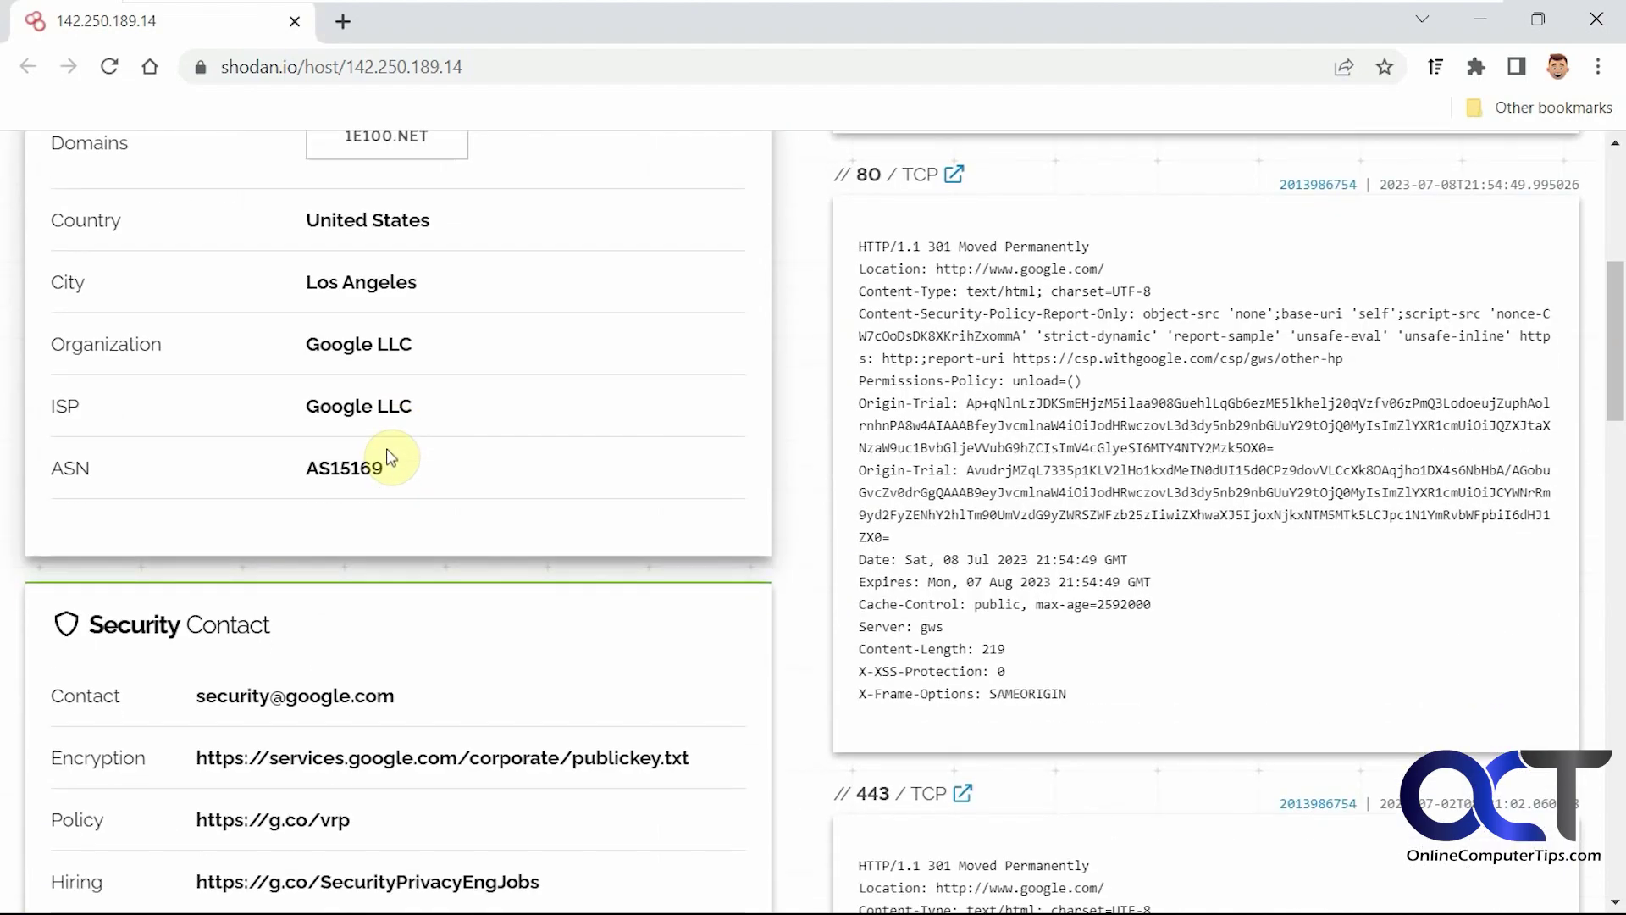
{"action": "scroll", "coordinate": [390, 462], "scroll_direction": "down", "scroll_amount": 10}
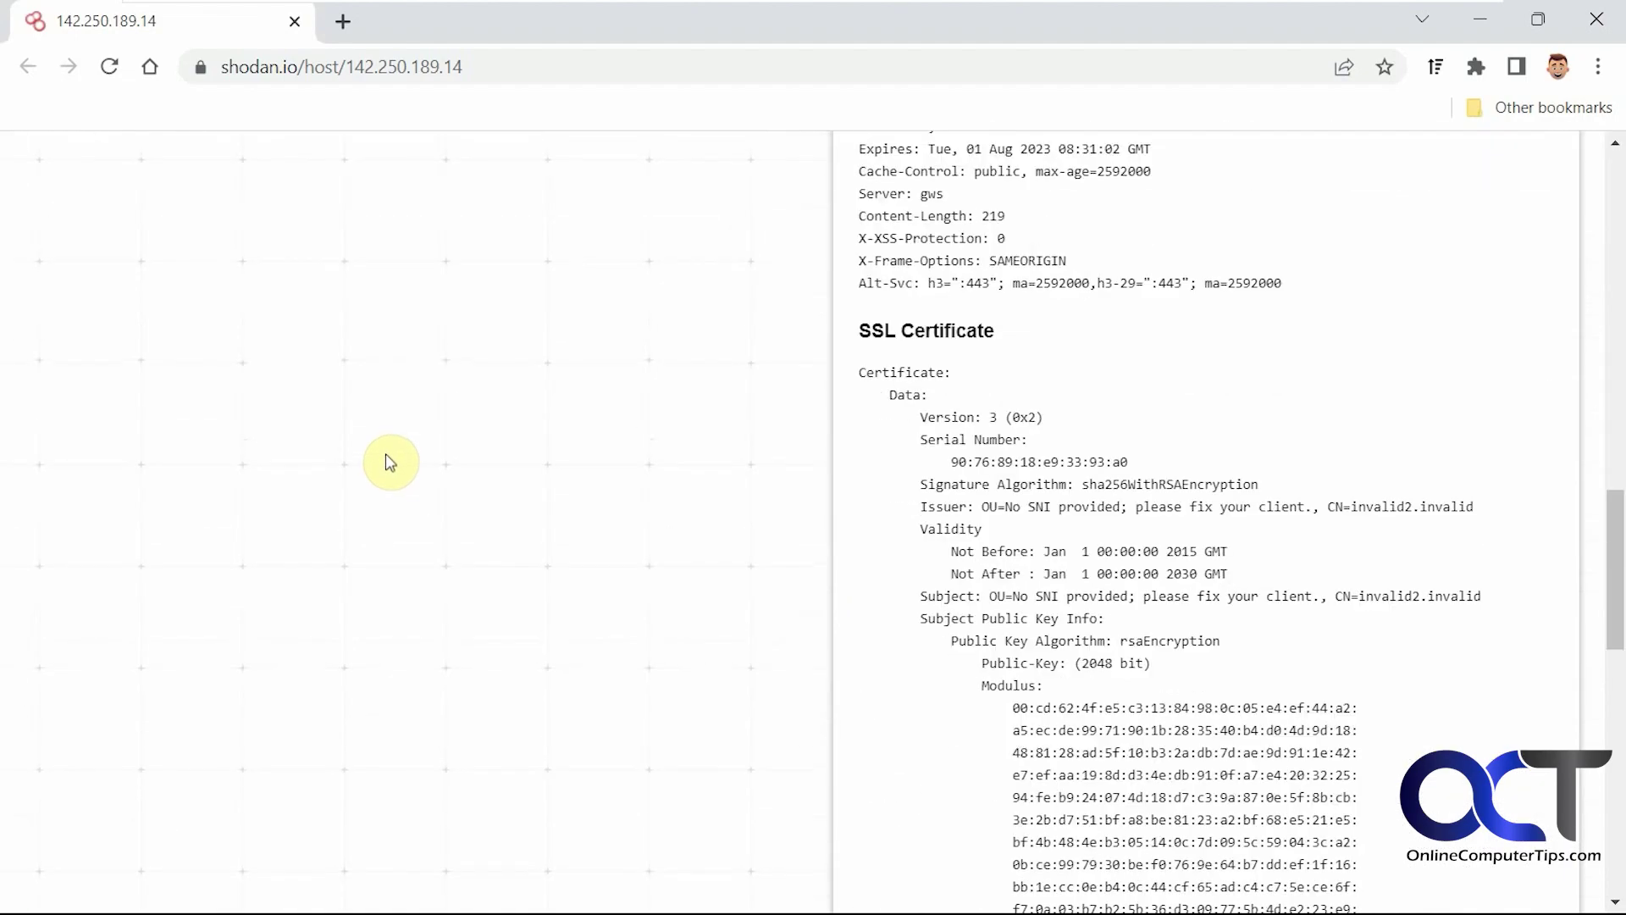
{"action": "scroll", "coordinate": [388, 465], "scroll_direction": "up", "scroll_amount": 10}
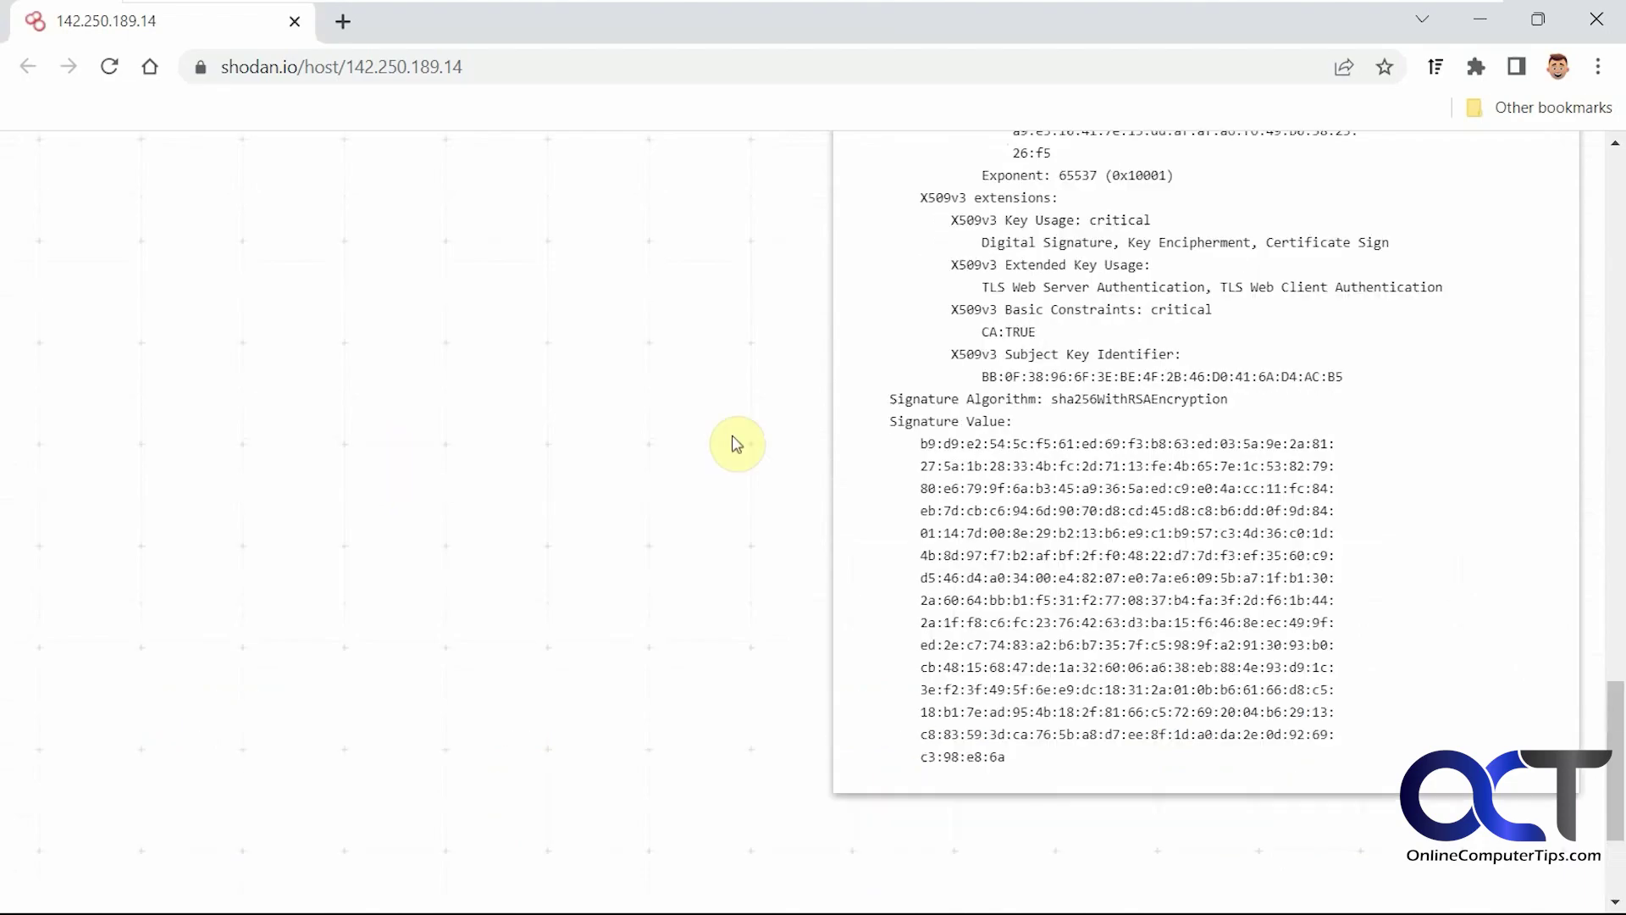
{"action": "left_click", "coordinate": [1597, 19]}
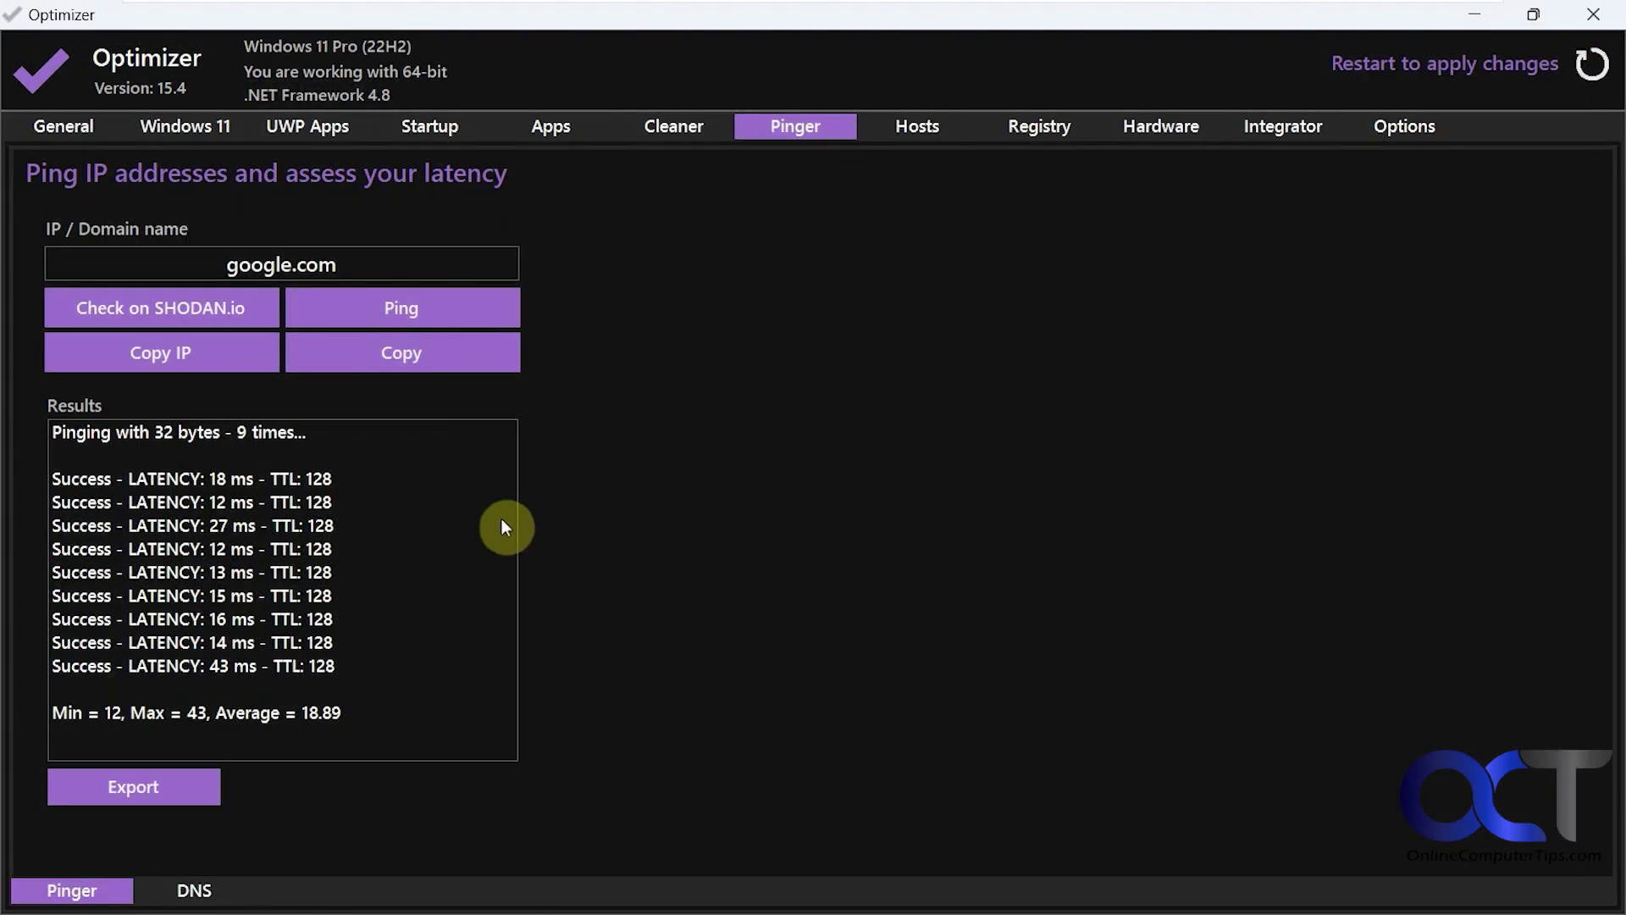
Step: On the Hosts page, add an entry with pasted IP 142.250.189.14 and domain google.com
{"action": "left_click", "coordinate": [921, 127]}
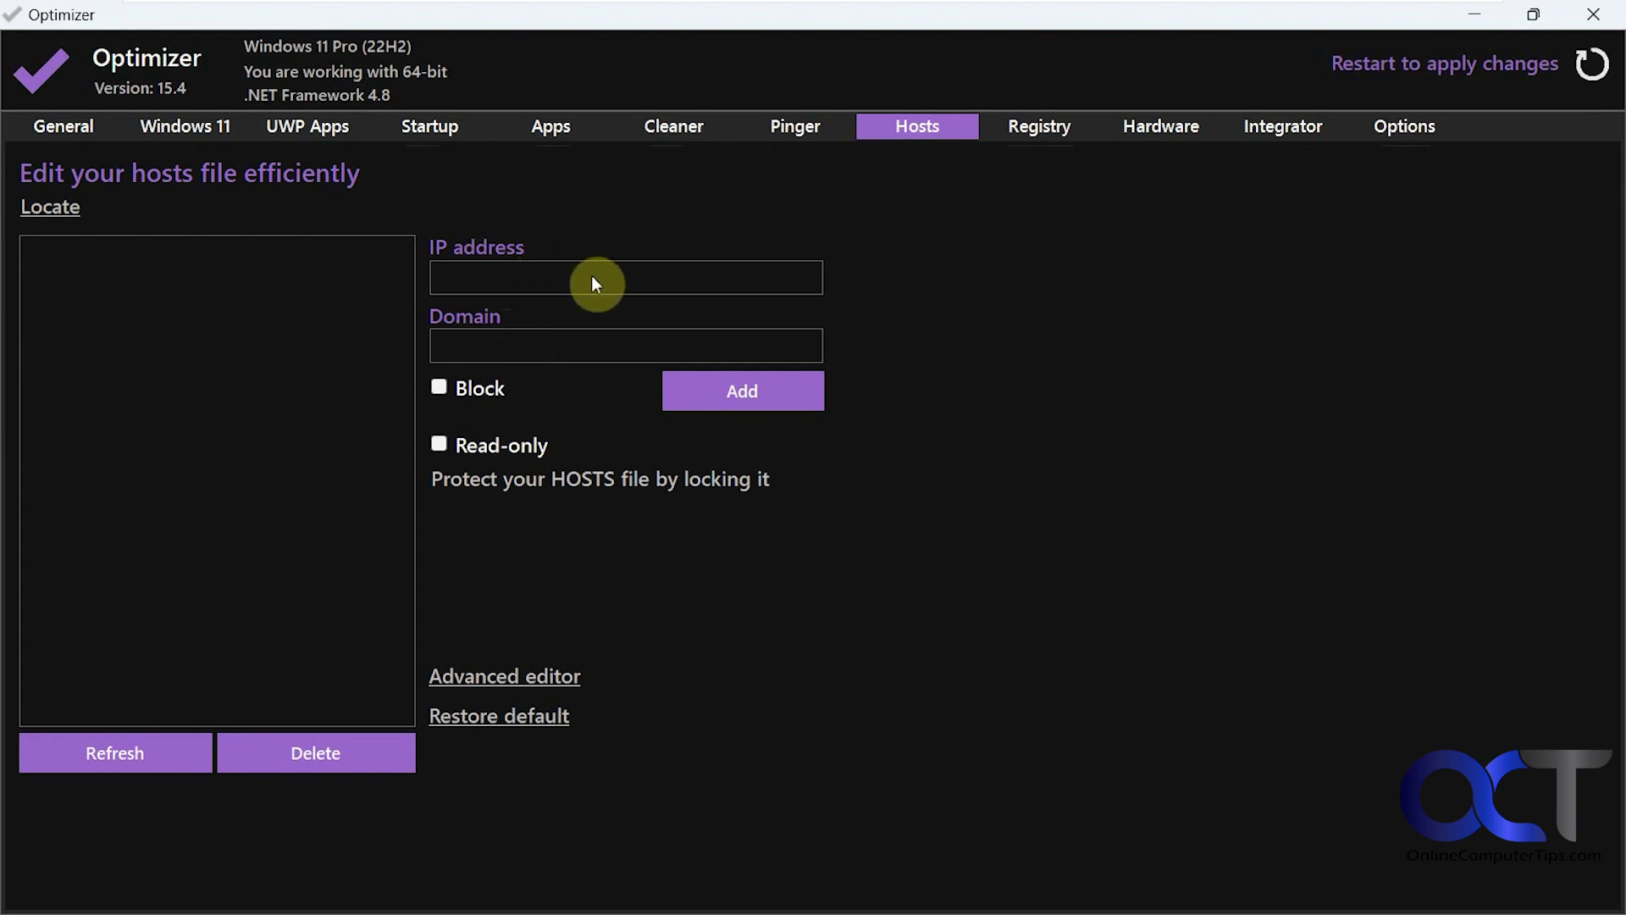
{"action": "key", "text": "ctrl+v"}
{"action": "left_click", "coordinate": [599, 337]}
{"action": "type", "text": "google.com"}
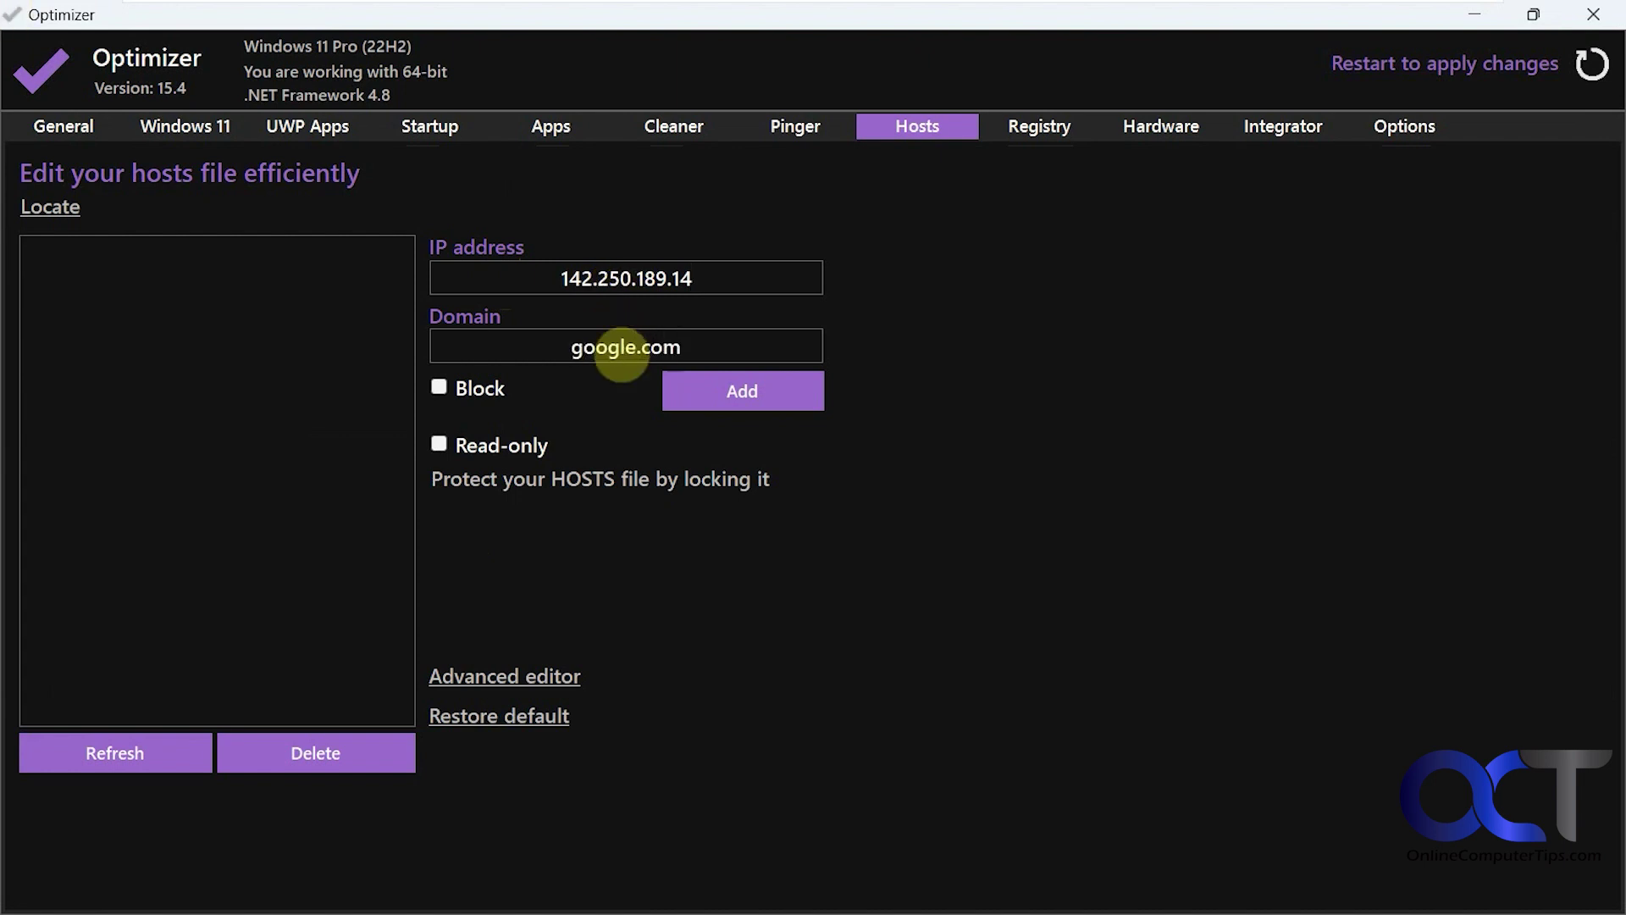
{"action": "left_click", "coordinate": [724, 401]}
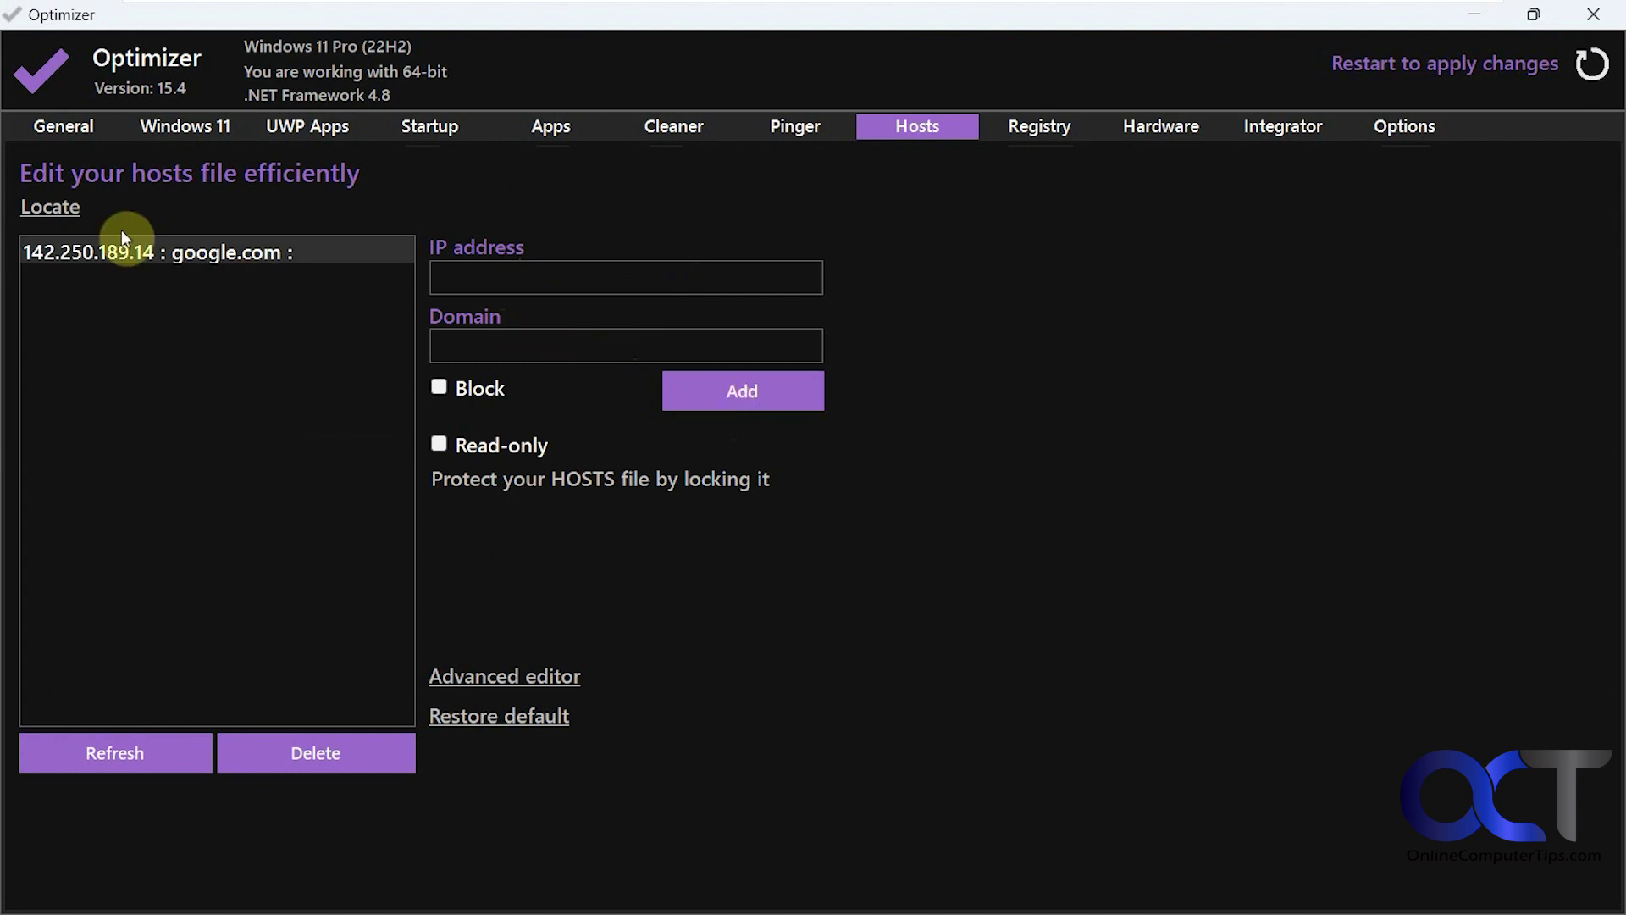
Step: Open hosts in Notepad to confirm the google.com line, close it, then delete the entry
{"action": "left_click", "coordinate": [56, 207]}
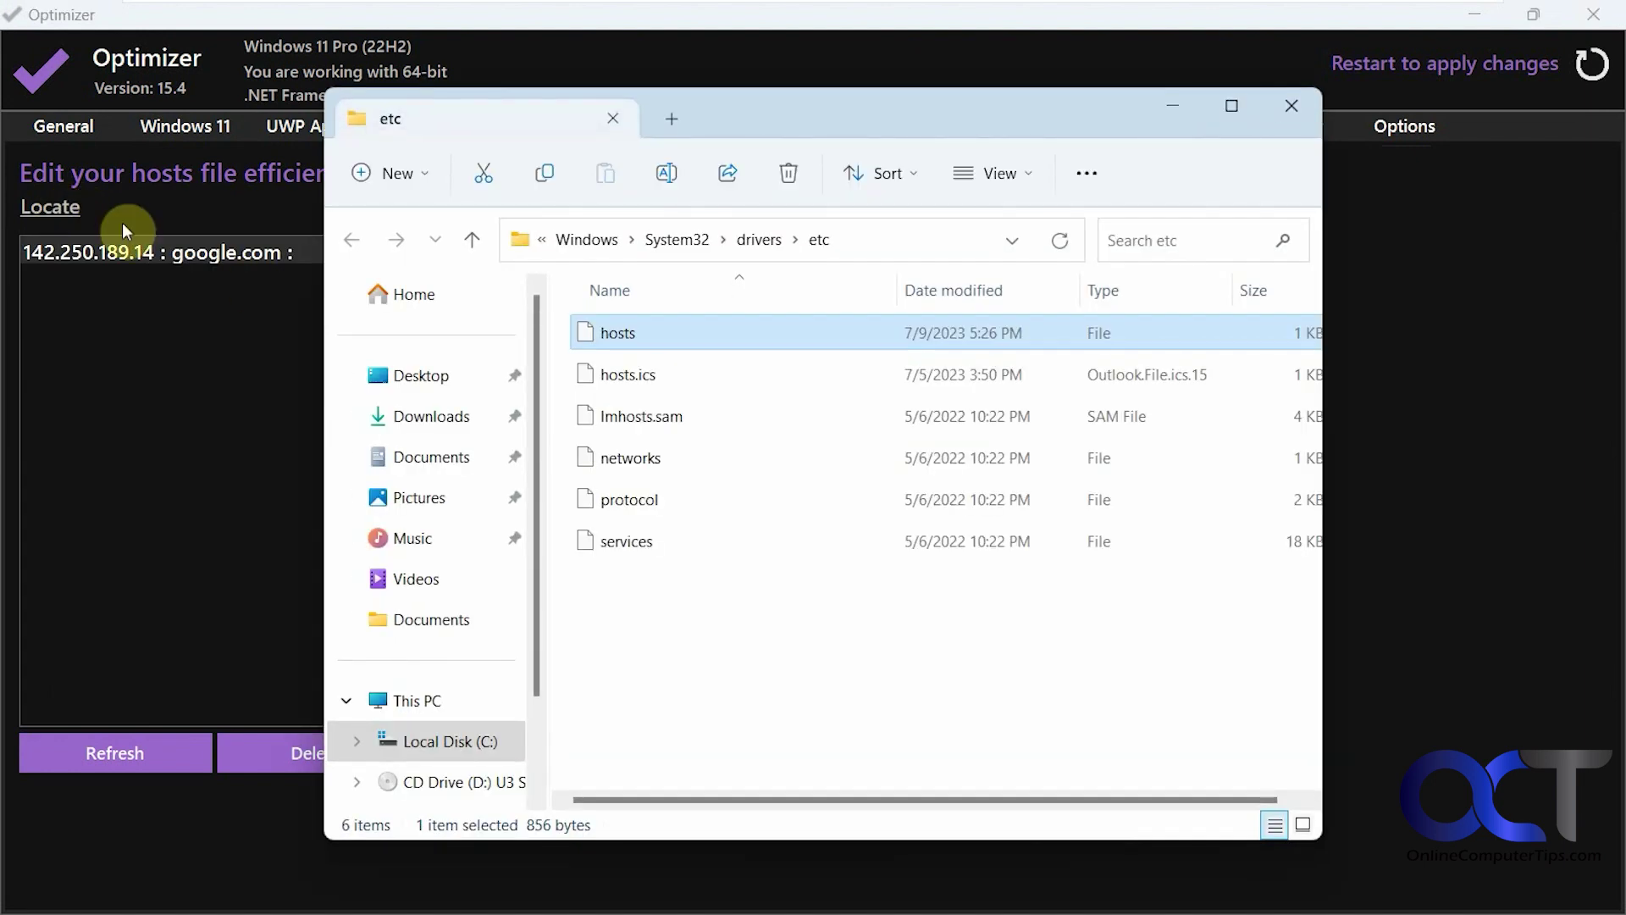
{"action": "double_click", "coordinate": [616, 333]}
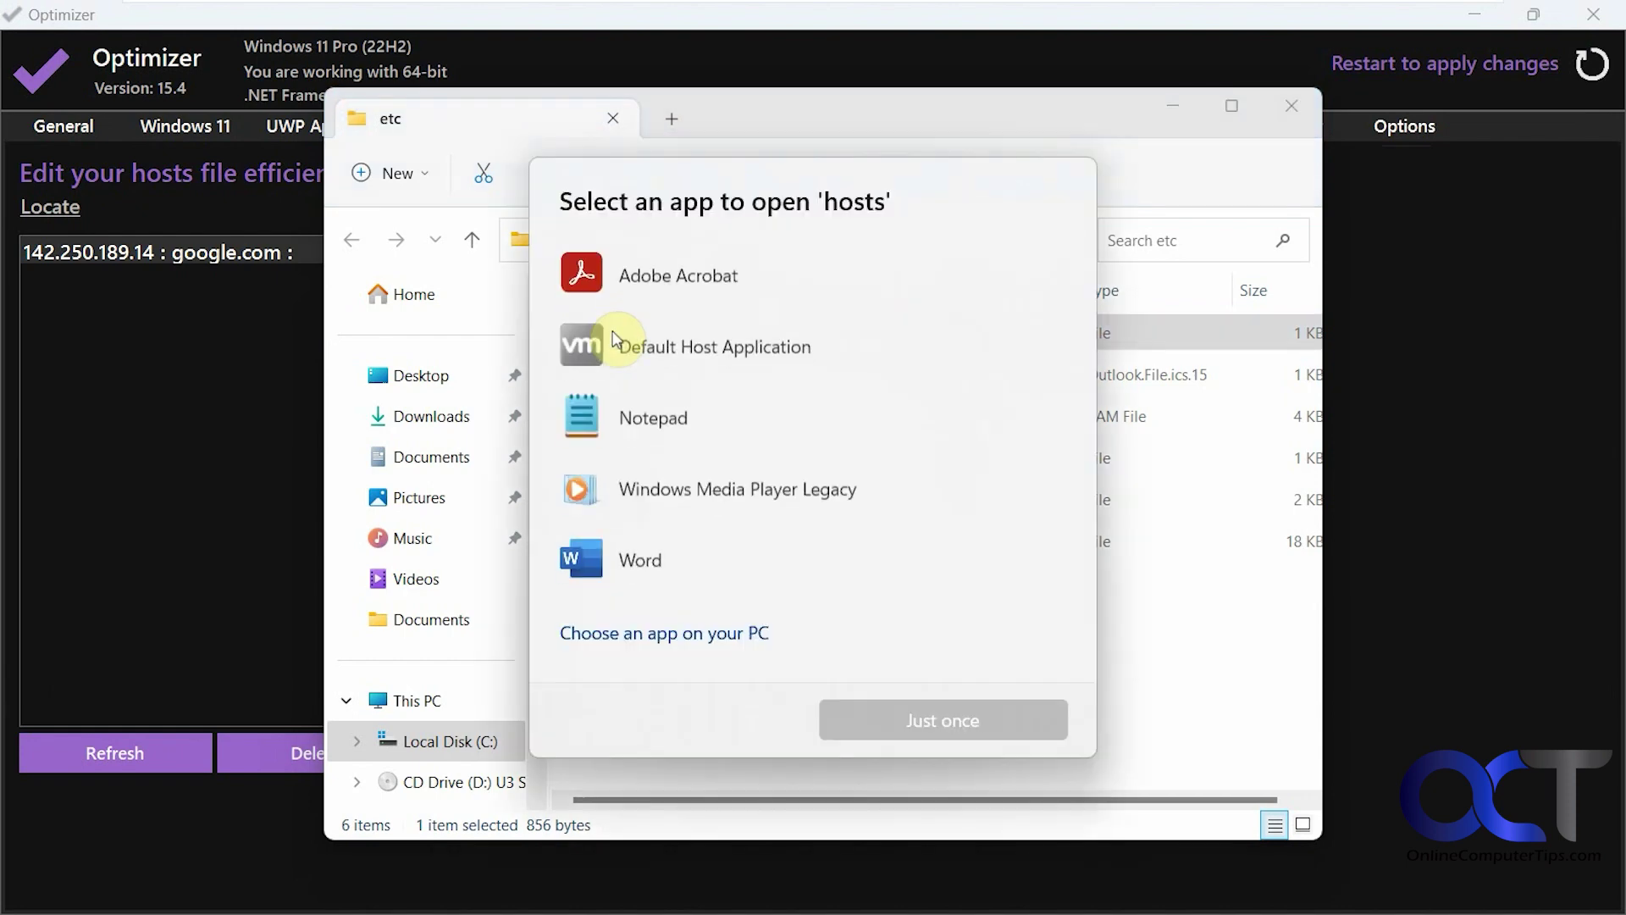
{"action": "left_click", "coordinate": [653, 412]}
{"action": "left_click", "coordinate": [916, 708]}
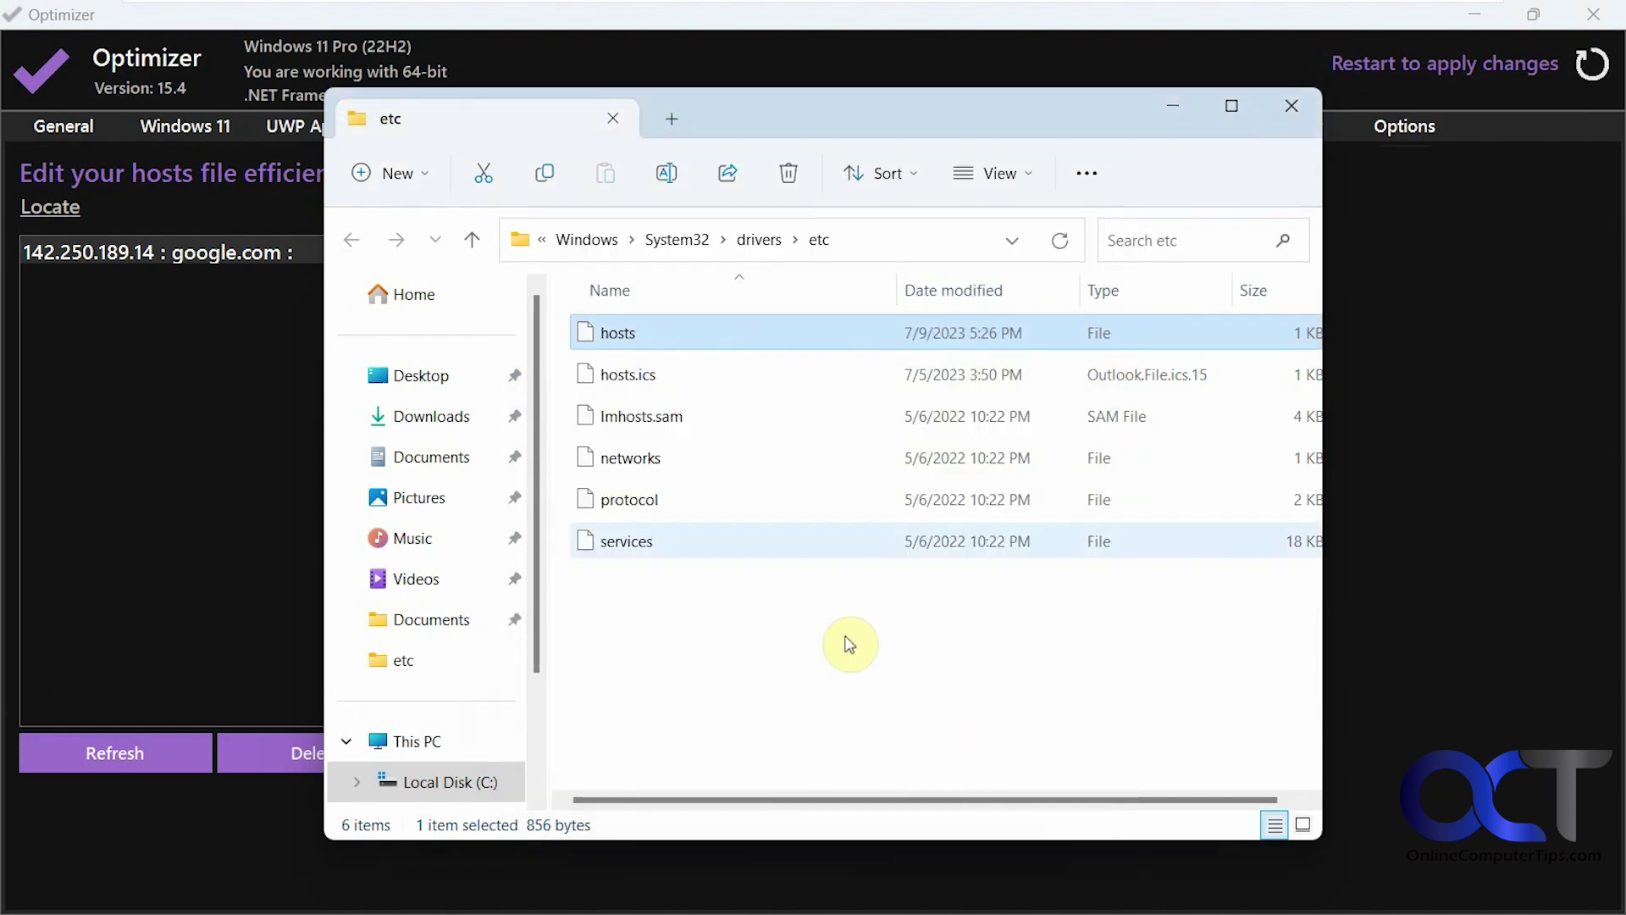
{"action": "scroll", "coordinate": [696, 512], "scroll_direction": "down", "scroll_amount": 1}
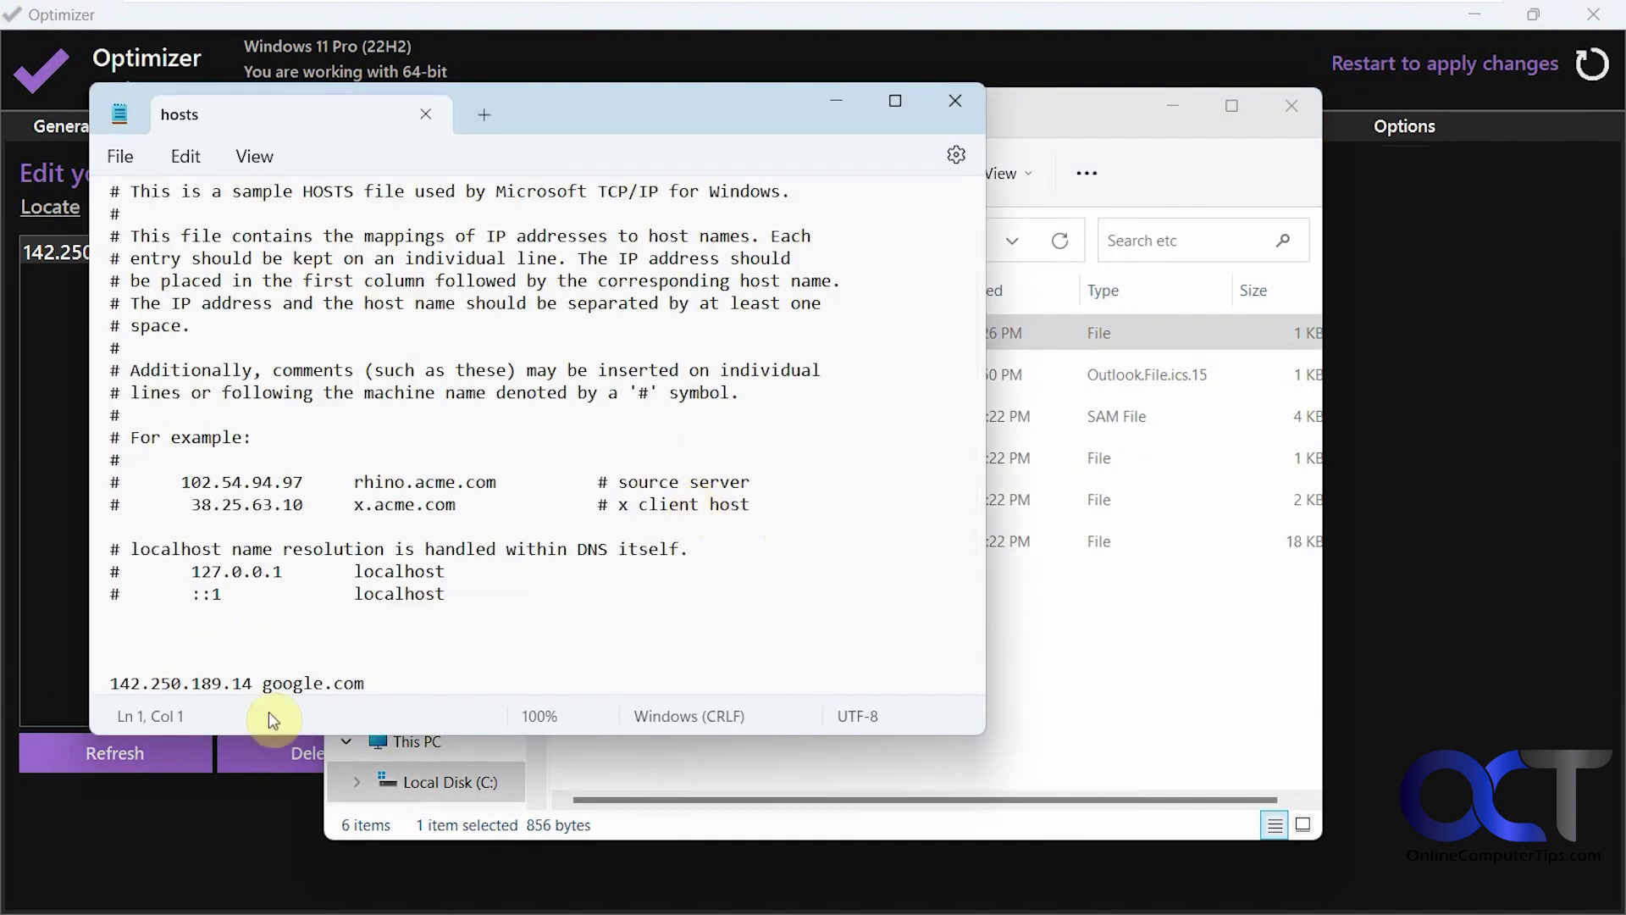
{"action": "left_click", "coordinate": [954, 100]}
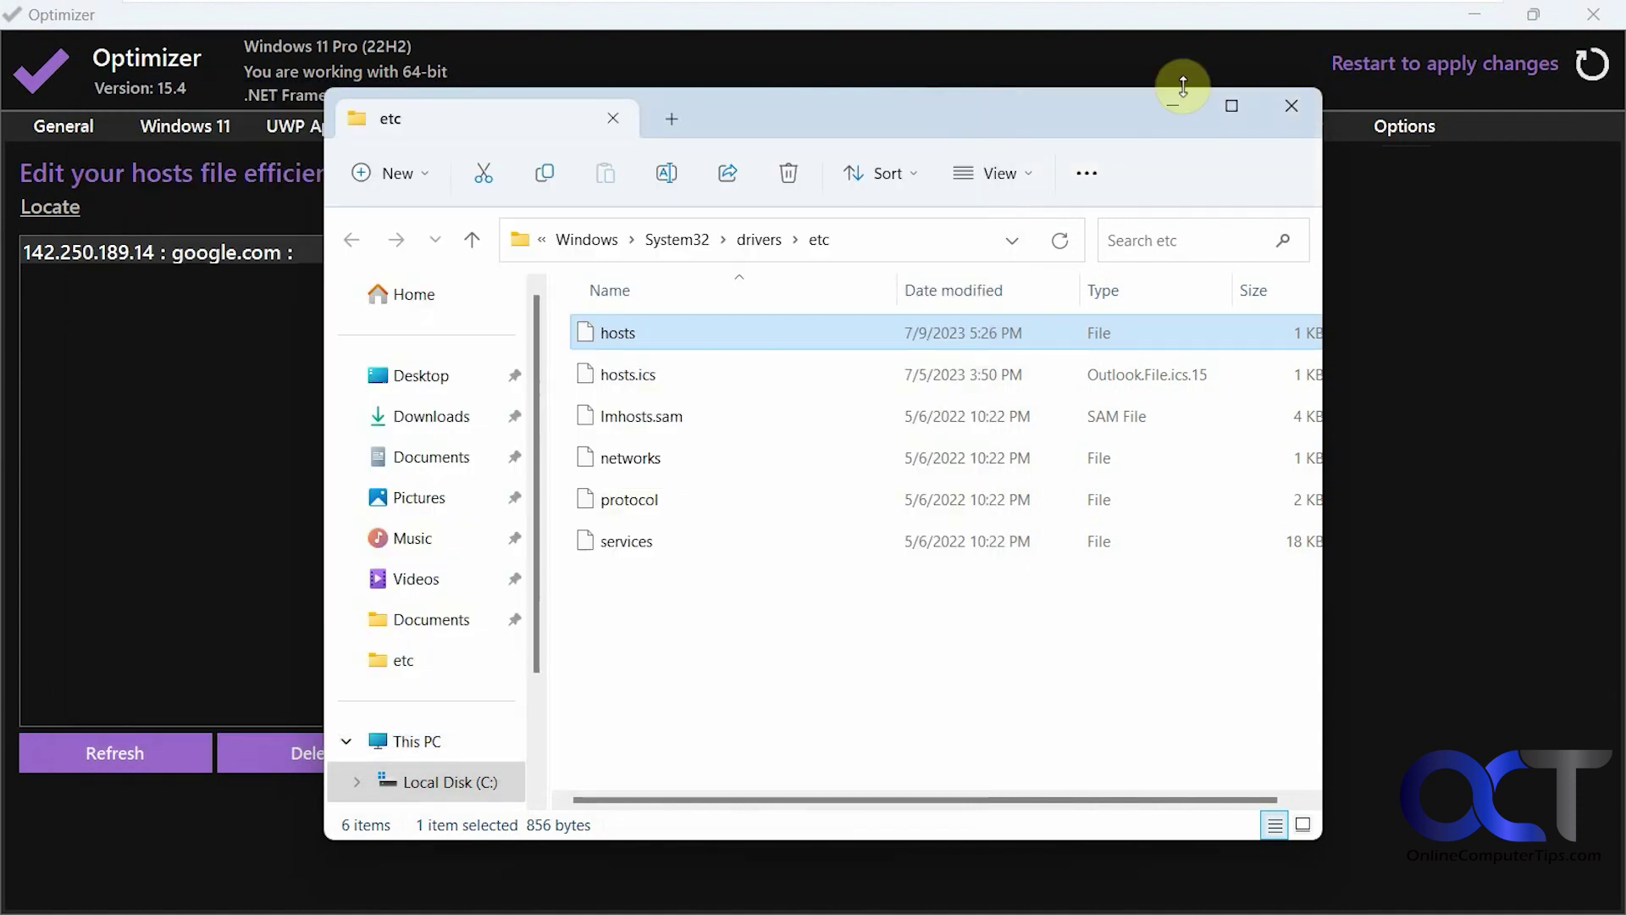
{"action": "left_click", "coordinate": [1307, 101]}
{"action": "left_click", "coordinate": [288, 754]}
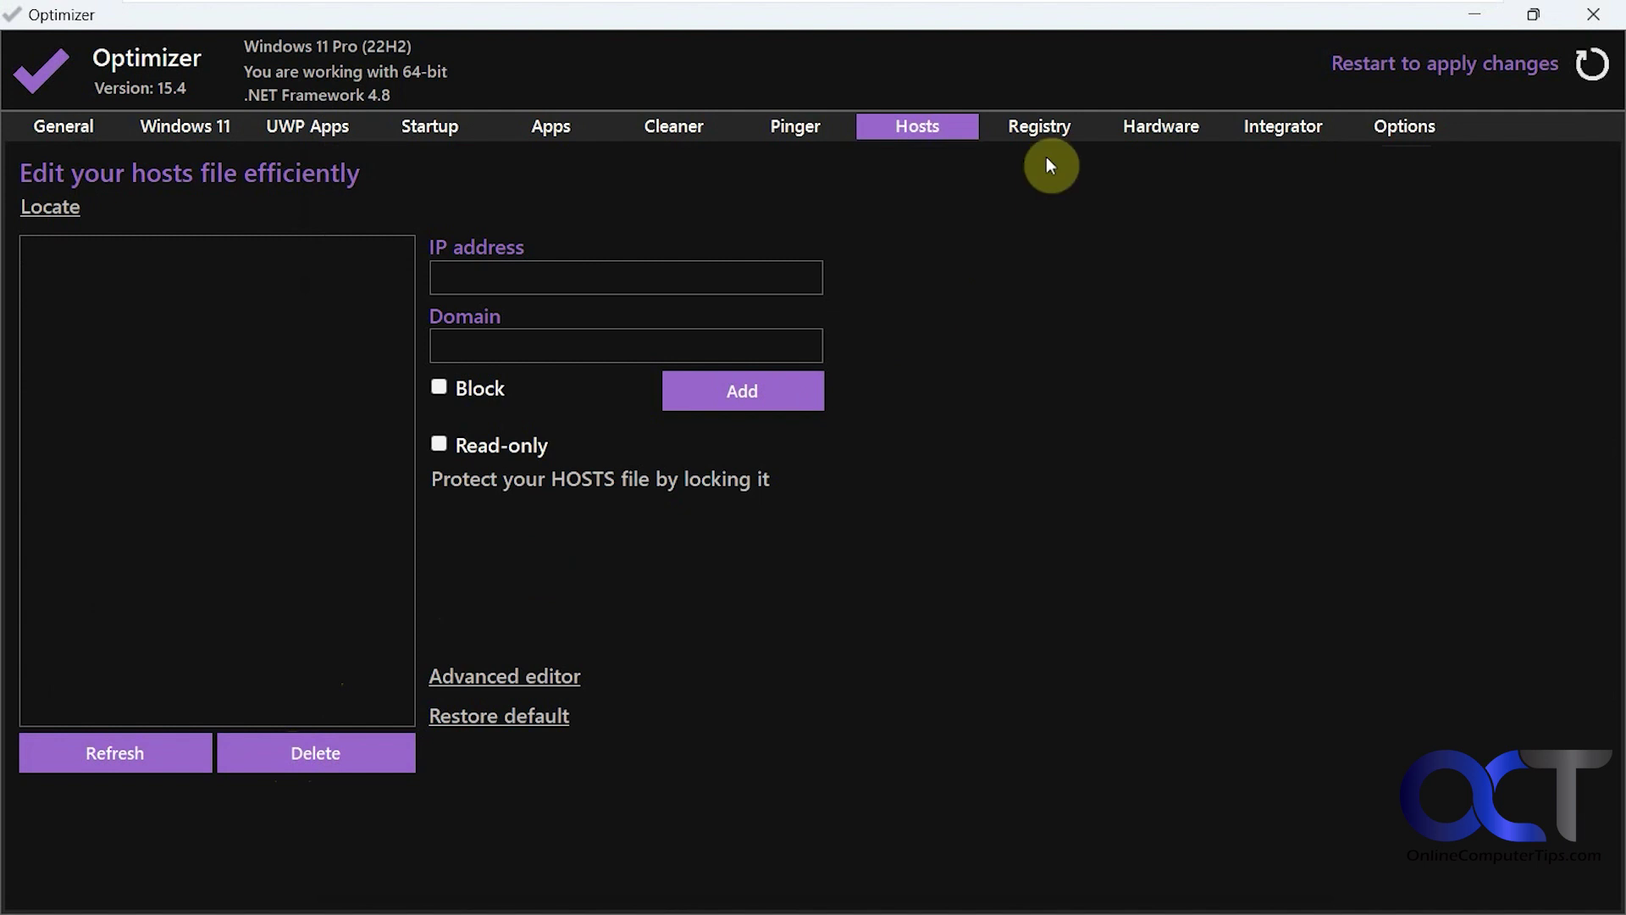
Step: Switch to the Registry page listing fixes for Task Manager, Command Prompt and Registry Editor
{"action": "left_click", "coordinate": [1044, 129]}
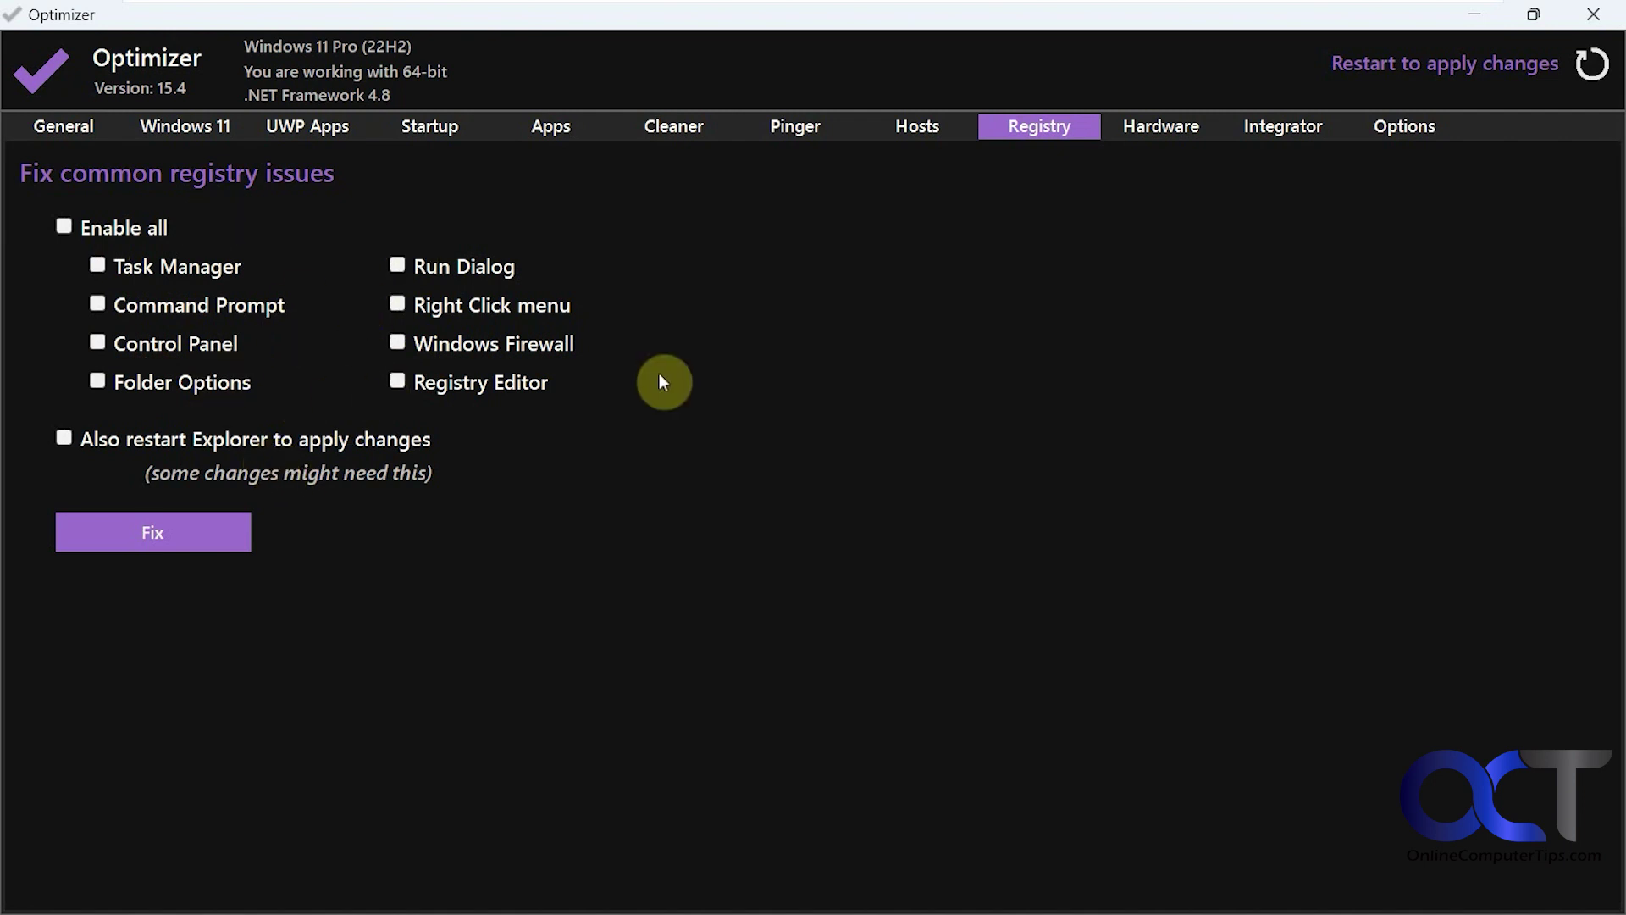
Step: On the Hardware page, inspect RAM slot #0 details, including the Copy/search menu on Size: 8 GiB
{"action": "left_click", "coordinate": [1152, 129]}
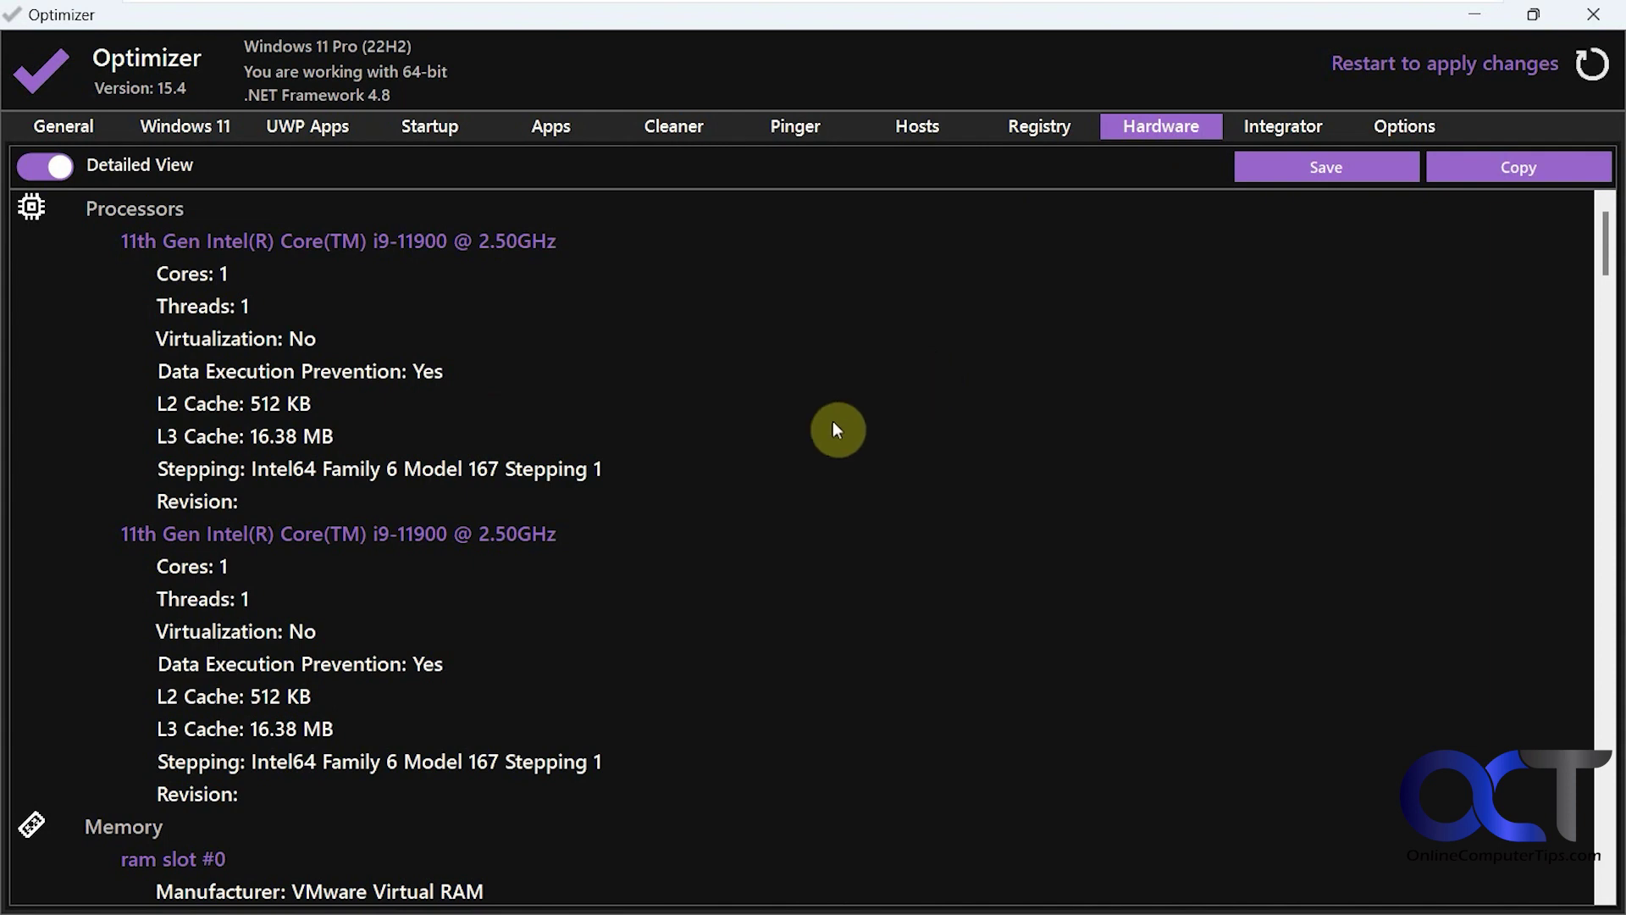
{"action": "scroll", "coordinate": [796, 415], "scroll_direction": "down", "scroll_amount": 2}
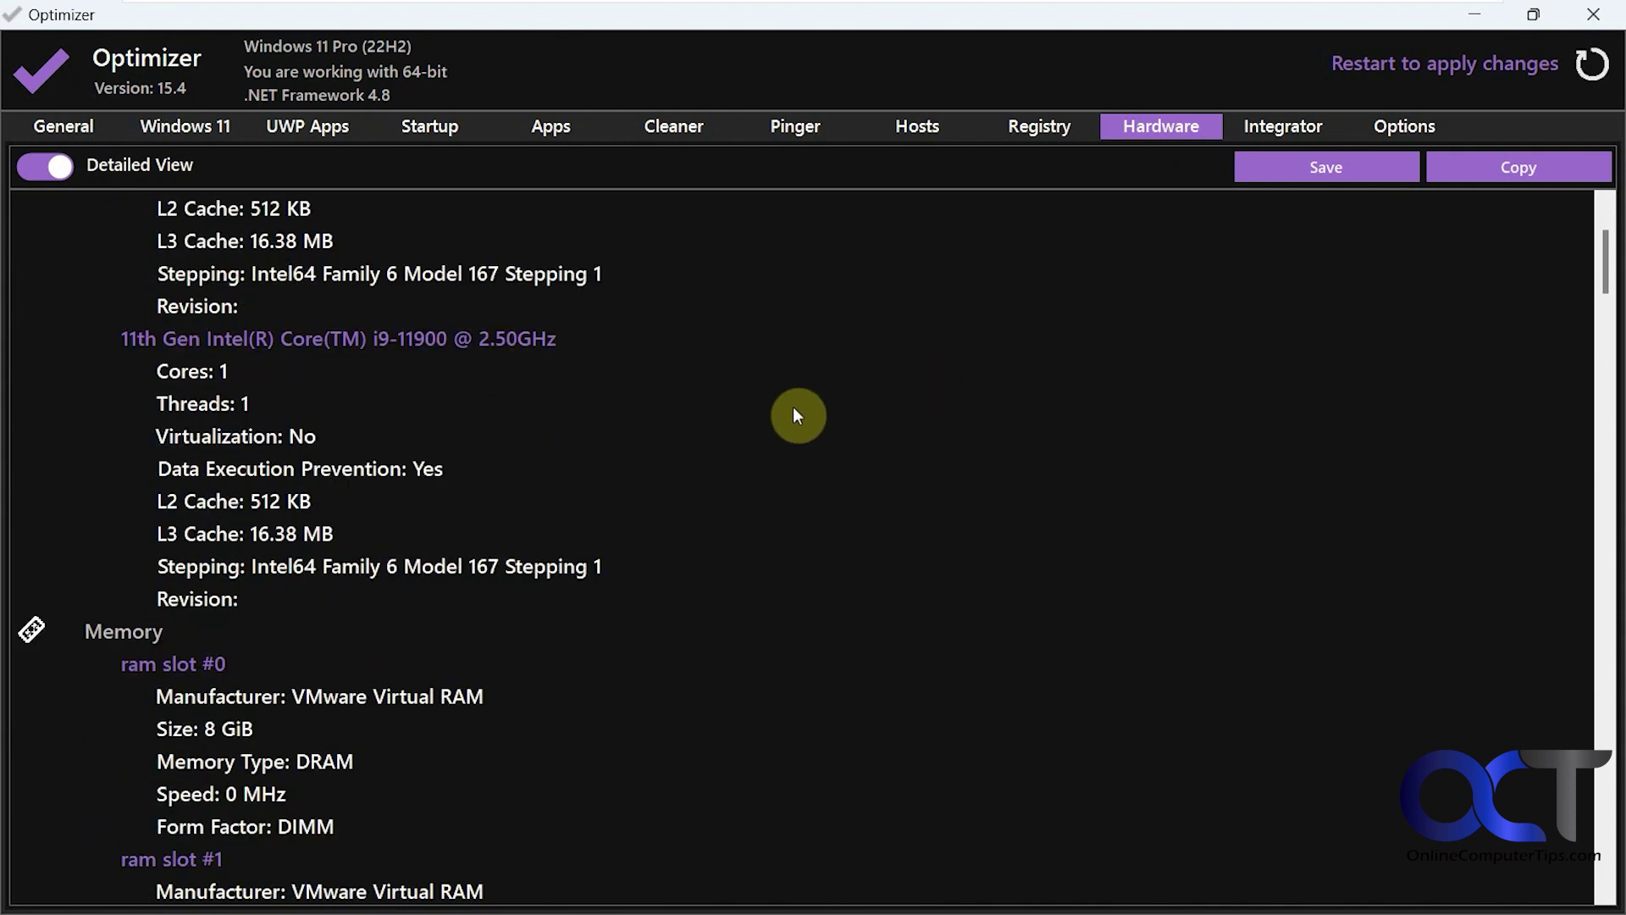
{"action": "scroll", "coordinate": [796, 415], "scroll_direction": "down", "scroll_amount": 3}
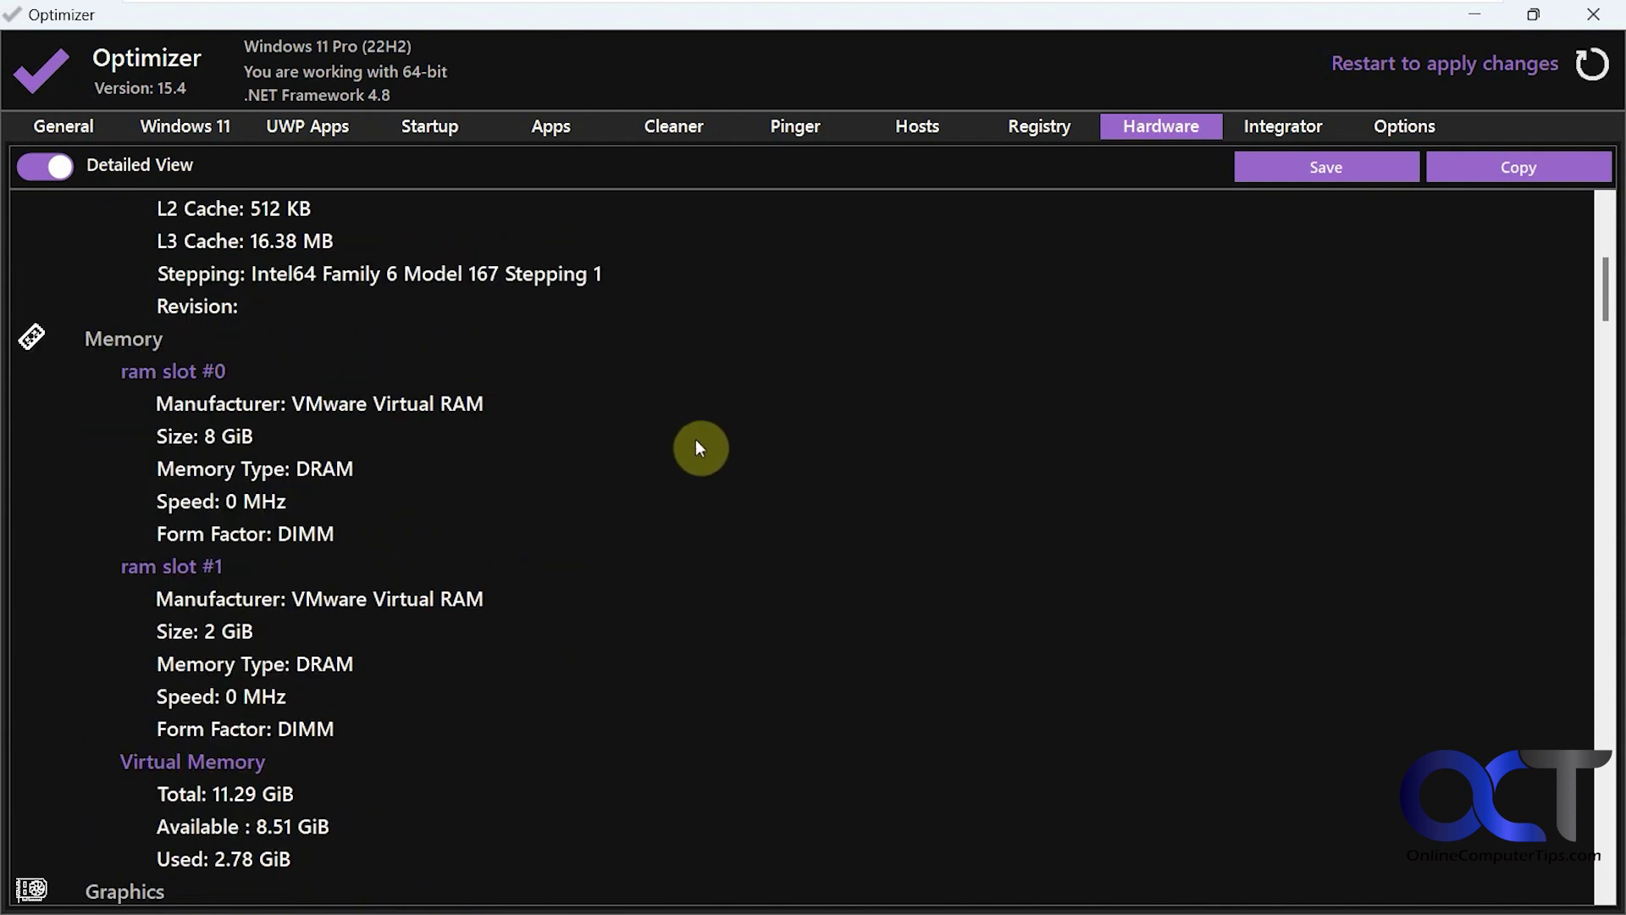
{"action": "left_click", "coordinate": [231, 403]}
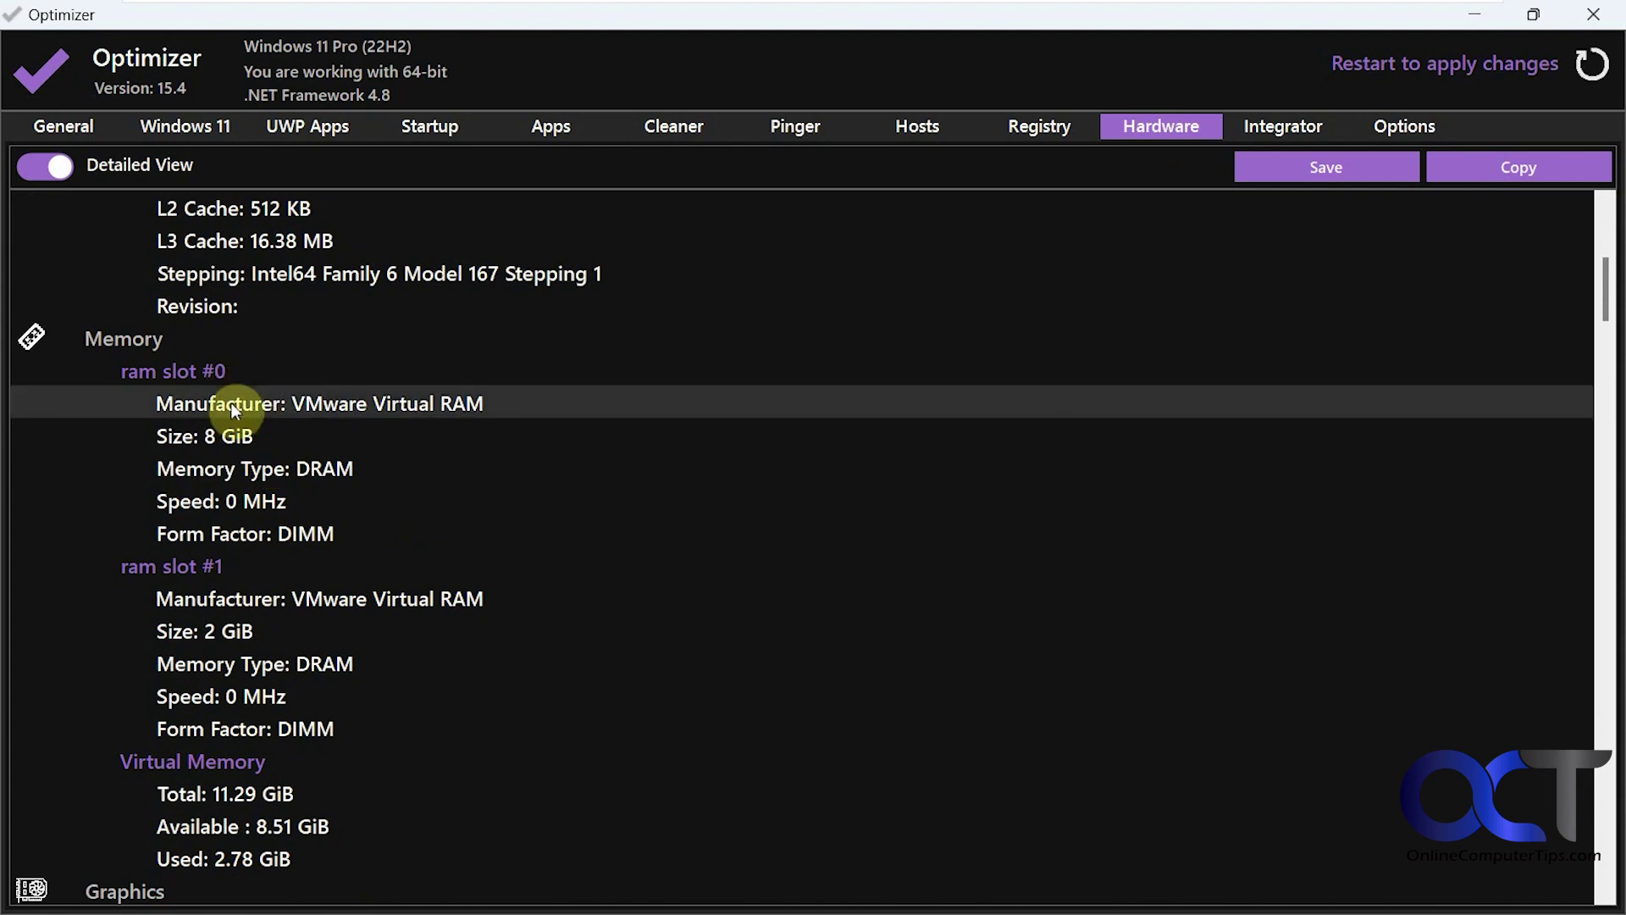
{"action": "right_click", "coordinate": [226, 437]}
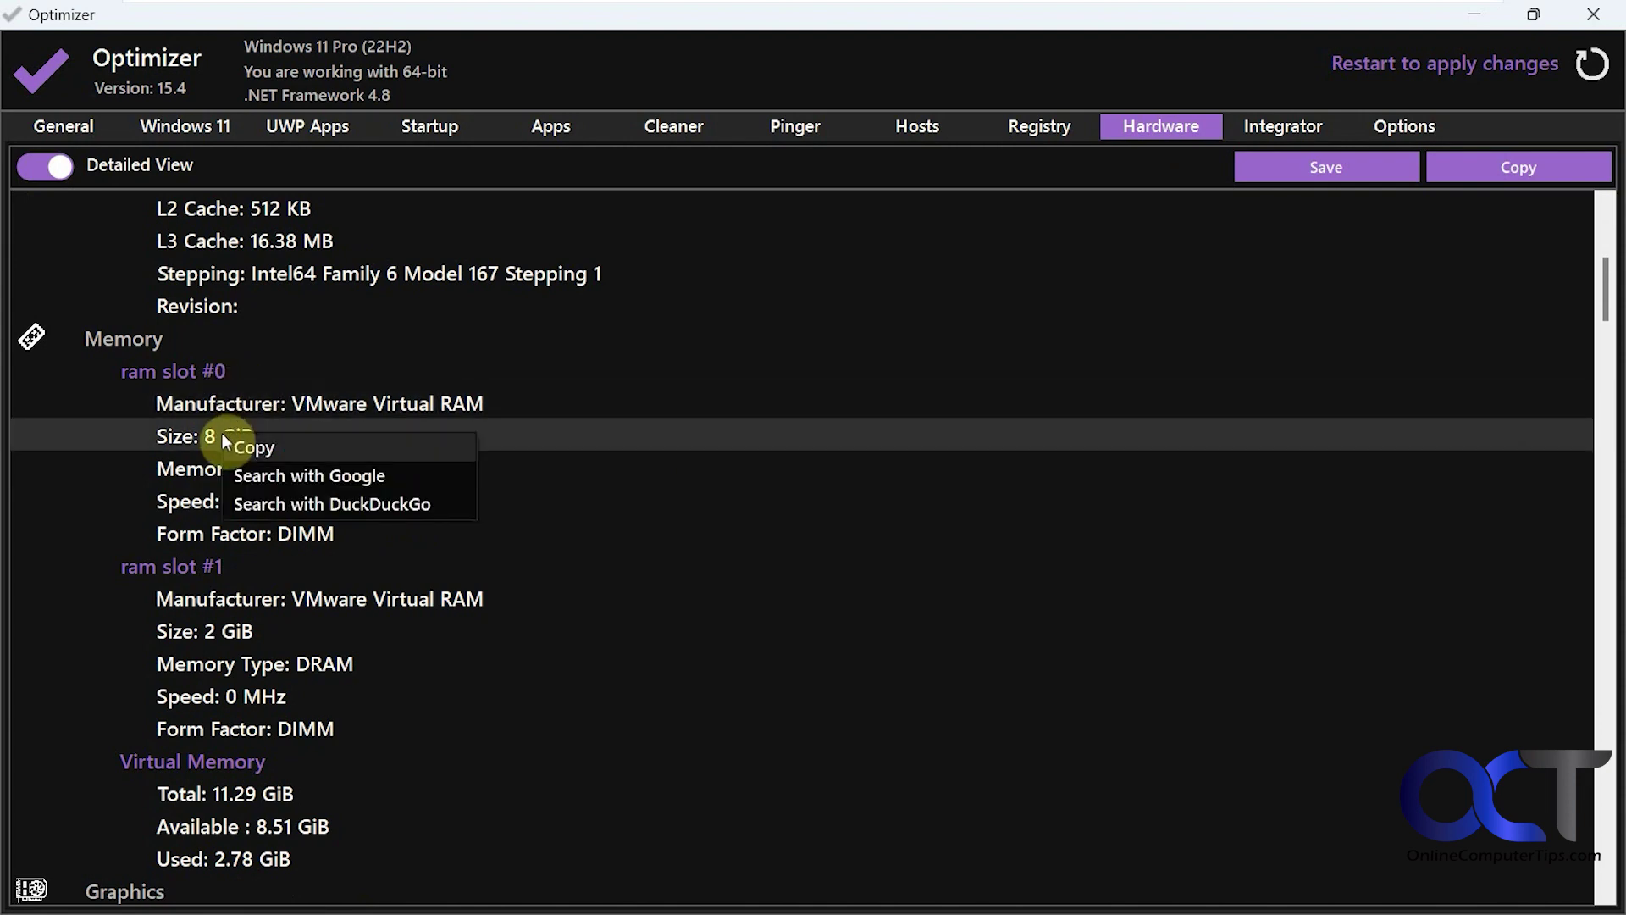
{"action": "left_click", "coordinate": [537, 544]}
{"action": "left_click", "coordinate": [536, 544]}
Step: Scroll past the VMware SVGA 3D graphics entry down to audio and peripherals, then open Integrator
{"action": "scroll", "coordinate": [369, 598], "scroll_direction": "down", "scroll_amount": 4}
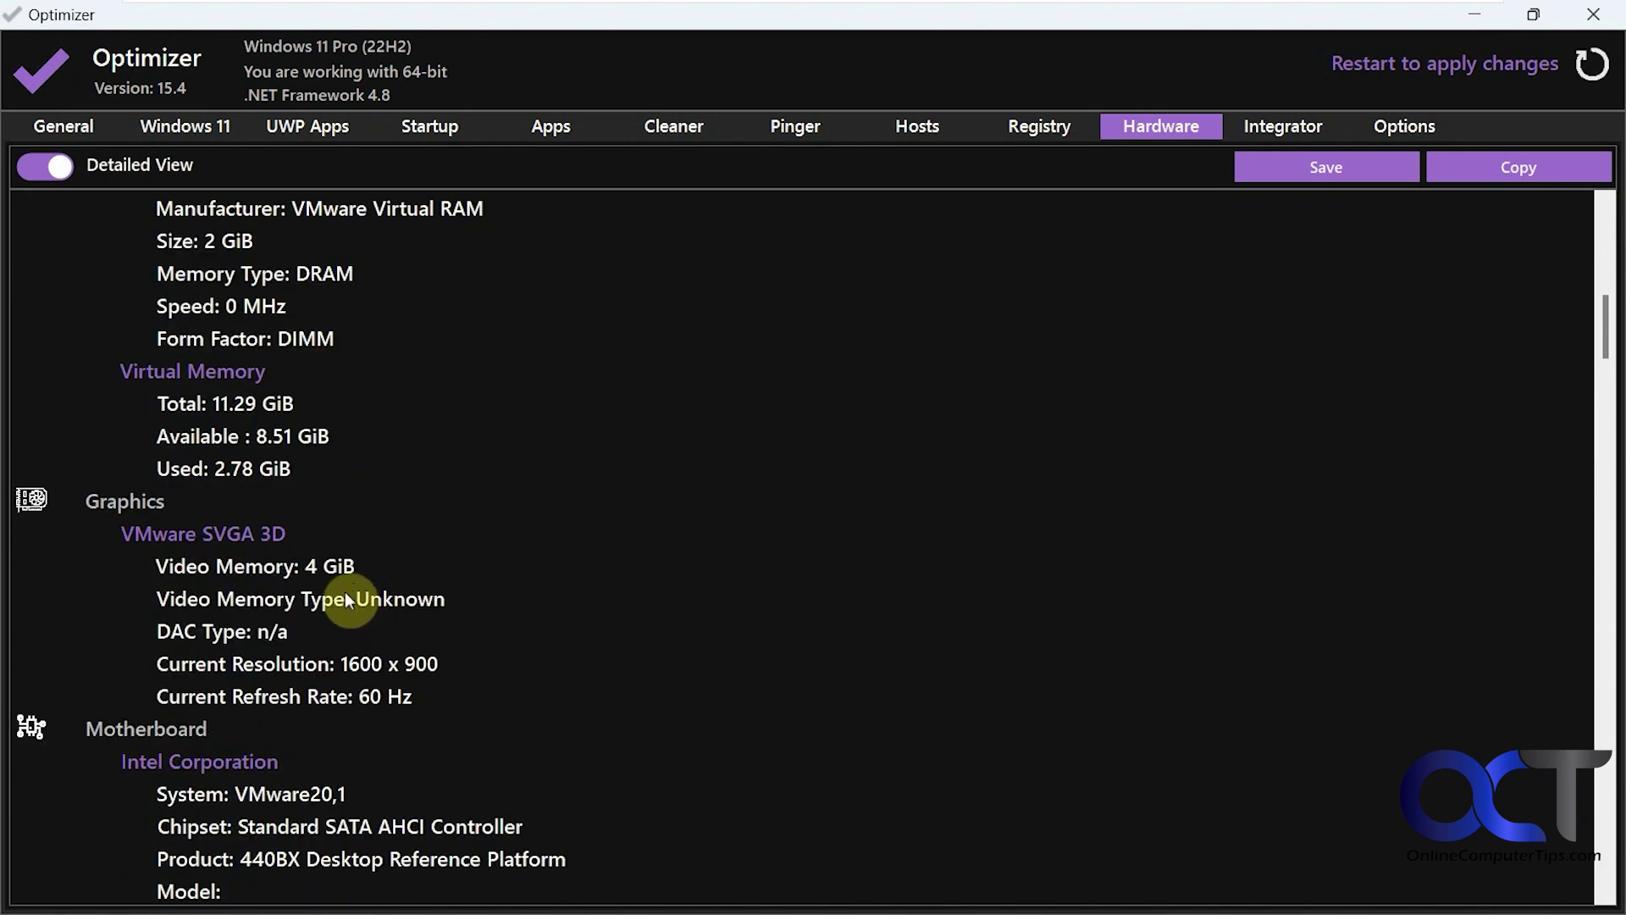
{"action": "left_click", "coordinate": [242, 534]}
{"action": "scroll", "coordinate": [266, 571], "scroll_direction": "down", "scroll_amount": 4}
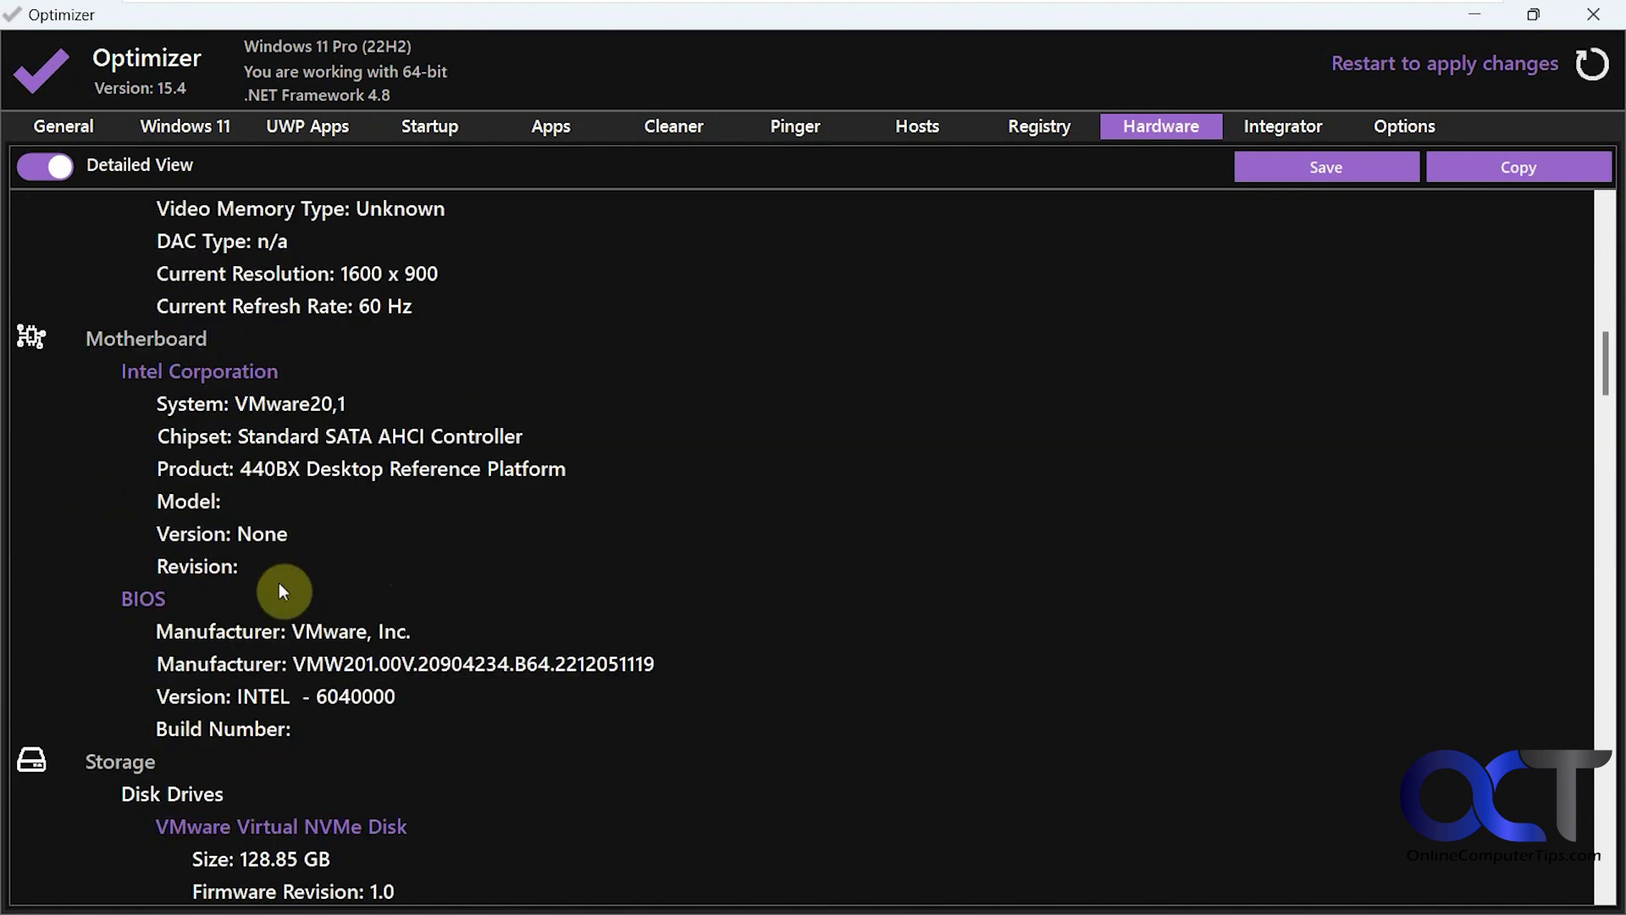
{"action": "scroll", "coordinate": [283, 590], "scroll_direction": "down", "scroll_amount": 6}
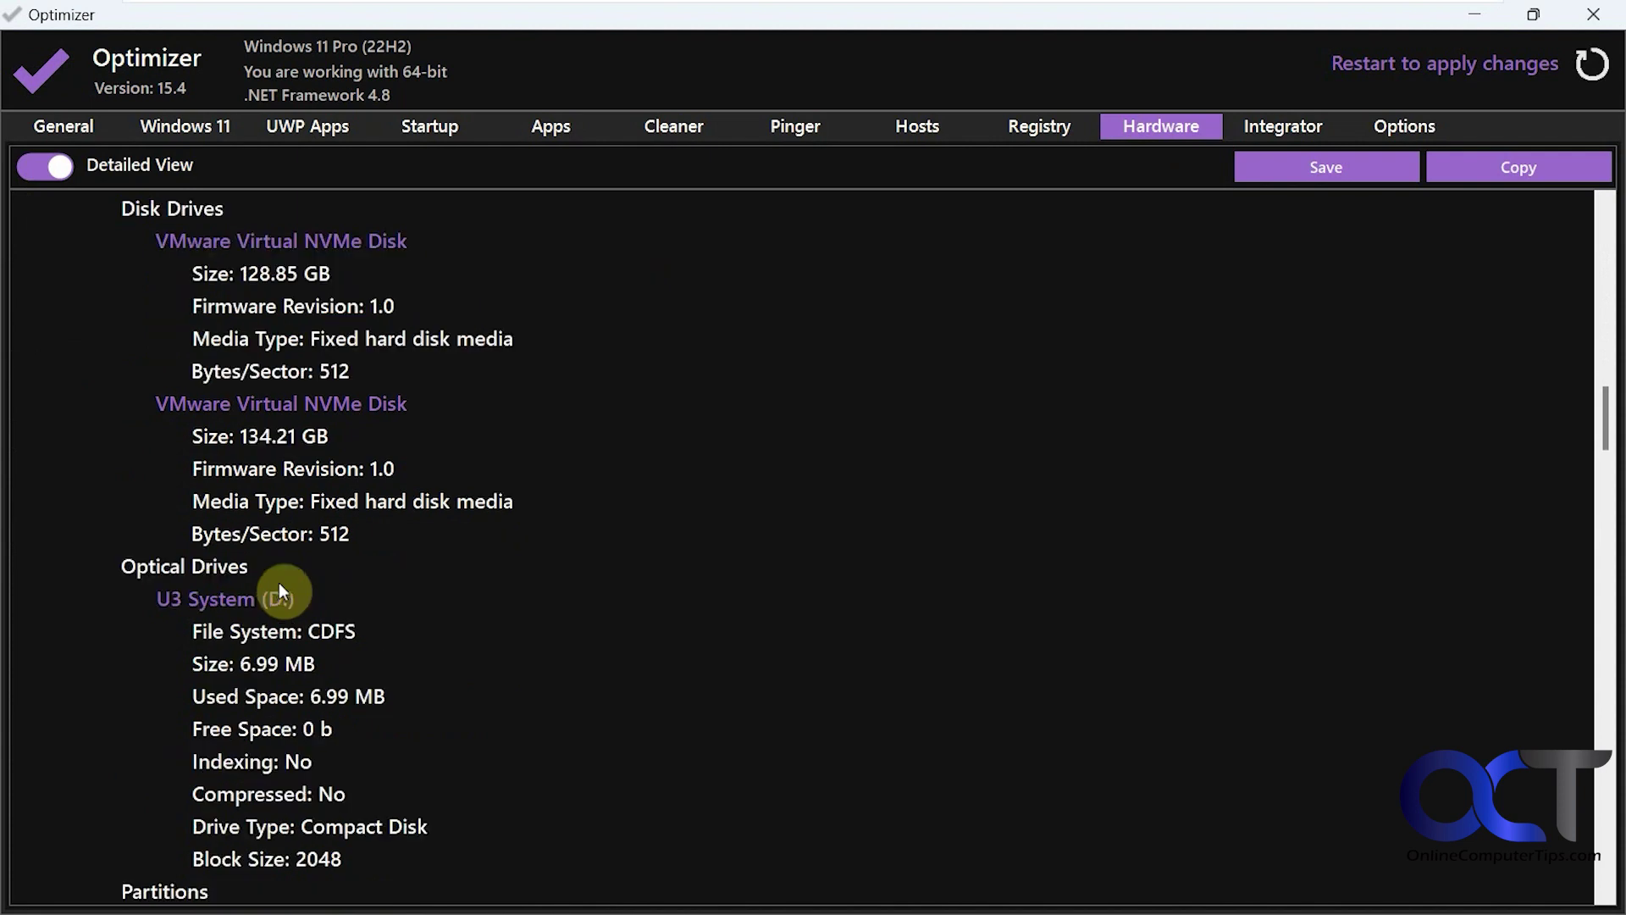
{"action": "scroll", "coordinate": [280, 592], "scroll_direction": "down", "scroll_amount": 6}
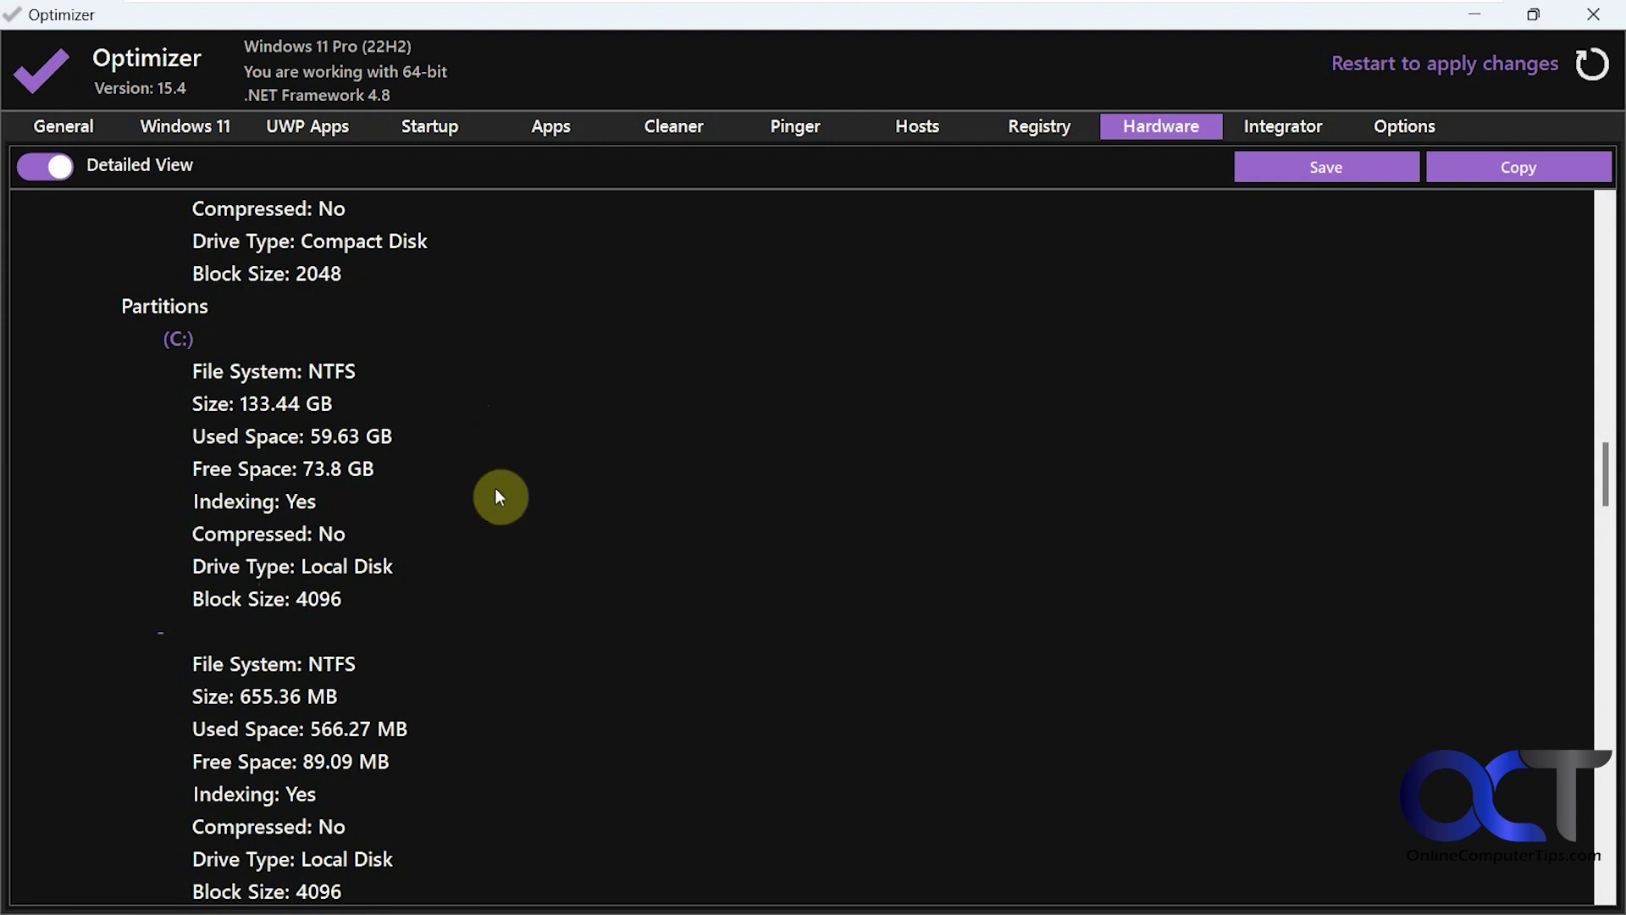
{"action": "scroll", "coordinate": [498, 499], "scroll_direction": "down", "scroll_amount": 8}
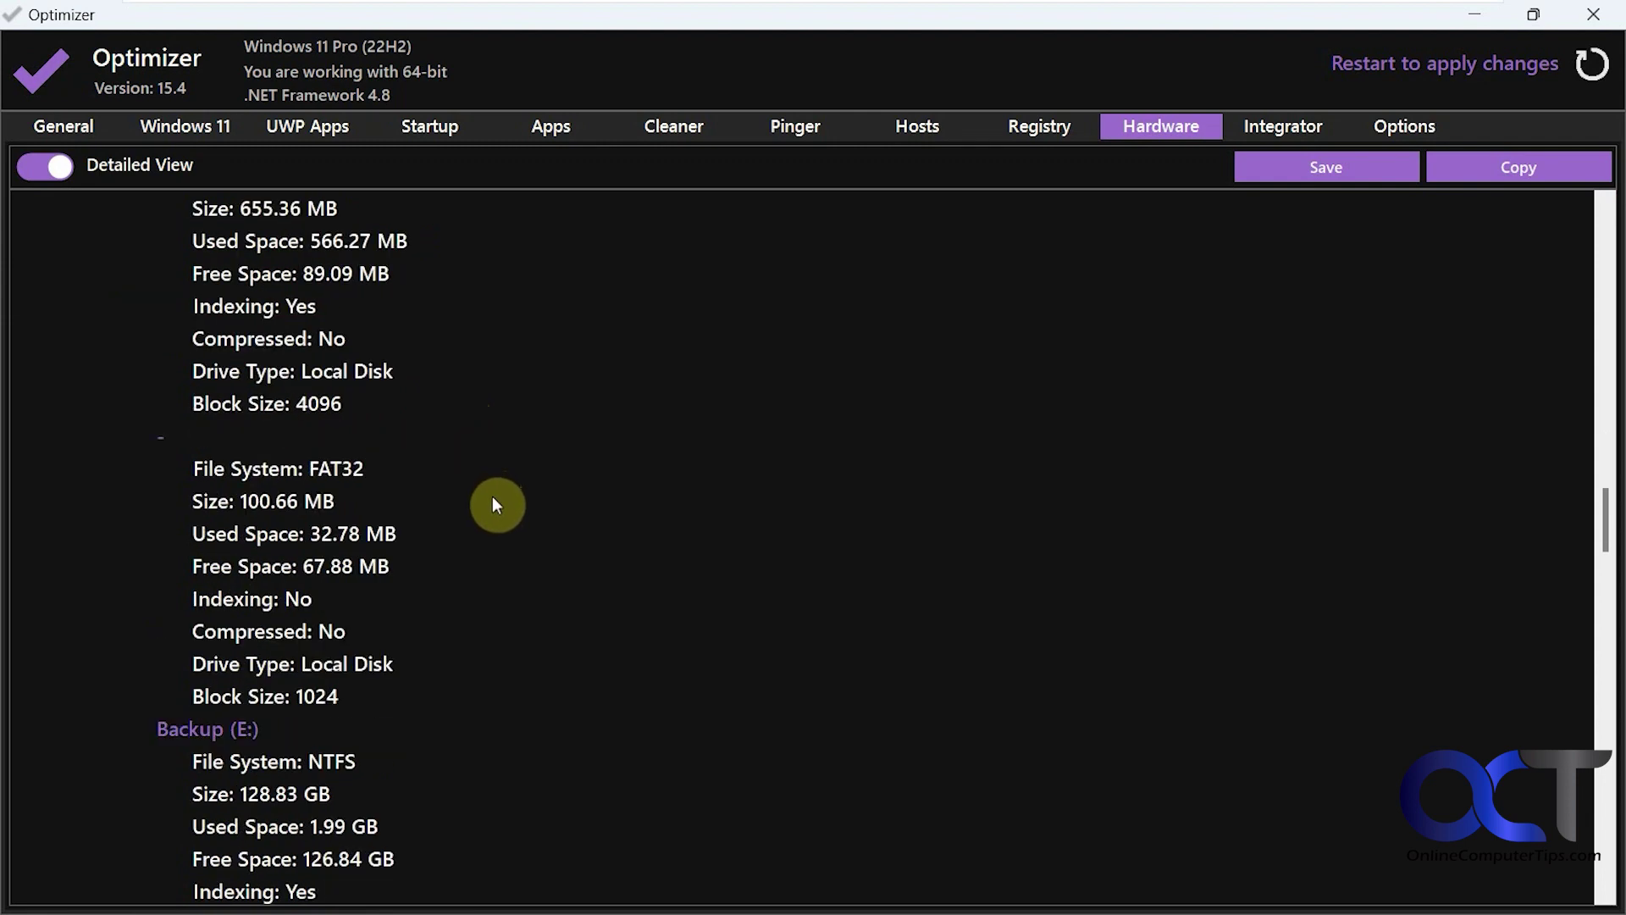
{"action": "scroll", "coordinate": [496, 506], "scroll_direction": "down", "scroll_amount": 15}
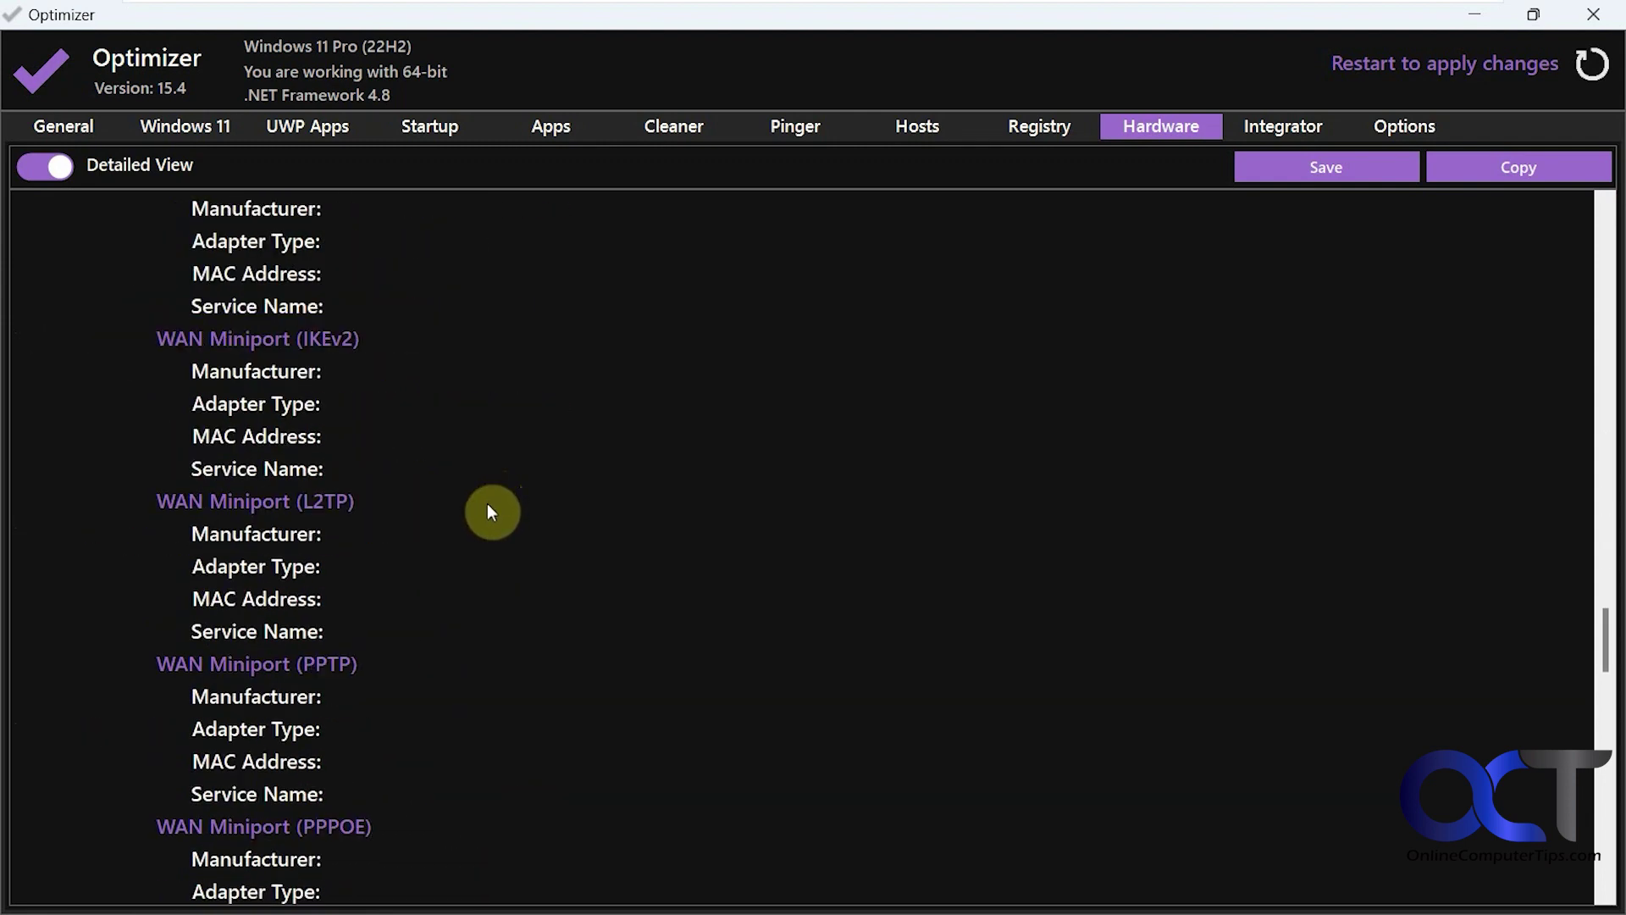
{"action": "scroll", "coordinate": [490, 512], "scroll_direction": "down", "scroll_amount": 10}
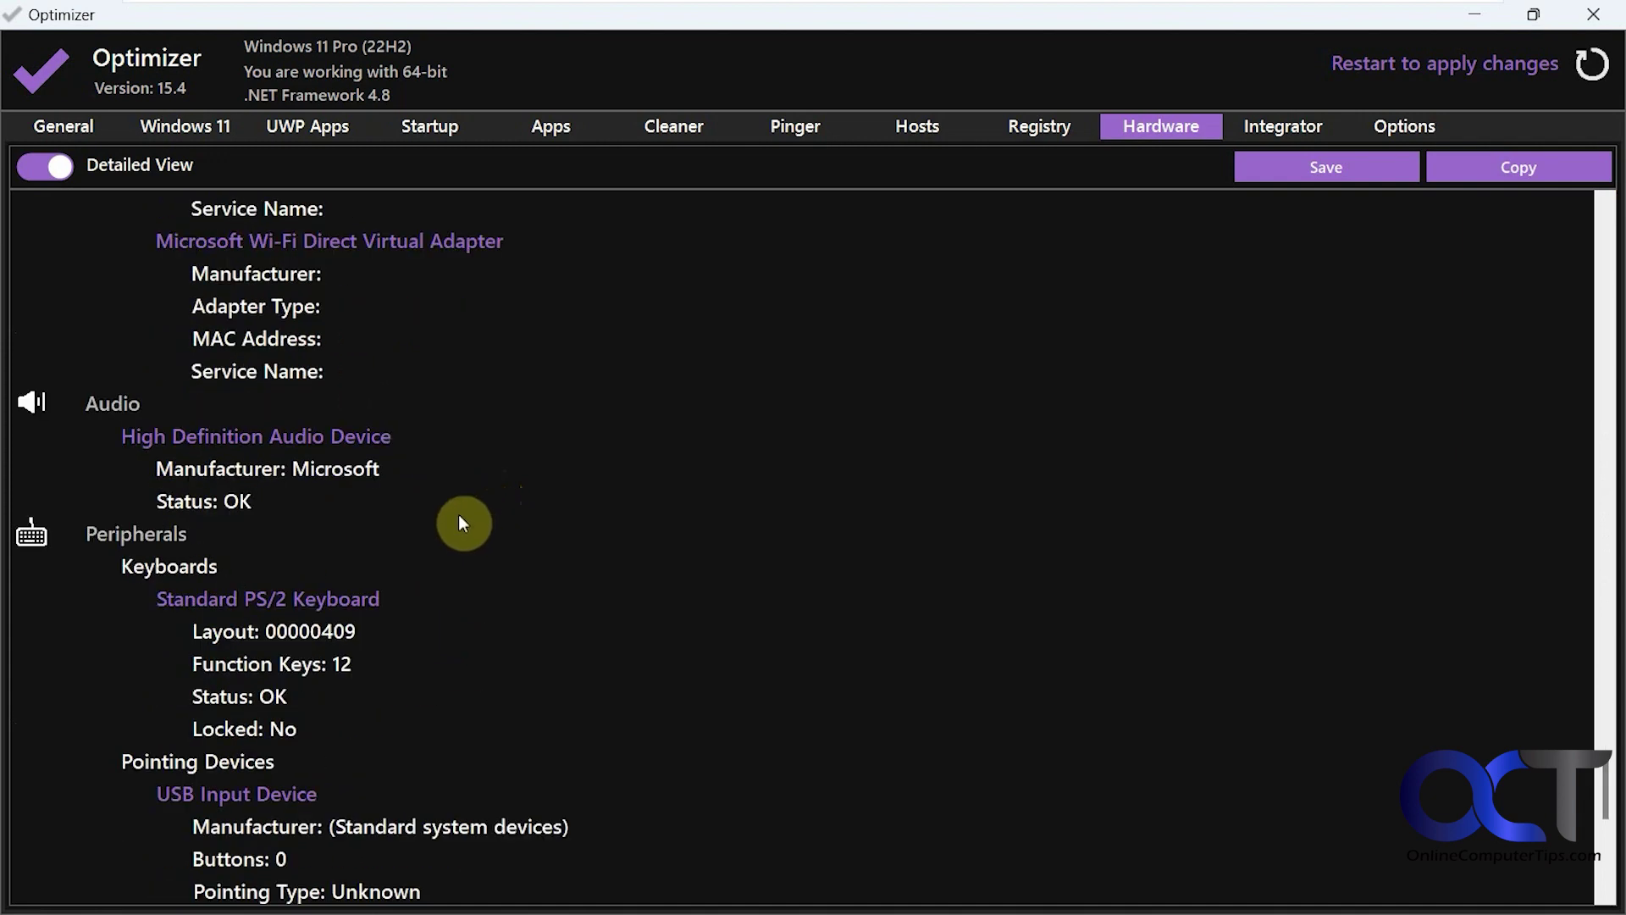
{"action": "left_click", "coordinate": [1300, 133]}
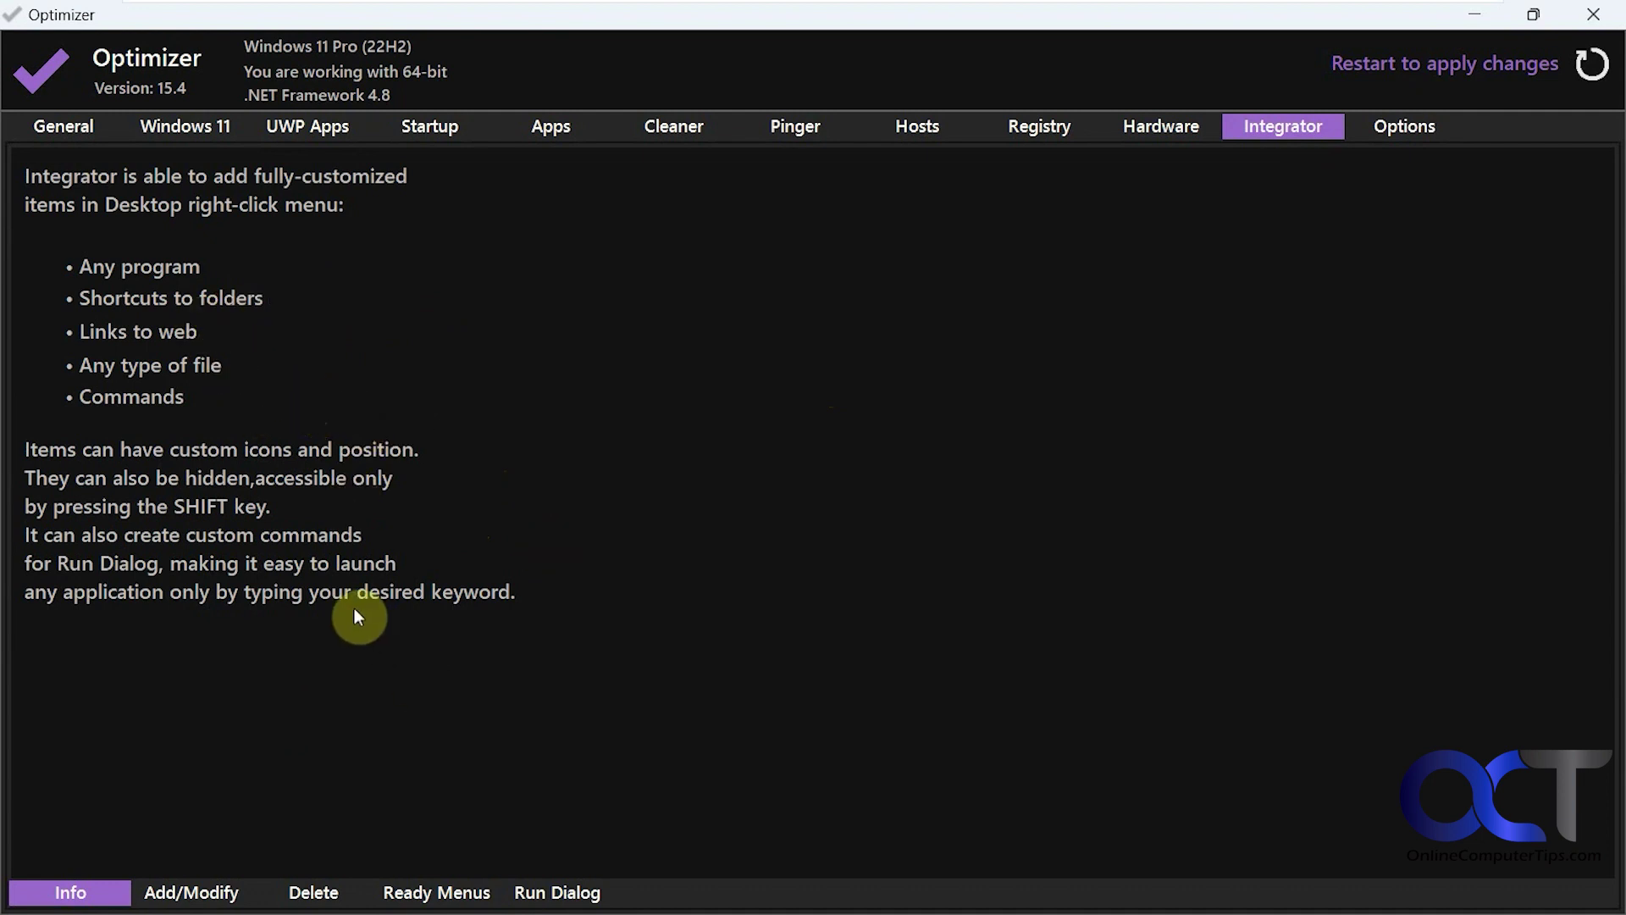
Step: Browse Integrator's Add/Modify, Delete and Ready Menus pages, with Add System Tools on, then minimize Optimizer
{"action": "left_click", "coordinate": [180, 892]}
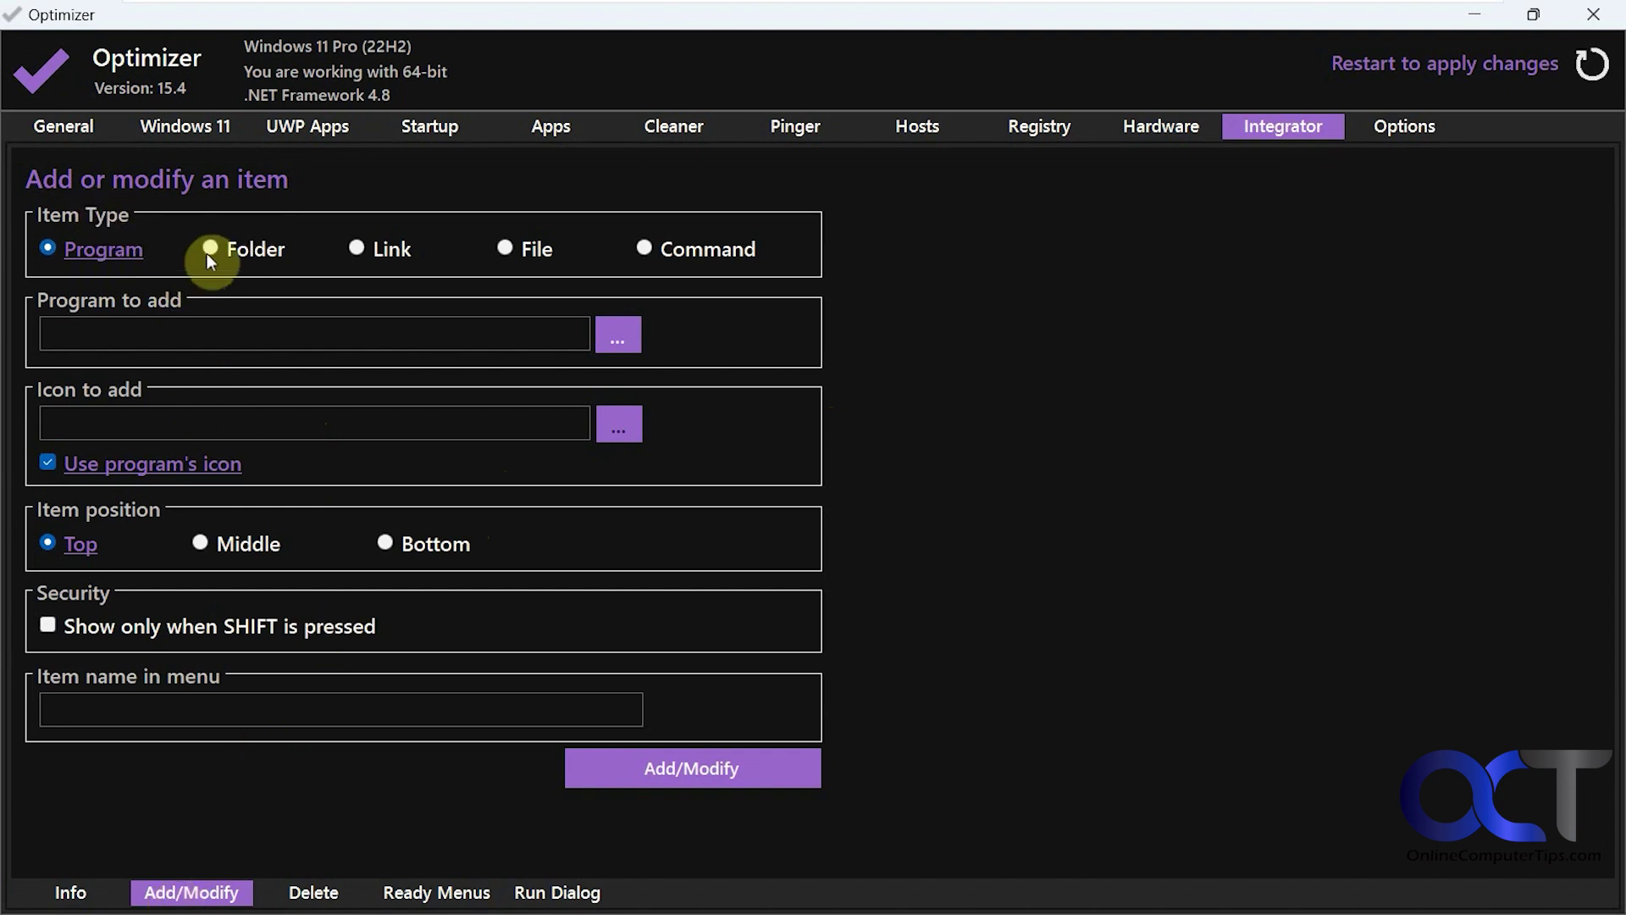
{"action": "left_click", "coordinate": [313, 896]}
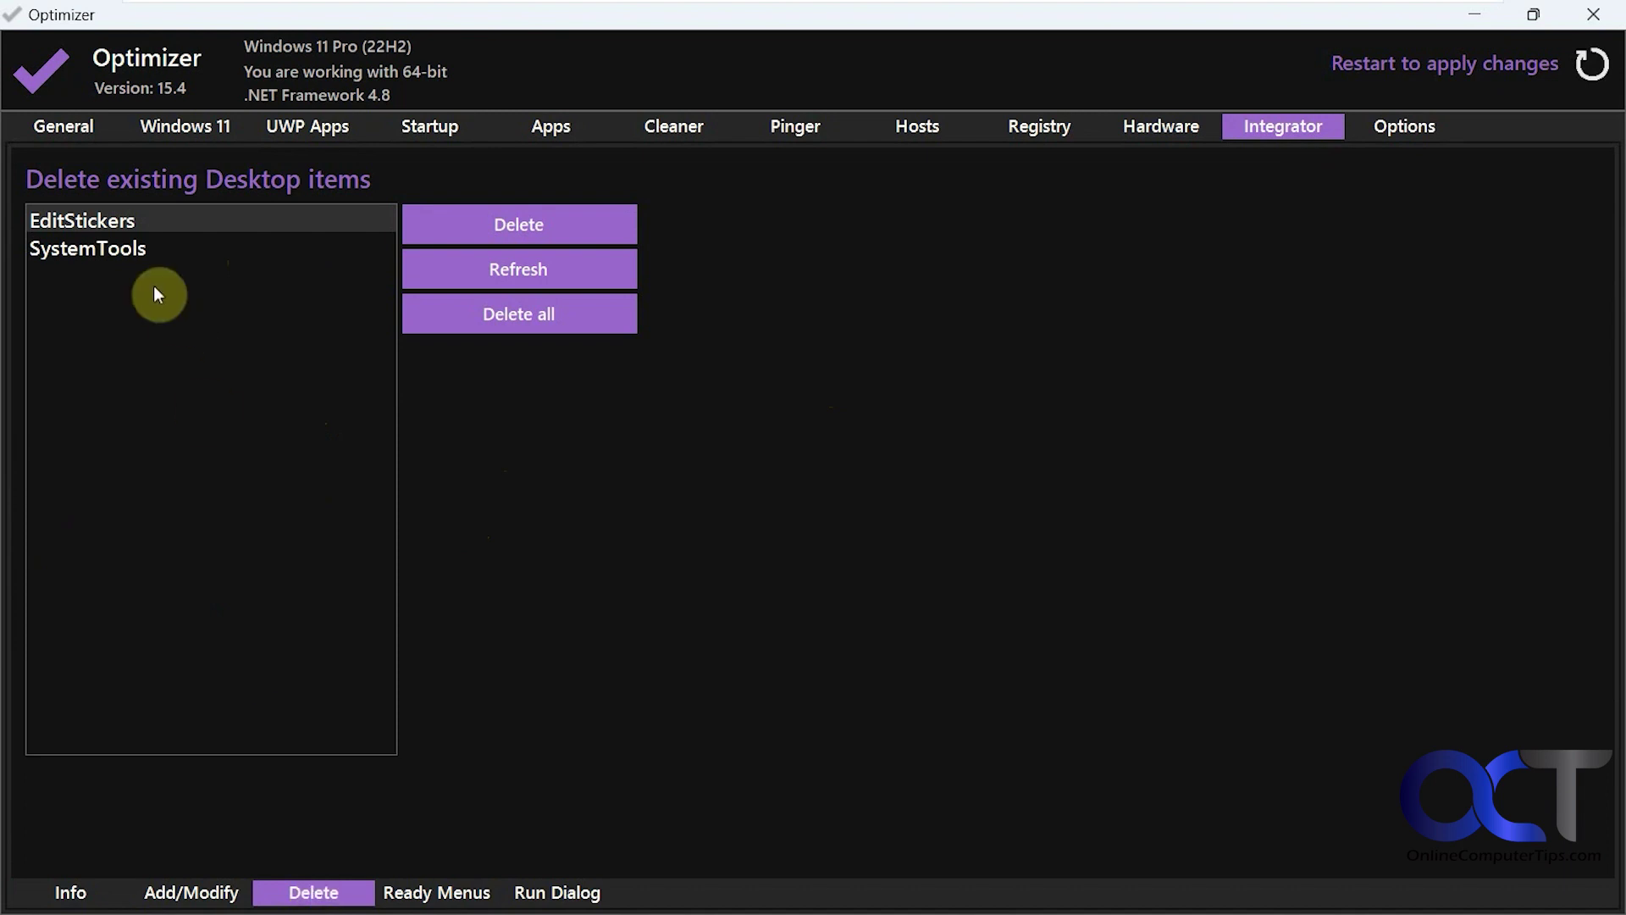
{"action": "left_click", "coordinate": [436, 894]}
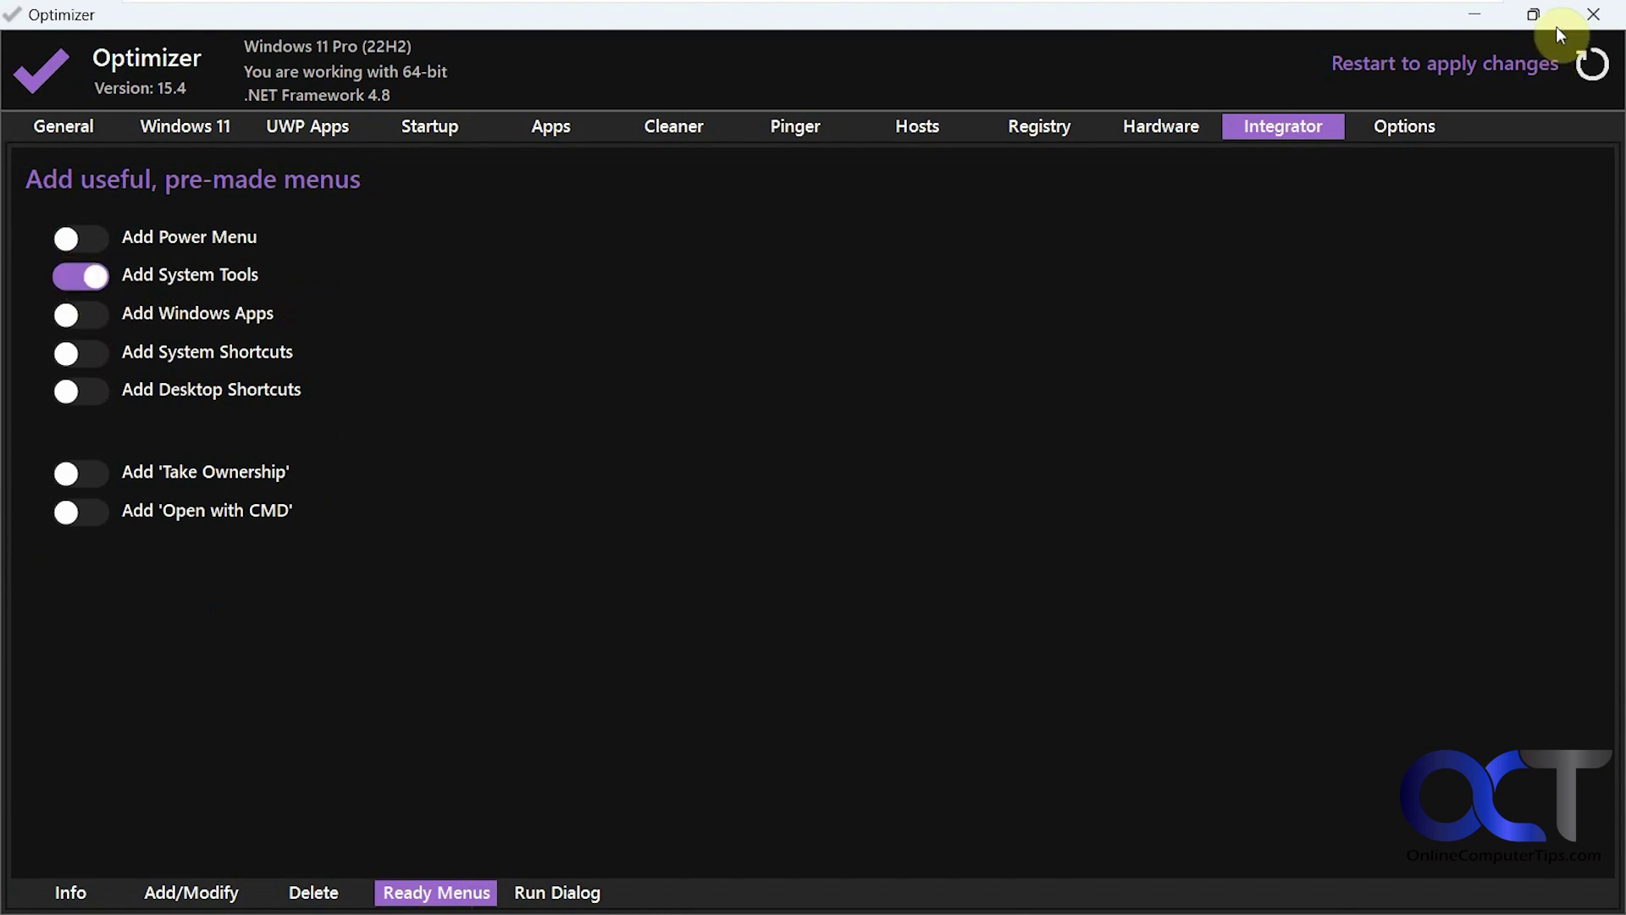
{"action": "left_click", "coordinate": [1471, 17]}
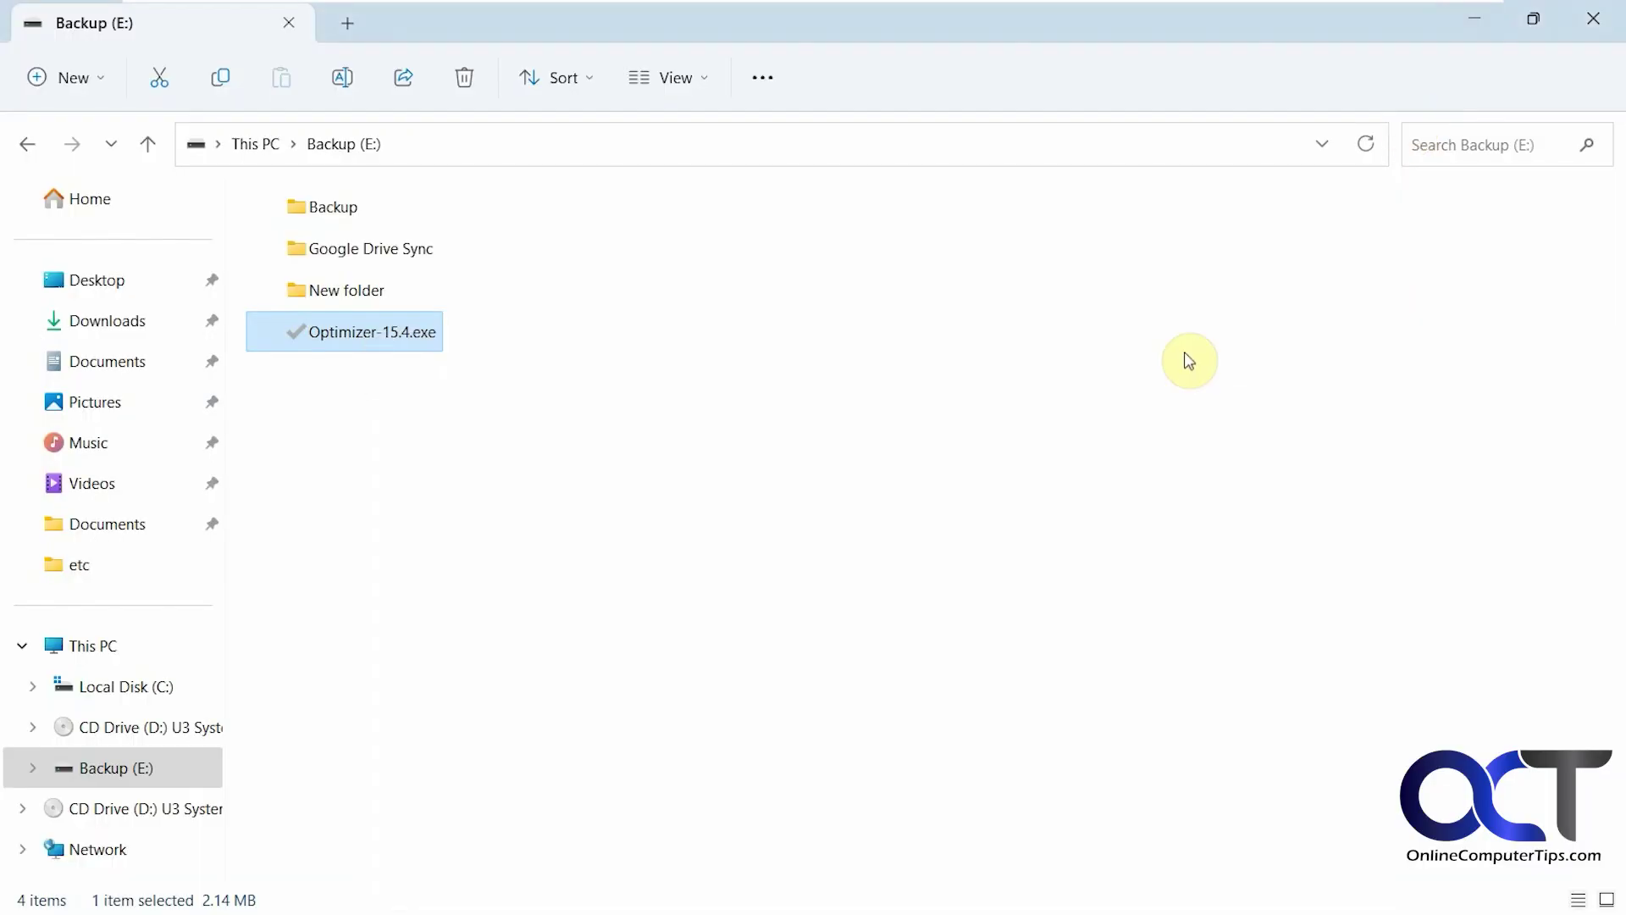
Step: Minimize File Explorer to get to the desktop
{"action": "right_click", "coordinate": [1155, 403]}
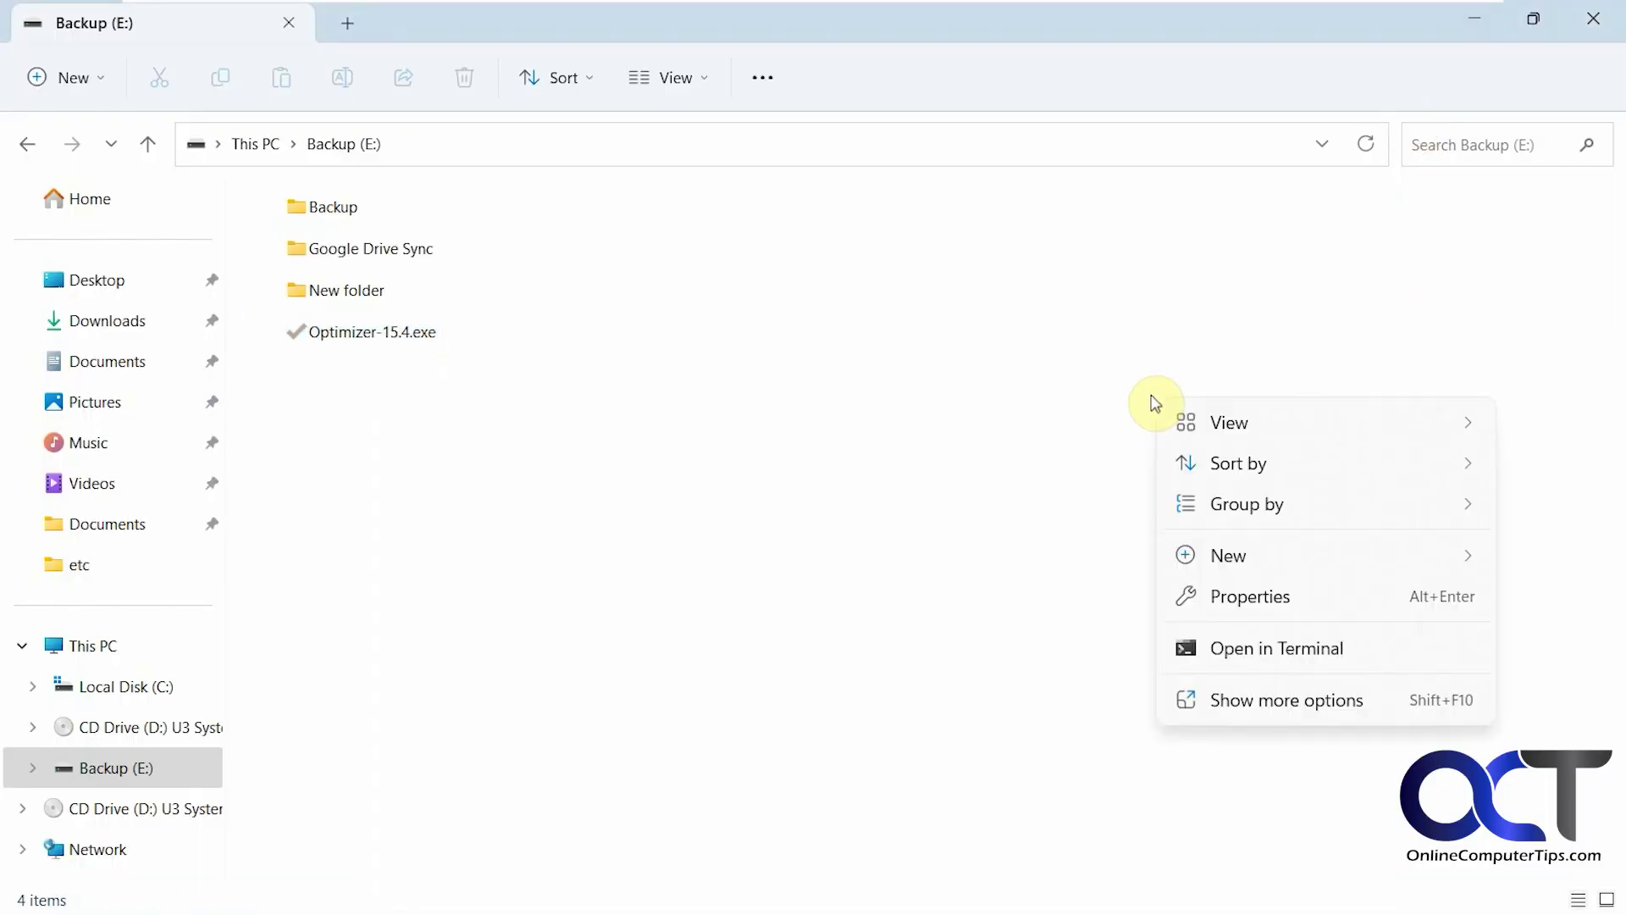
{"action": "left_click", "coordinate": [1474, 24]}
{"action": "right_click", "coordinate": [1315, 333]}
{"action": "left_click", "coordinate": [1313, 335]}
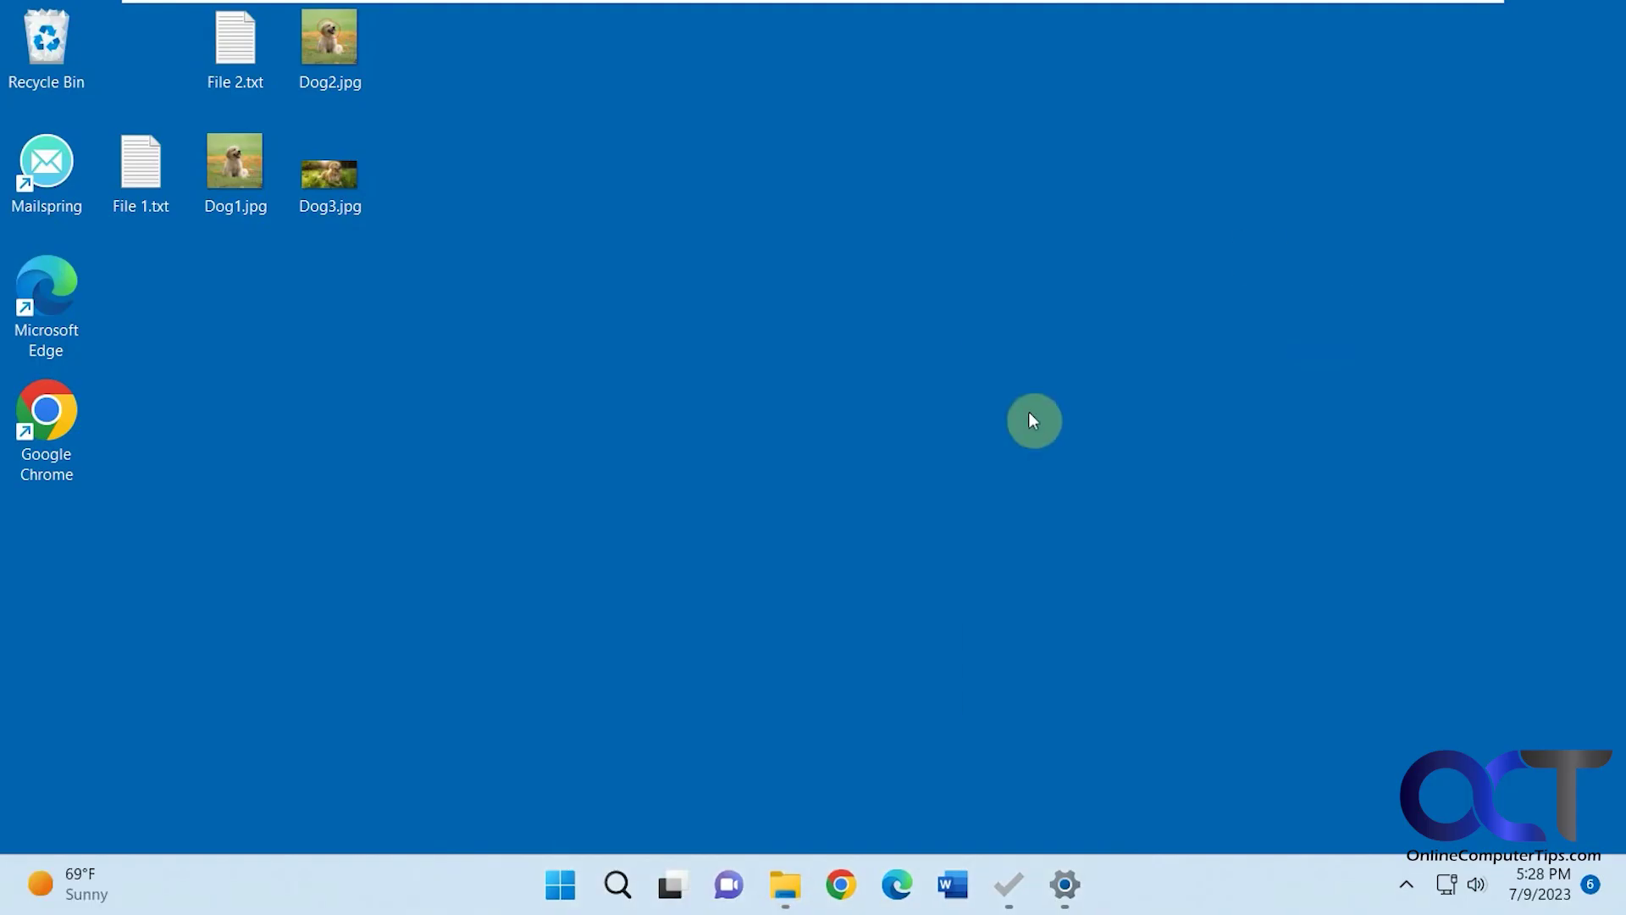
Step: Confirm the desktop's Show more options menu lists System Tools, then restore Optimizer from the taskbar
{"action": "right_click", "coordinate": [1029, 414]}
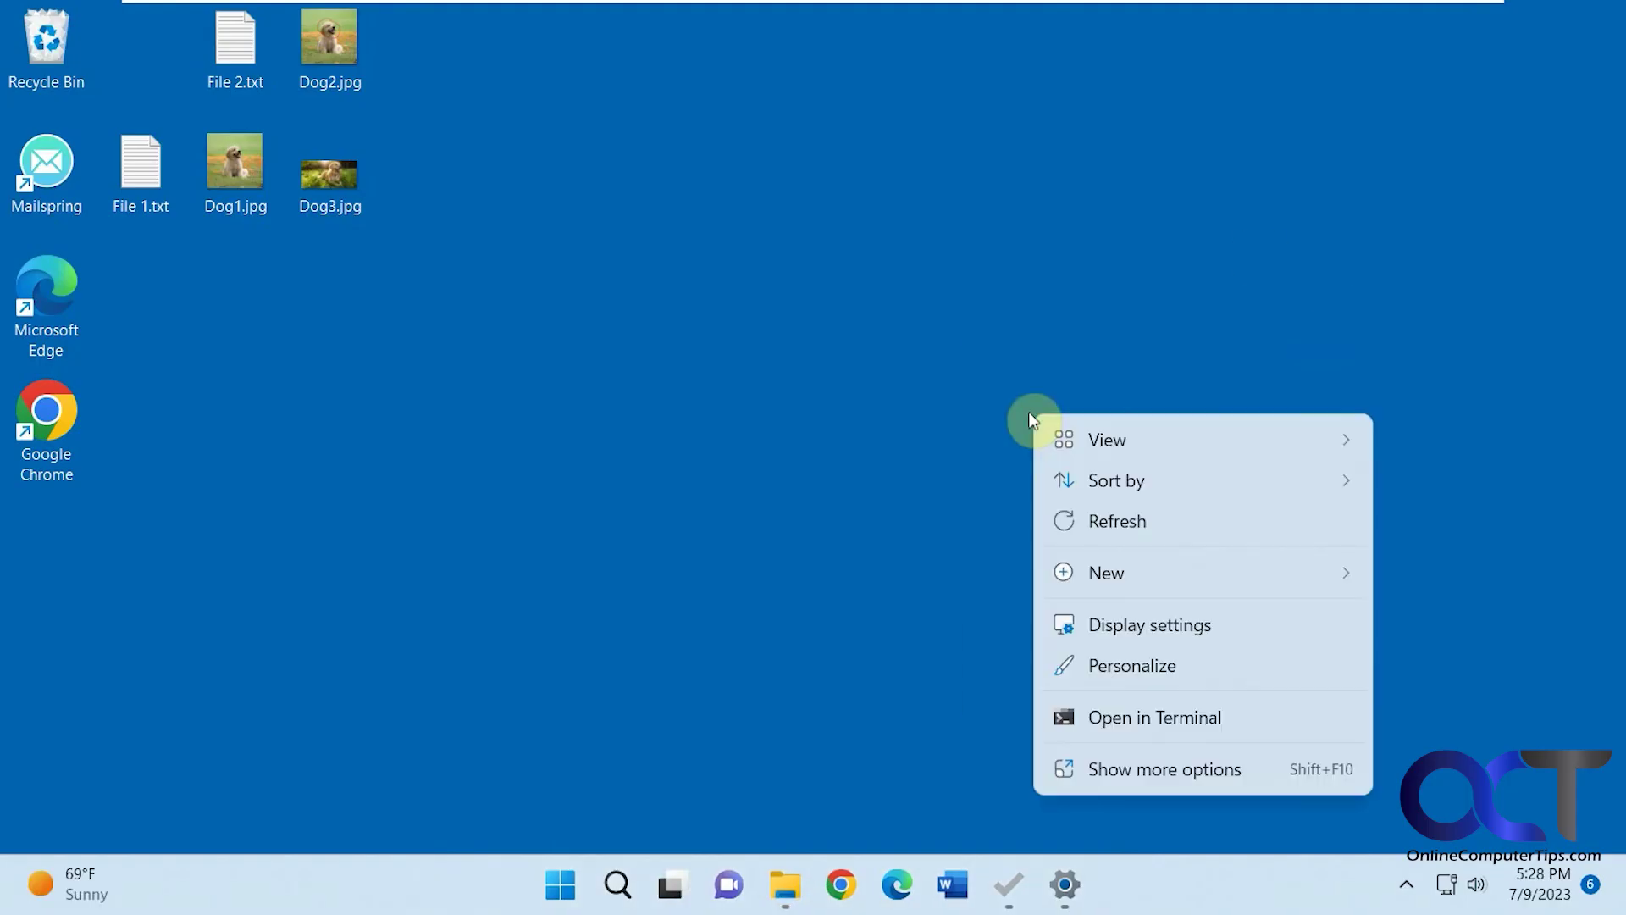
{"action": "left_click", "coordinate": [1164, 784]}
{"action": "mouse_move", "coordinate": [1251, 628]}
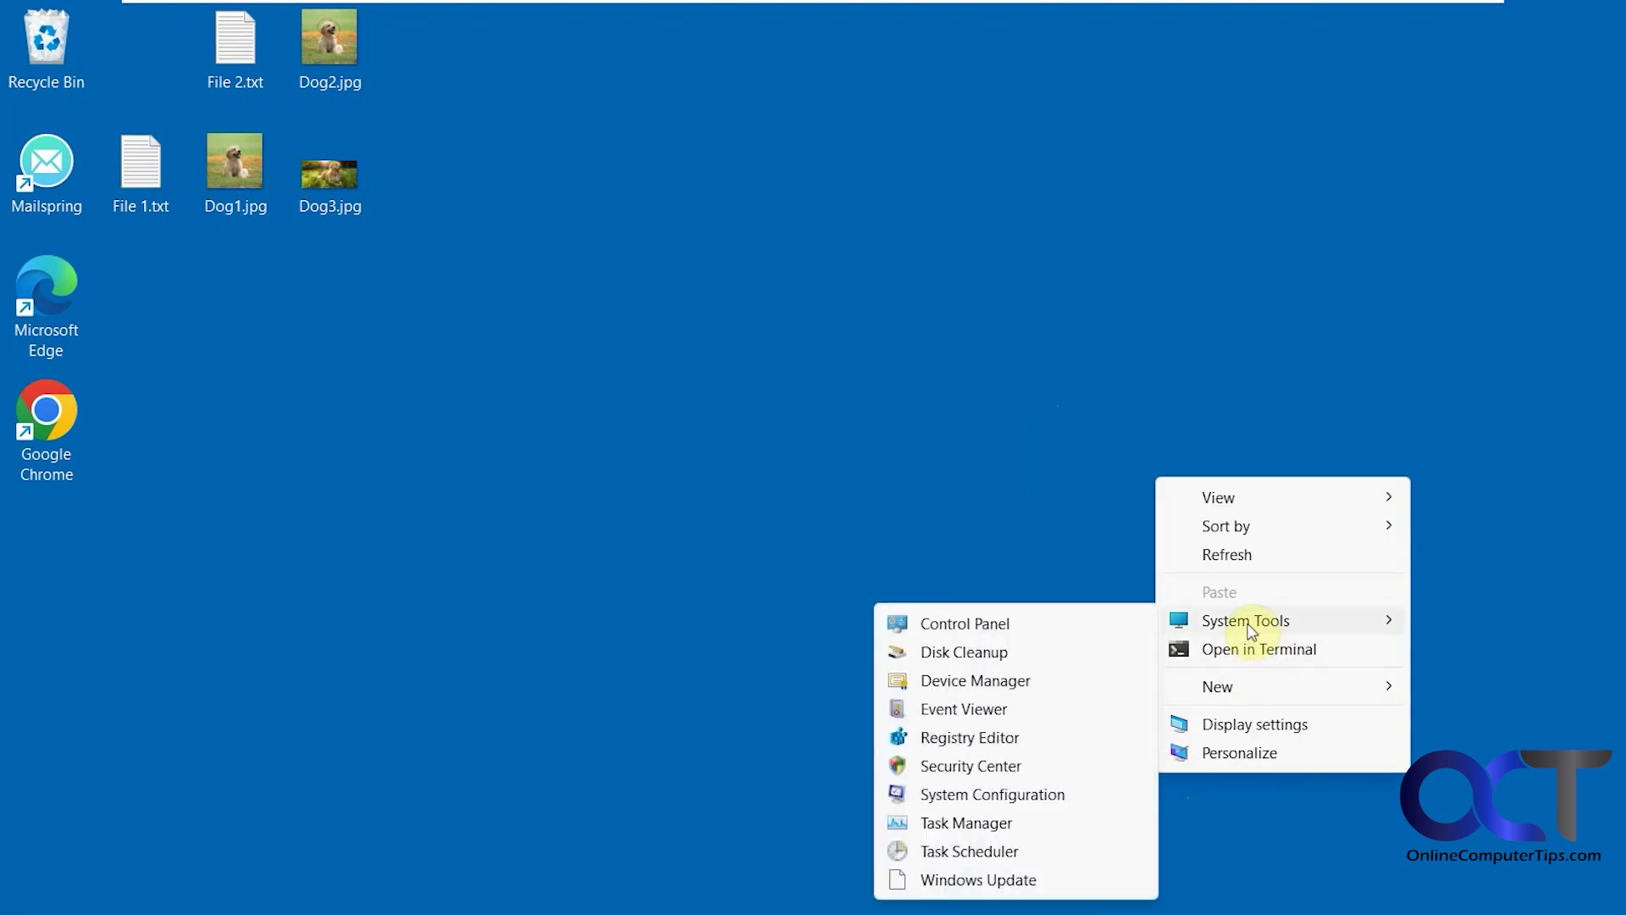
{"action": "left_click", "coordinate": [1039, 542]}
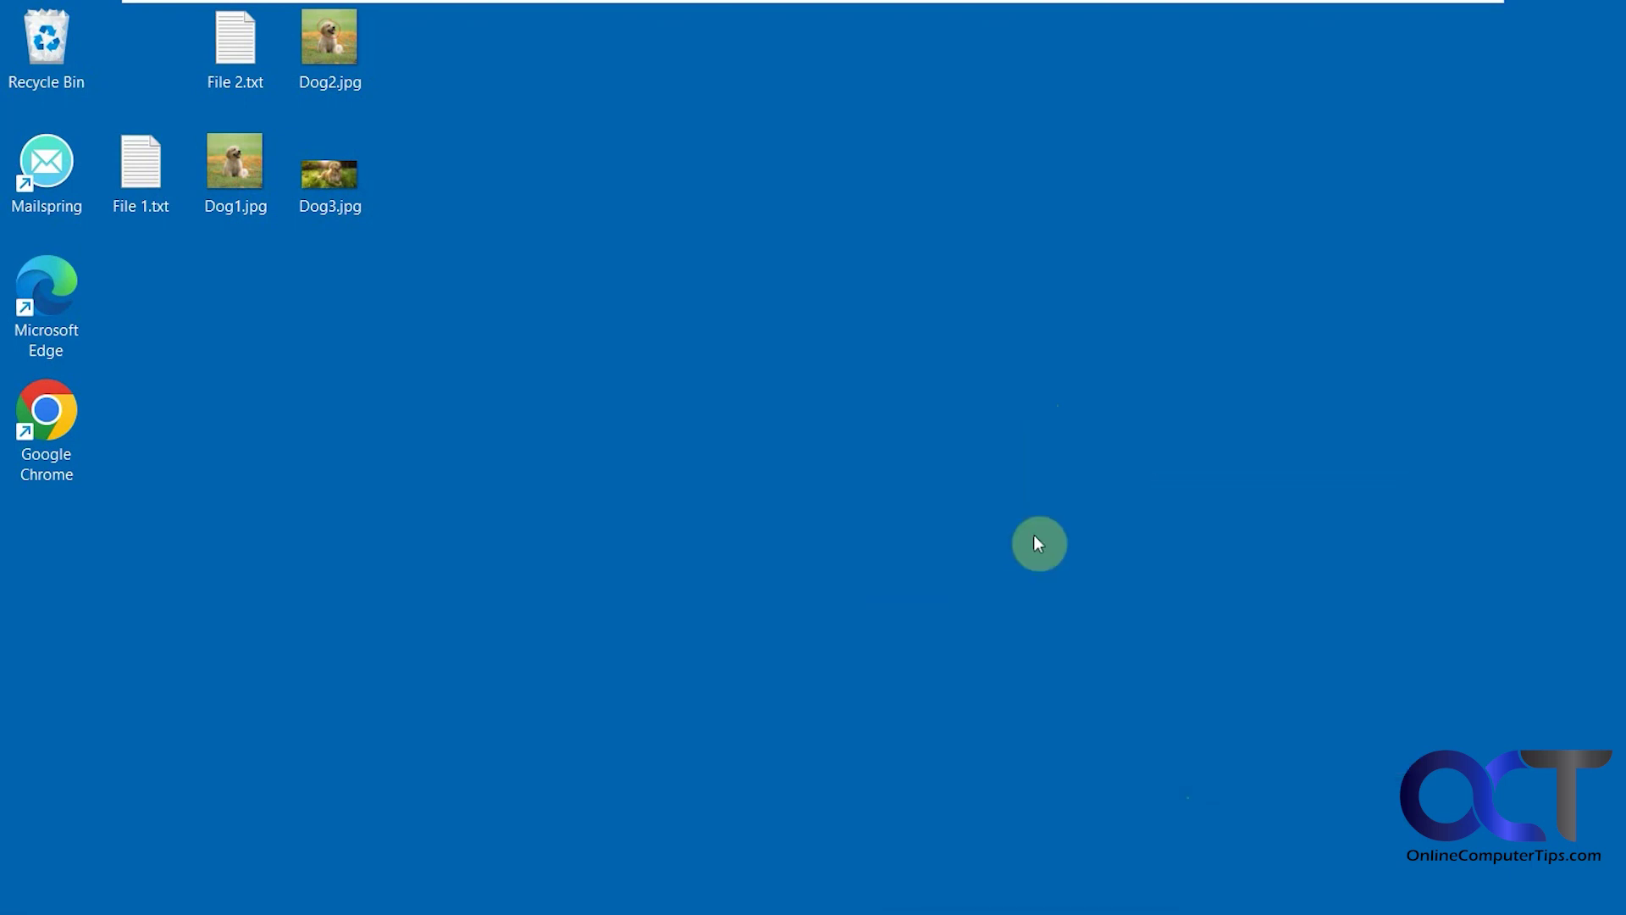
{"action": "mouse_move", "coordinate": [936, 910]}
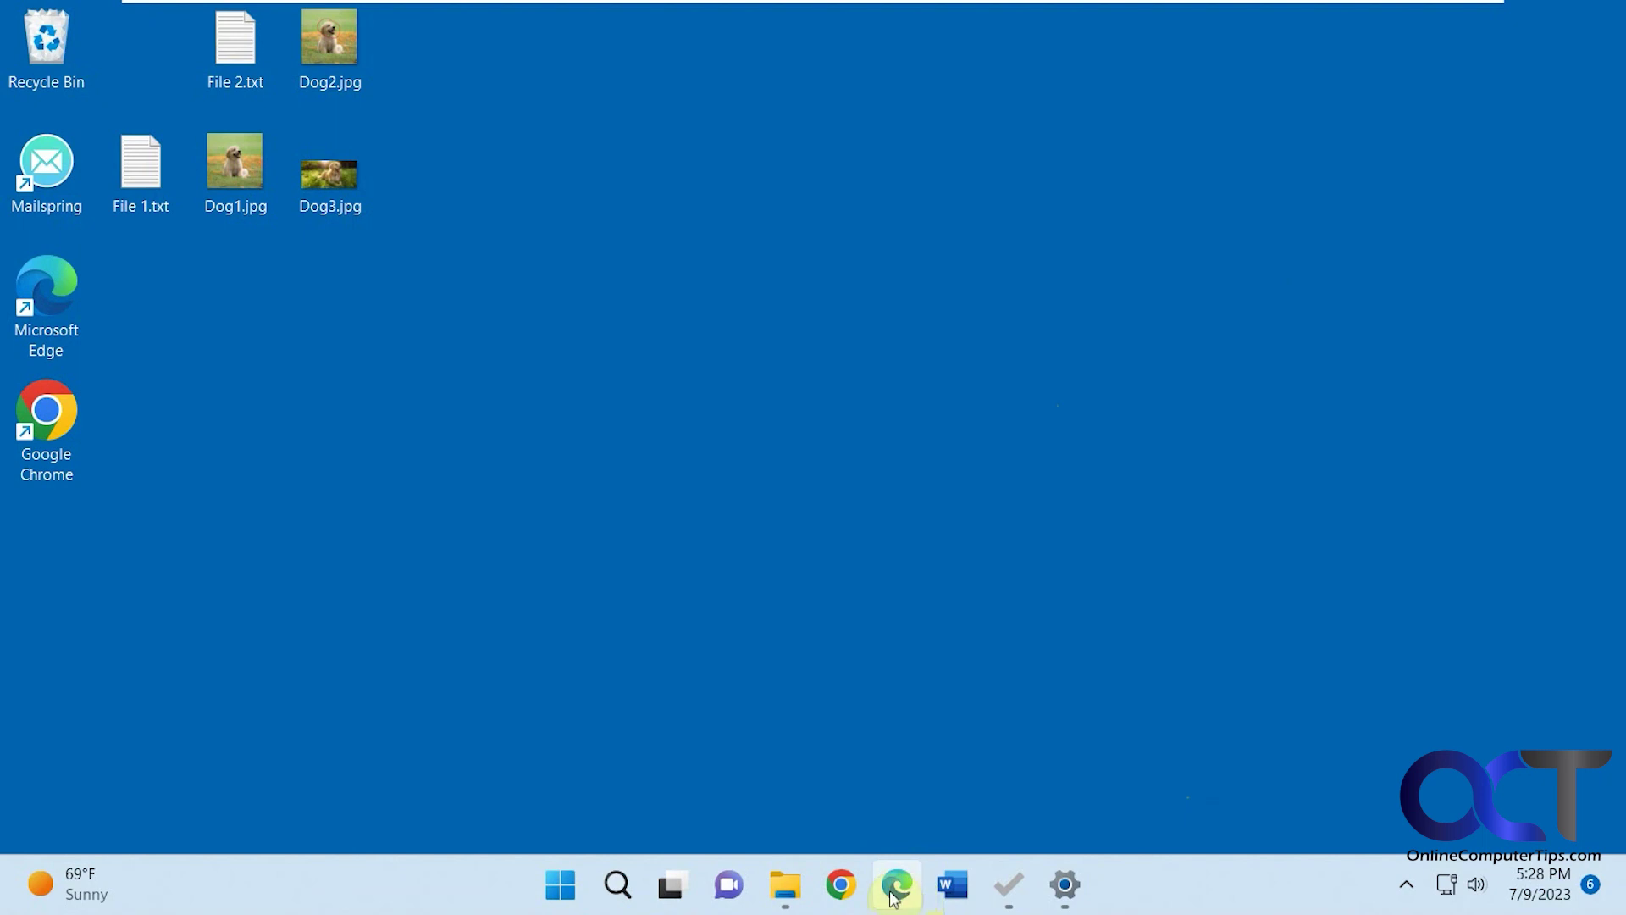
{"action": "left_click", "coordinate": [1005, 896]}
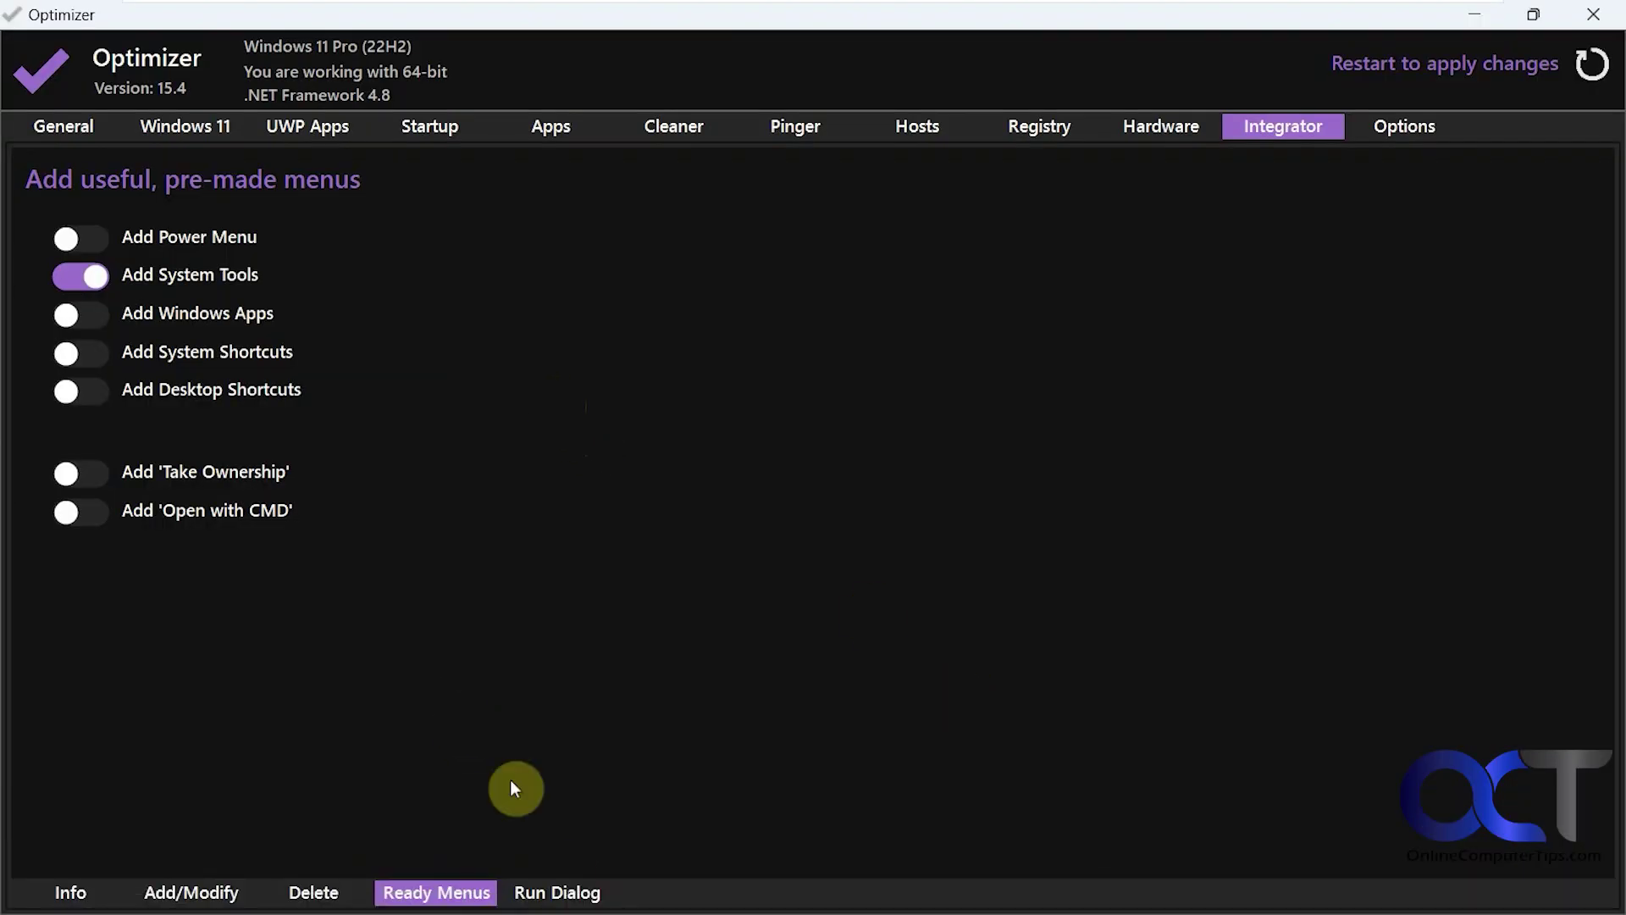
Step: Open Integrator's Run Dialog page and scroll its custom commands list
{"action": "left_click", "coordinate": [556, 891]}
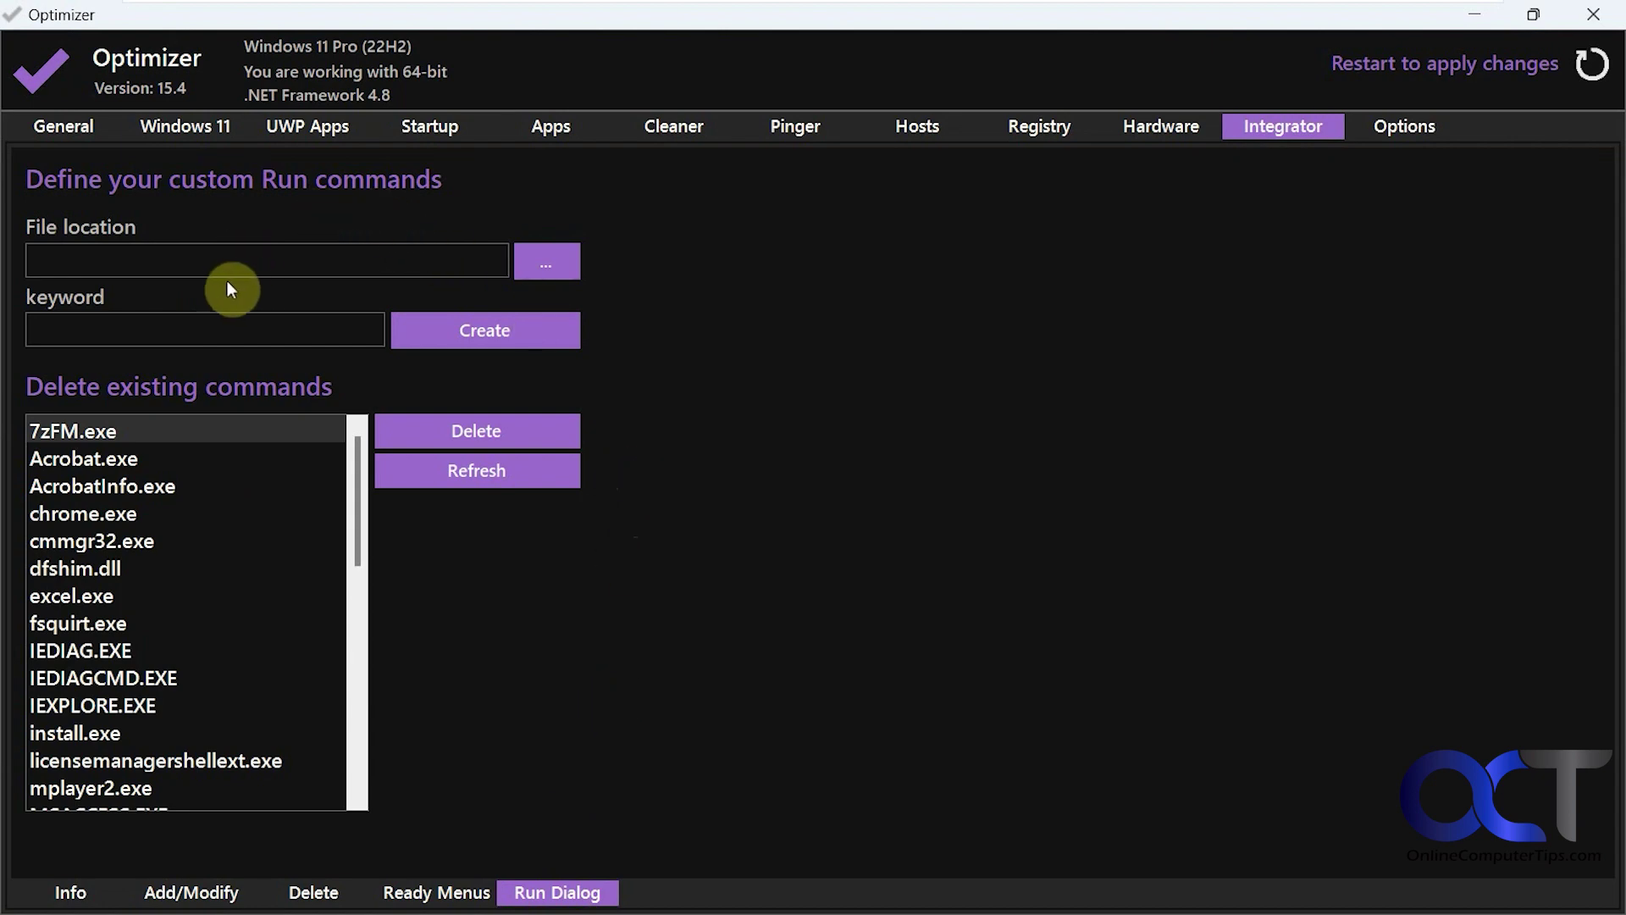
{"action": "scroll", "coordinate": [262, 458], "scroll_direction": "down", "scroll_amount": 3}
{"action": "scroll", "coordinate": [262, 458], "scroll_direction": "up", "scroll_amount": 3}
Step: Switch to the Options page offering theme choice, update checking, View errors and Repair
{"action": "left_click", "coordinate": [1391, 129]}
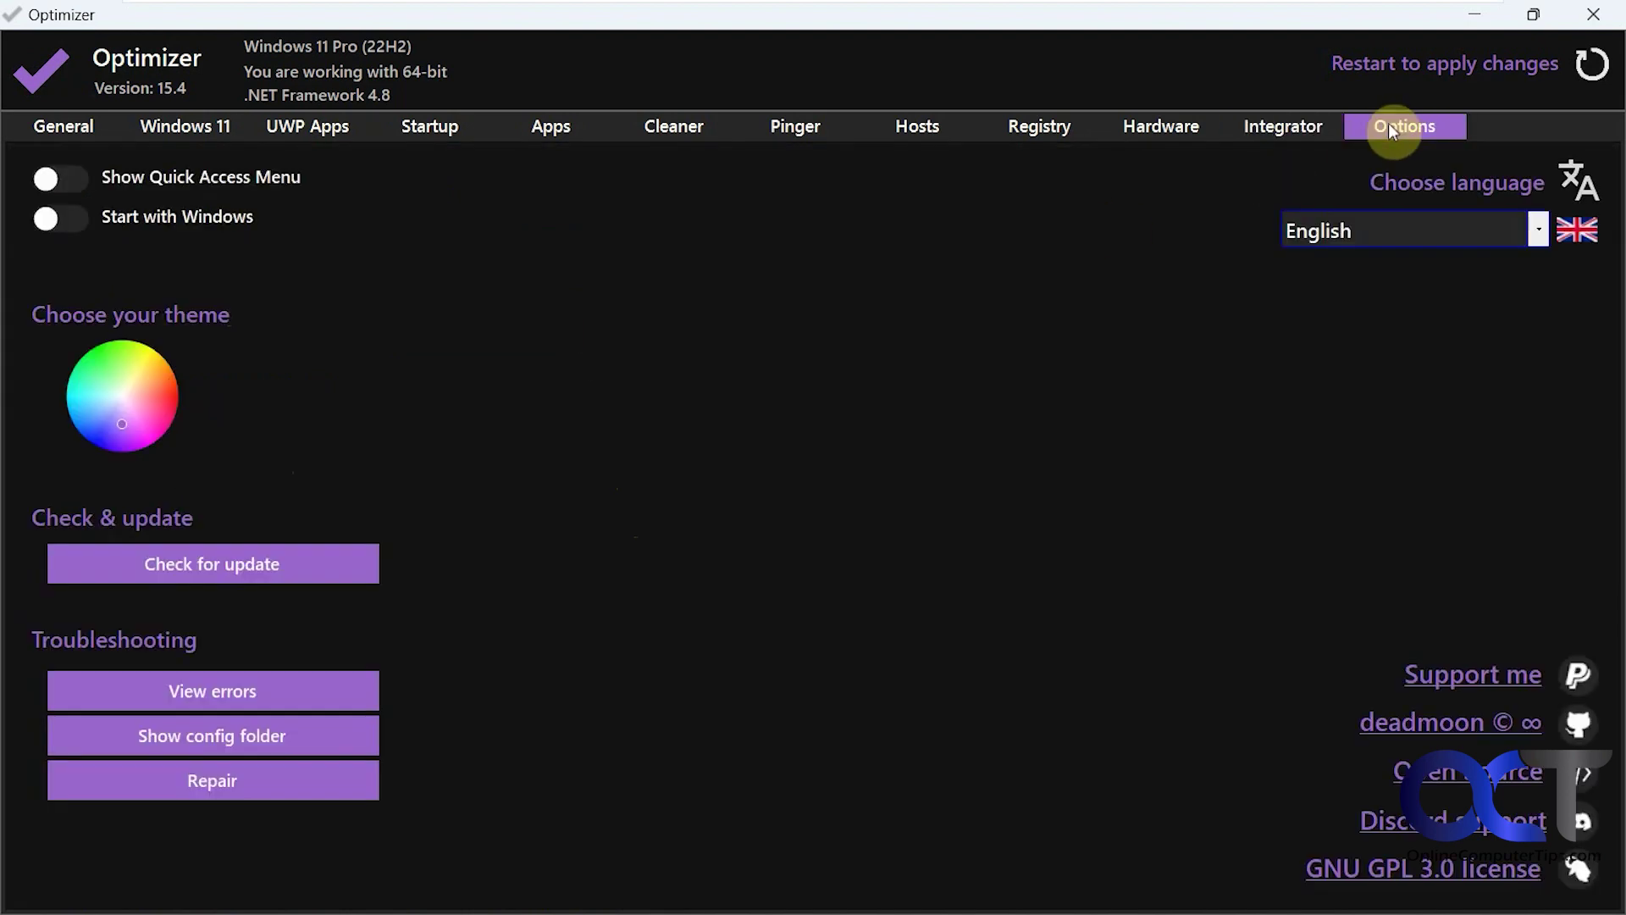